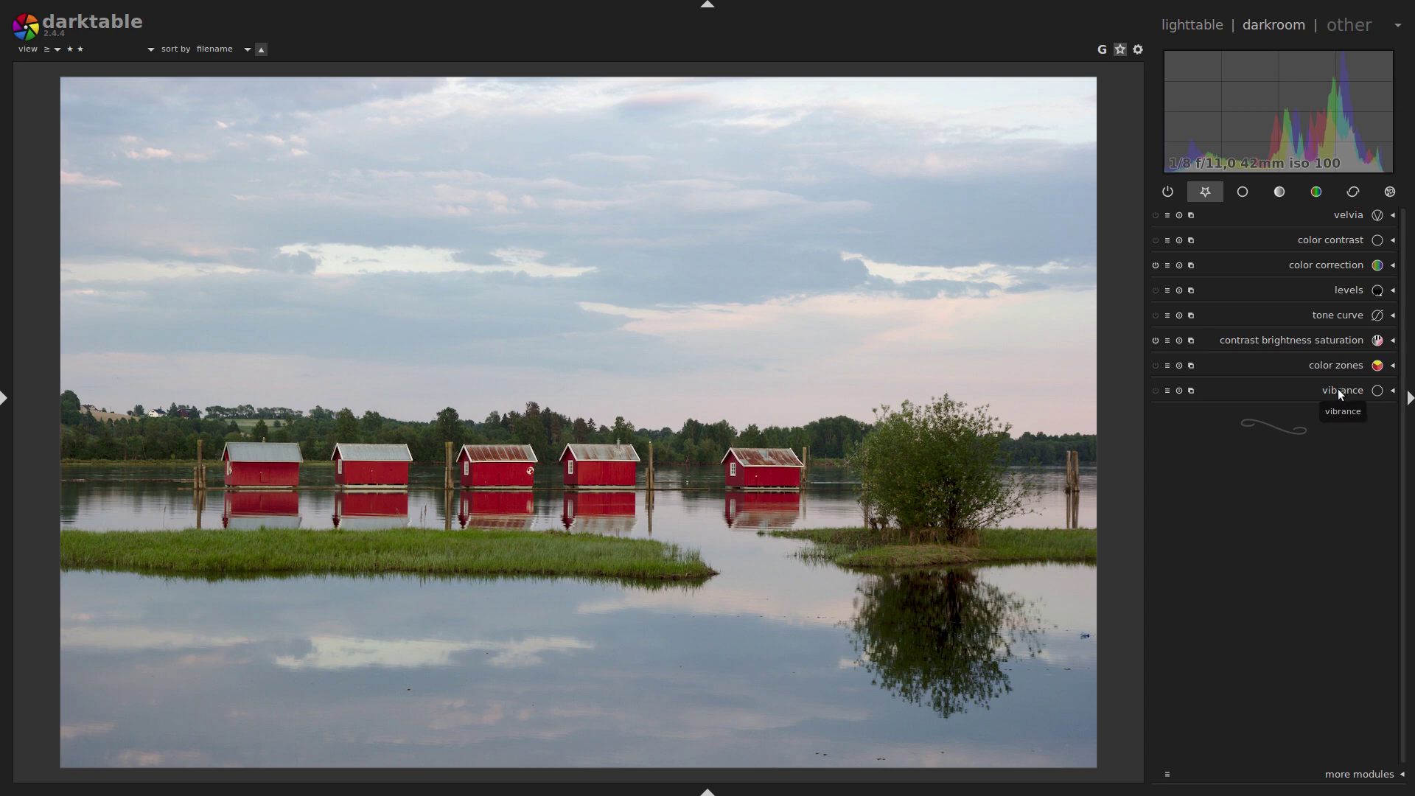
Expand the vibrance module in the darkroom's favourites group.
left_click(1335, 387)
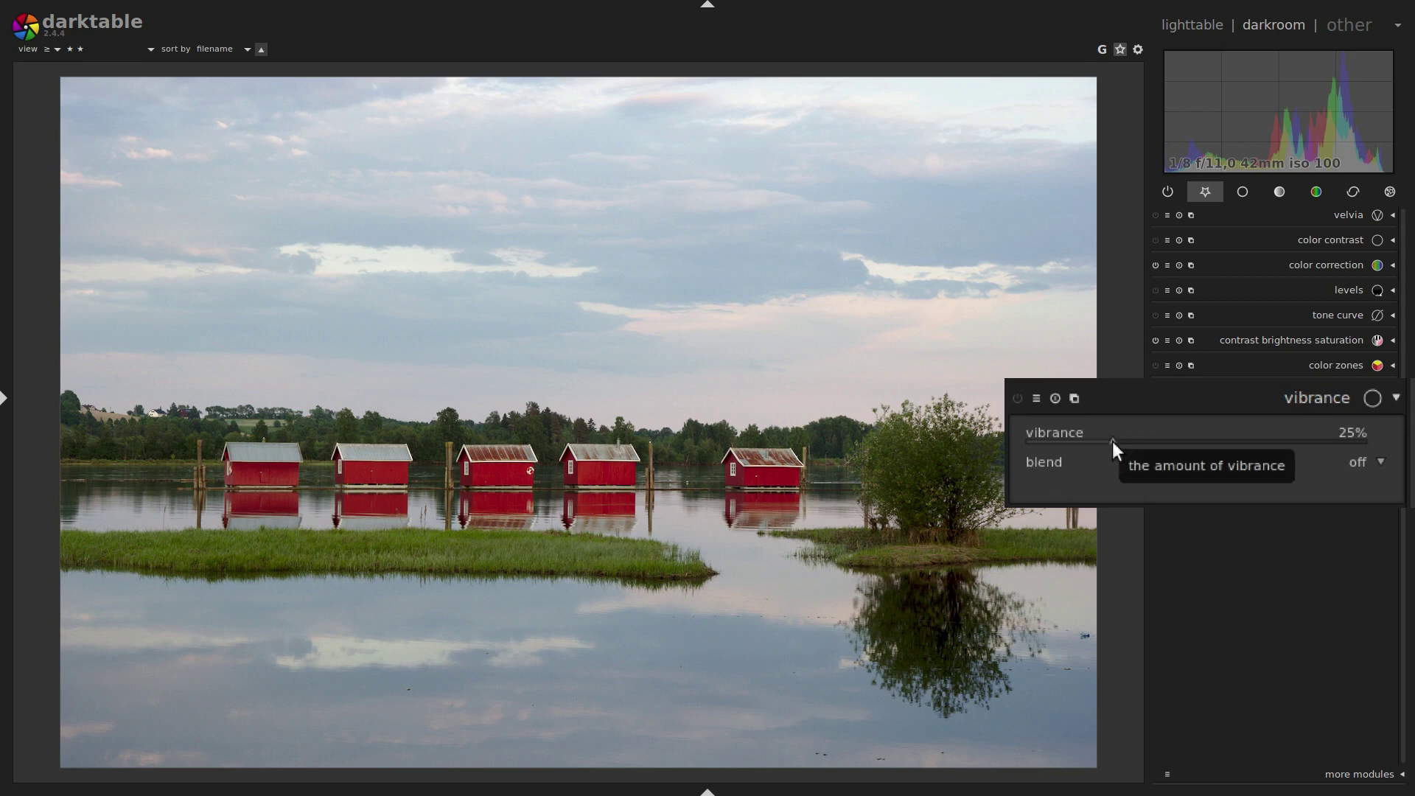
Raise vibrance from 25% to 100%, toggling the module off and on first.
scroll(1112, 441, "up", 1)
left_click(1014, 398)
left_click(1016, 399)
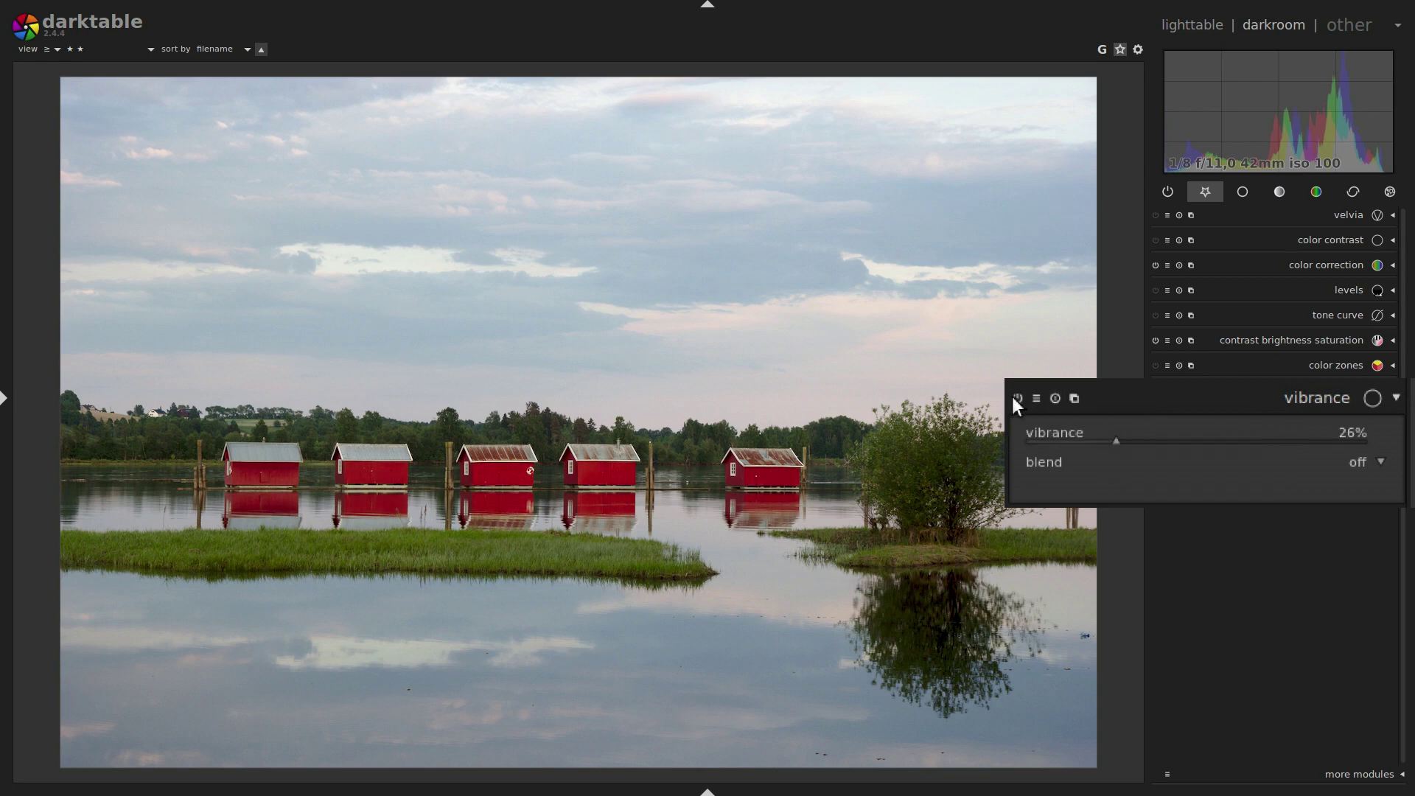
left_click_drag(1117, 444, 1366, 440)
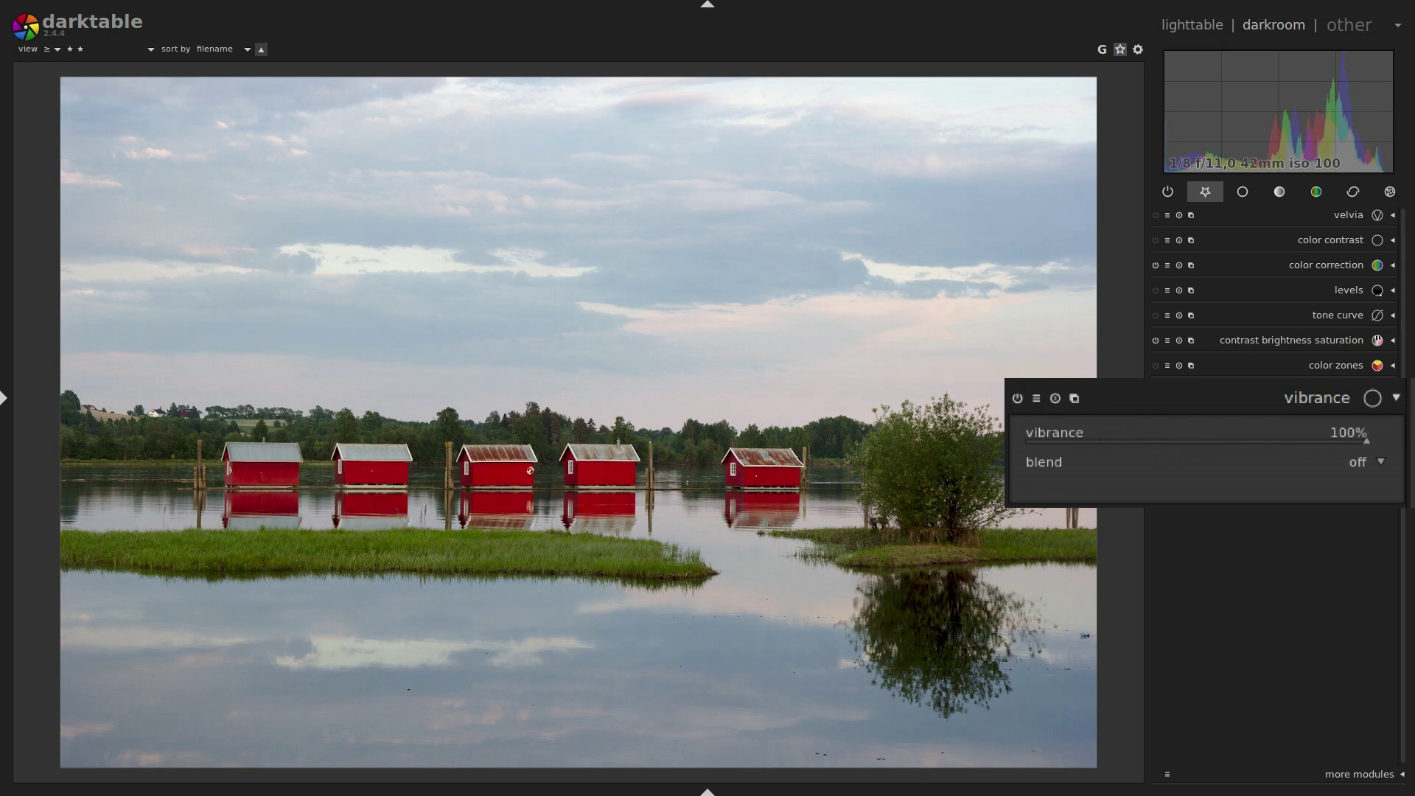
Switch vibrance off for comparison and duplicate it as 'vibrance 1'.
left_click(1015, 398)
left_click(1074, 398)
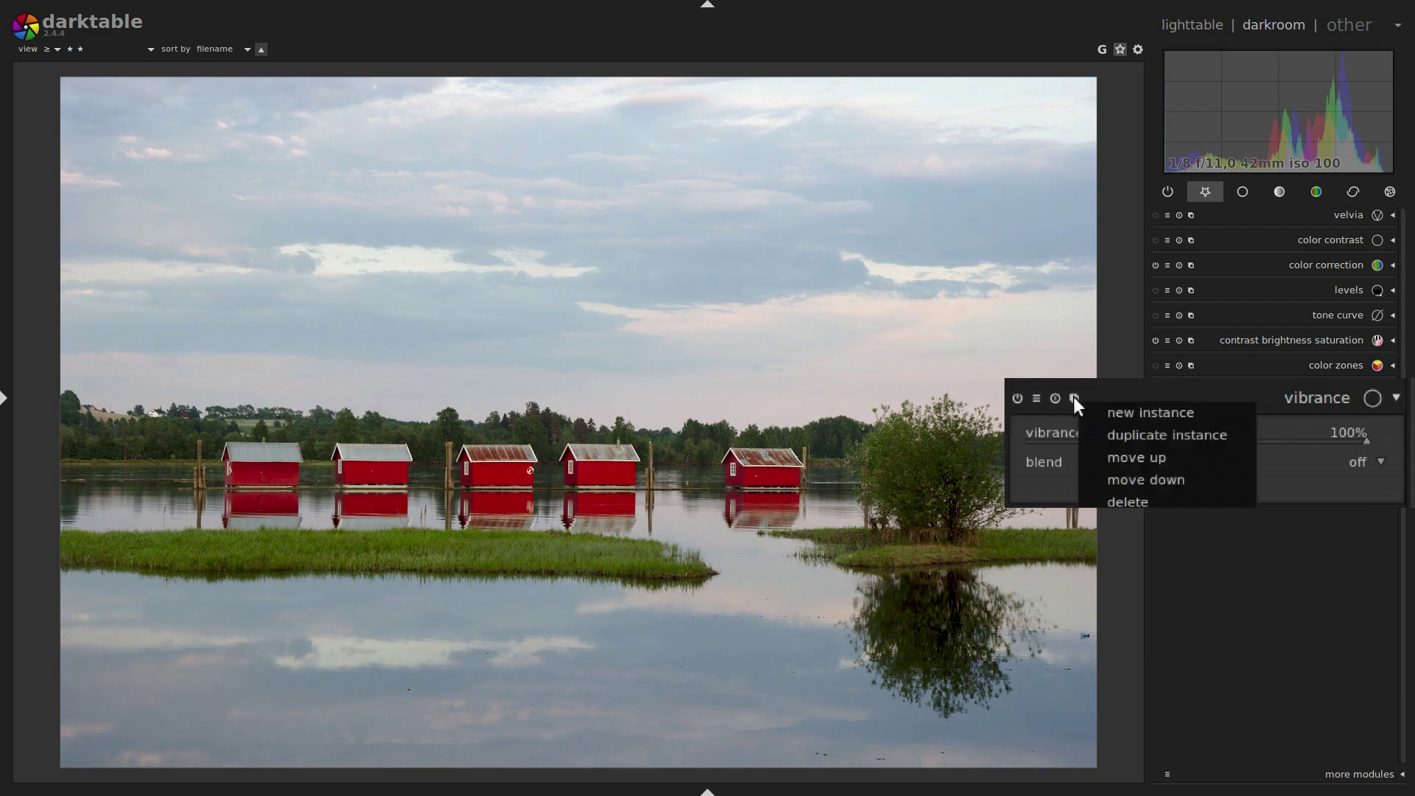
left_click(1178, 434)
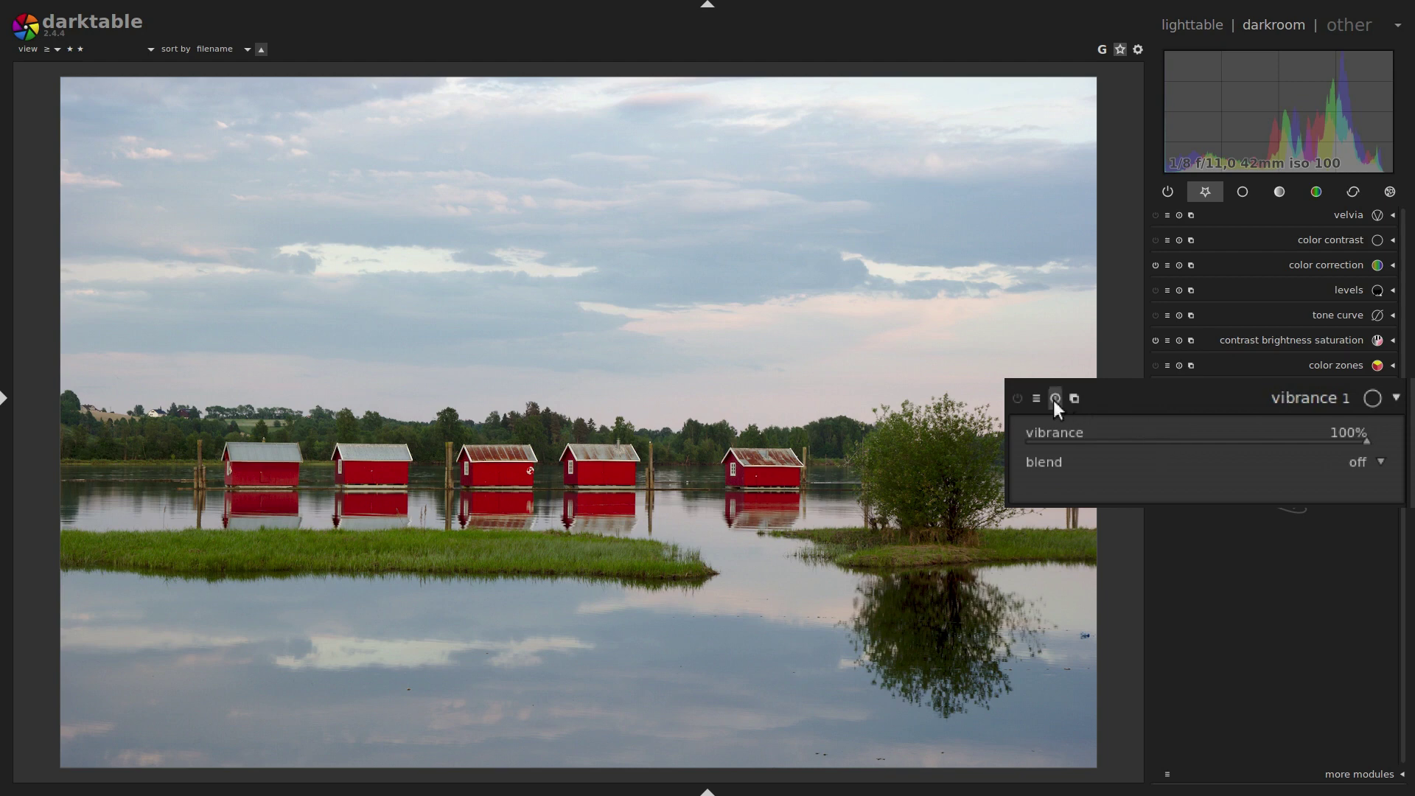
Toggle the duplicate and original vibrance instances on and off to compare them.
left_click(1017, 398)
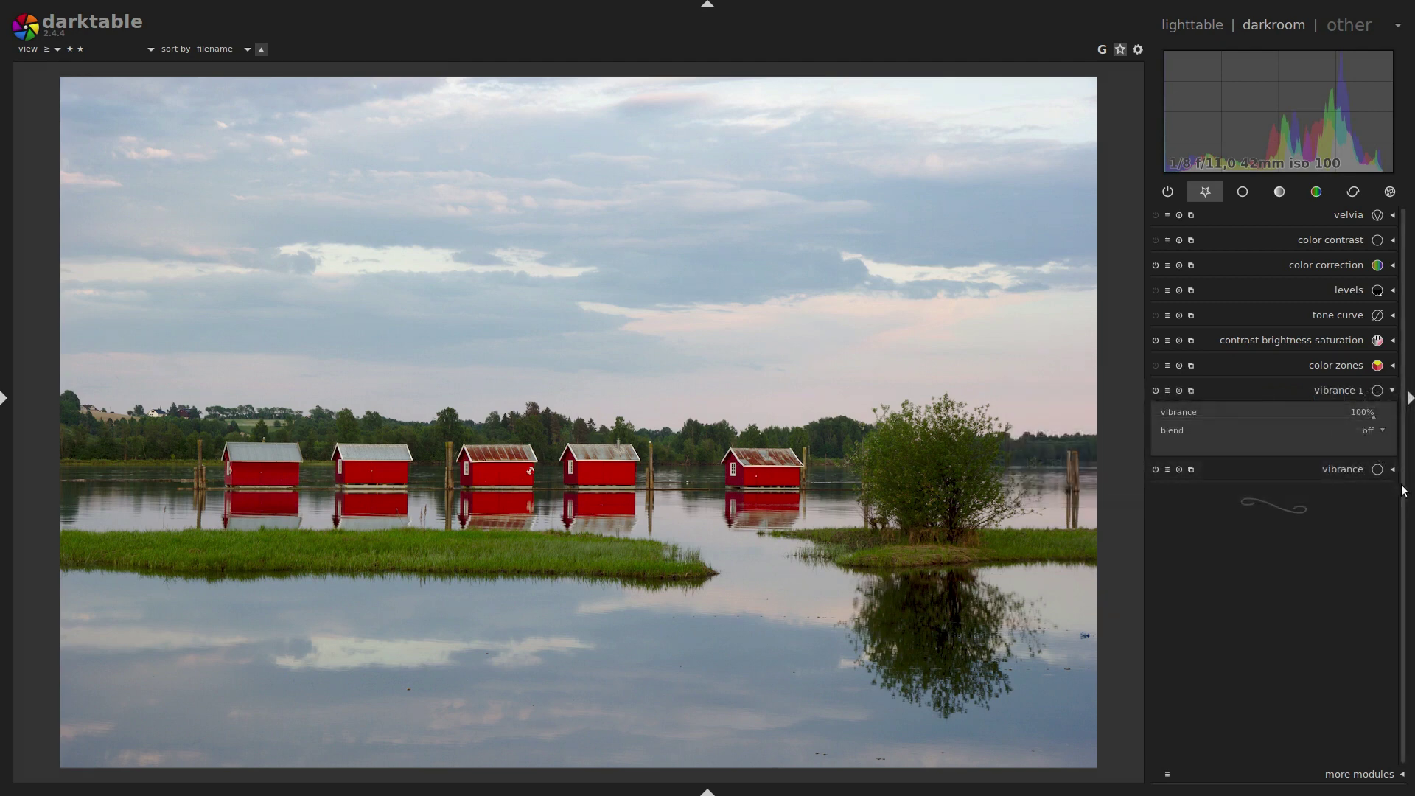
left_click(1155, 391)
left_click(1154, 469)
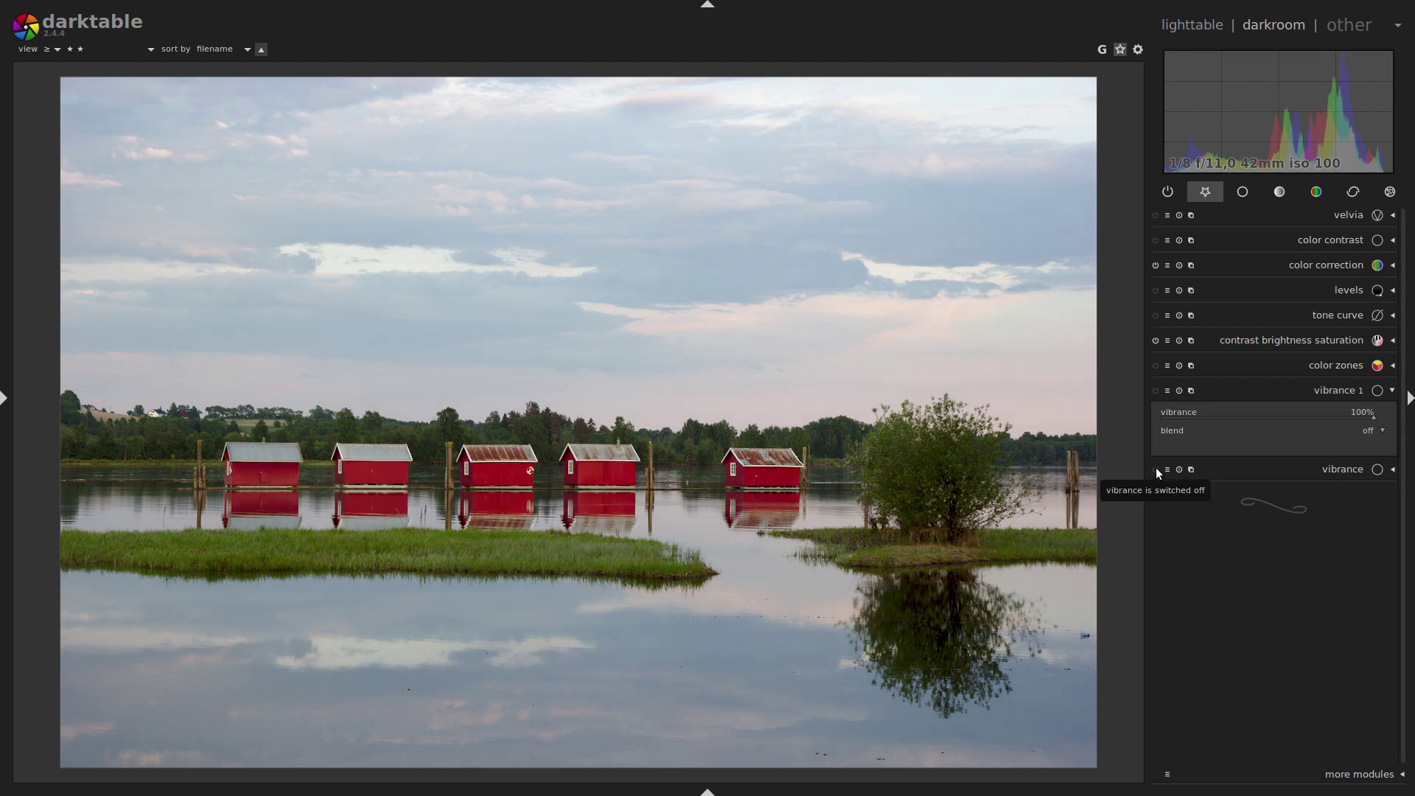
left_click(1155, 469)
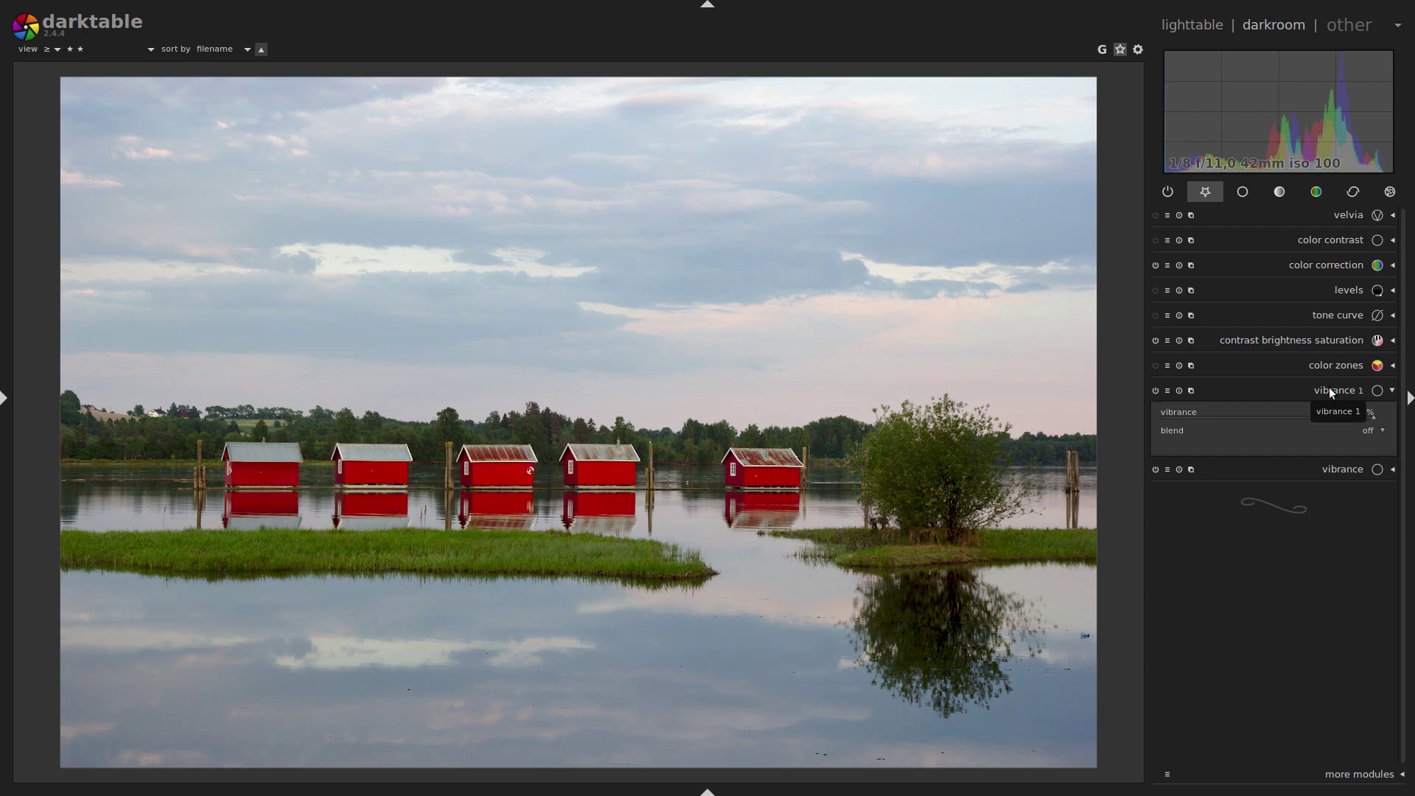
Delete the 'vibrance 1' instance, switch vibrance off, and expand color zones.
left_click(1192, 390)
left_click(1231, 452)
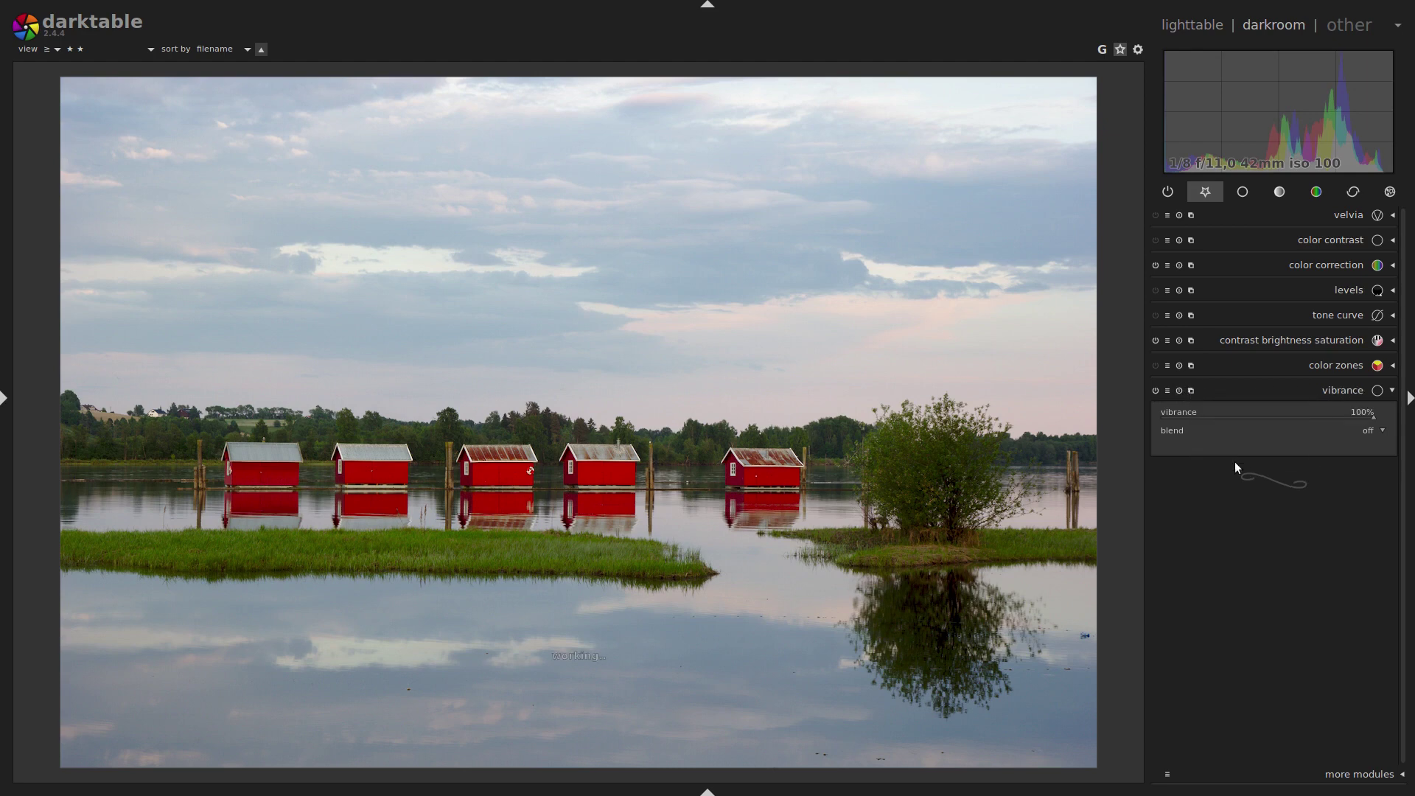
left_click(1155, 391)
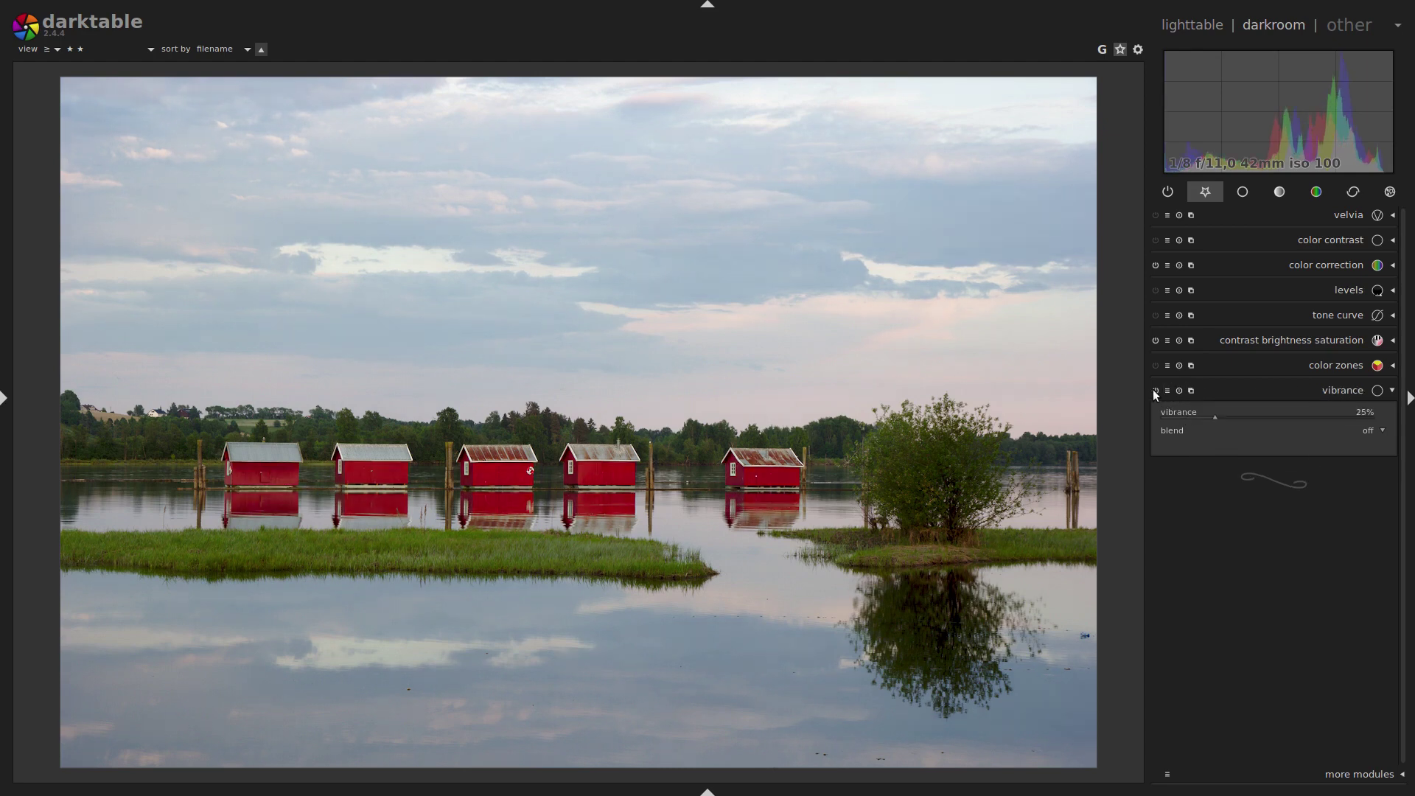
left_click(1331, 366)
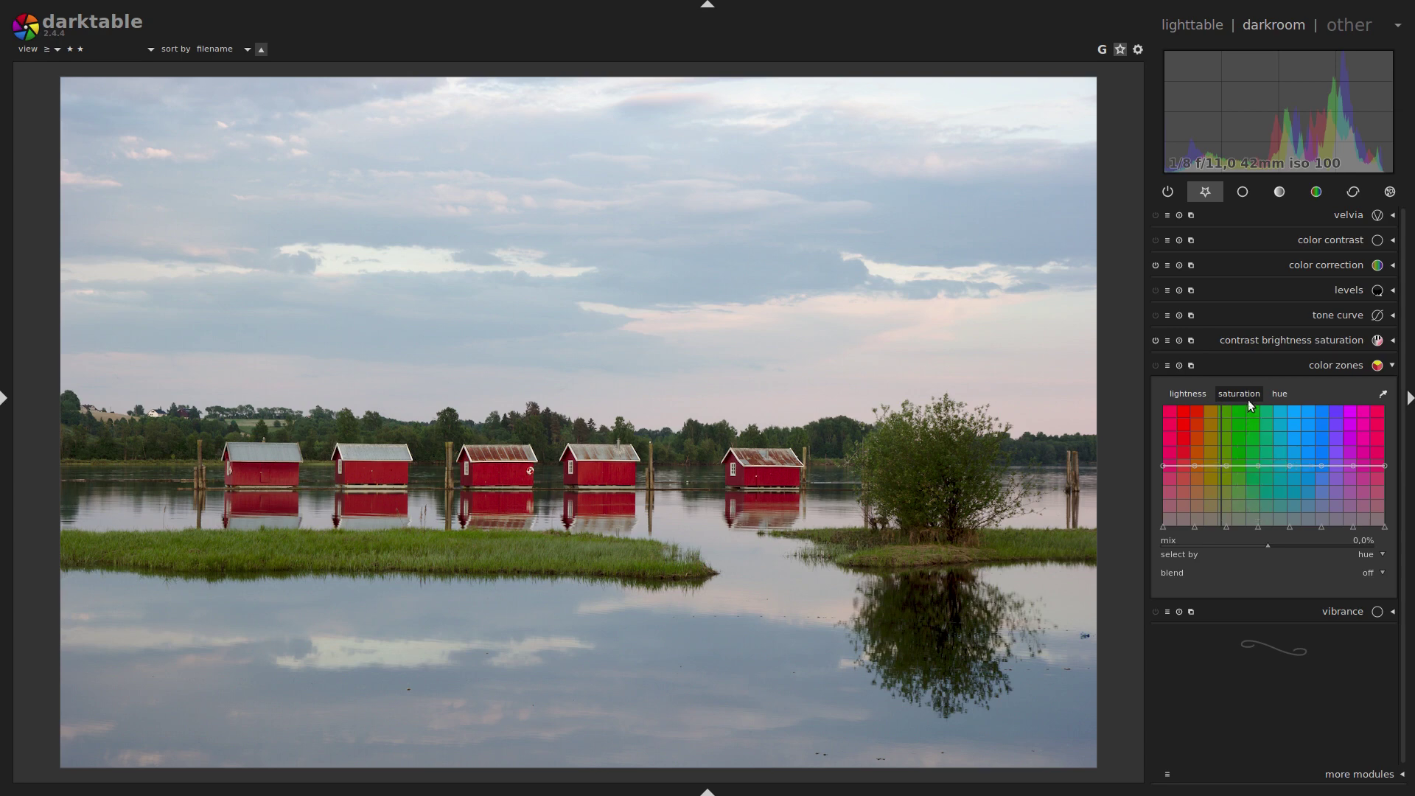
Browse the color zones lightness, hue and saturation tabs, ending on saturation.
left_click(1188, 394)
left_click(1151, 404)
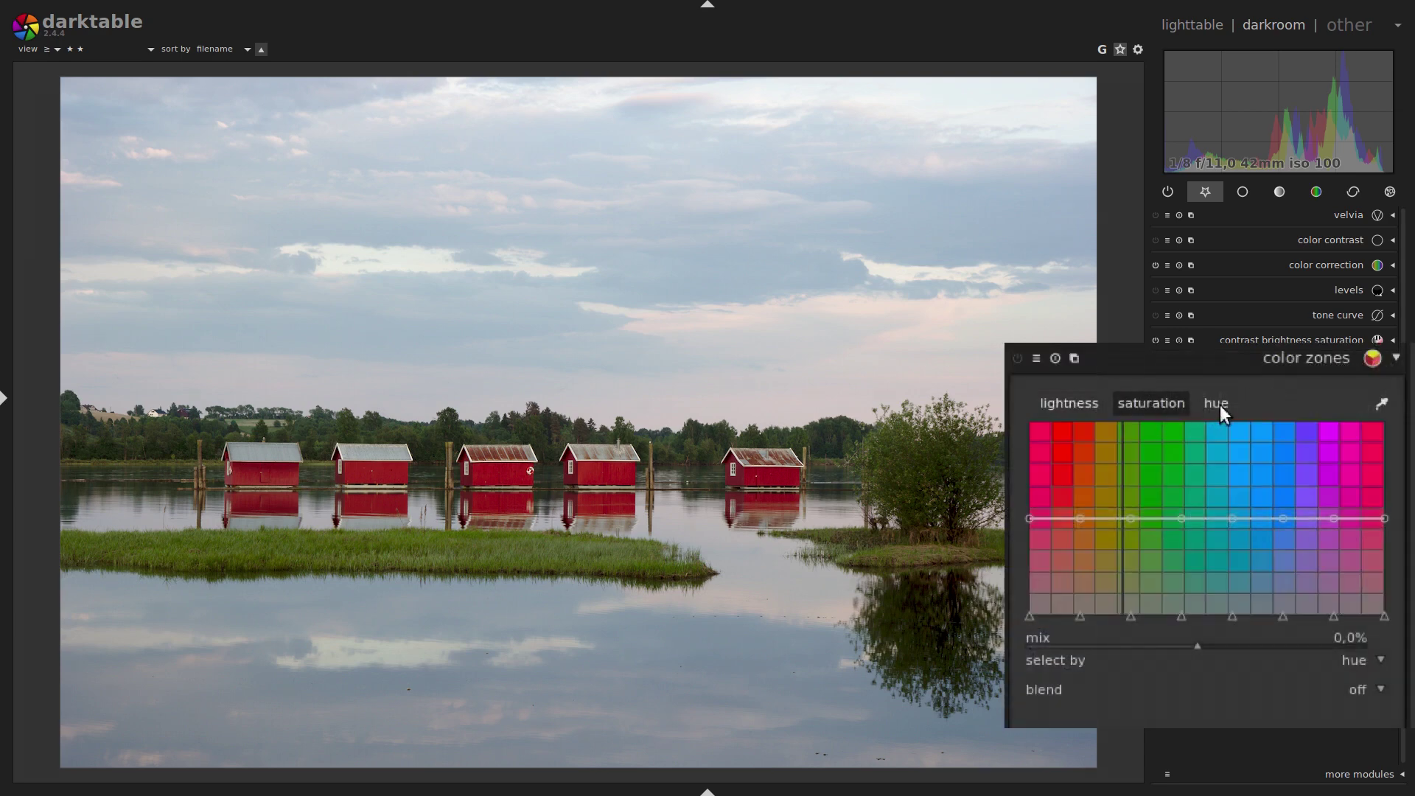
left_click(1219, 404)
left_click(1149, 403)
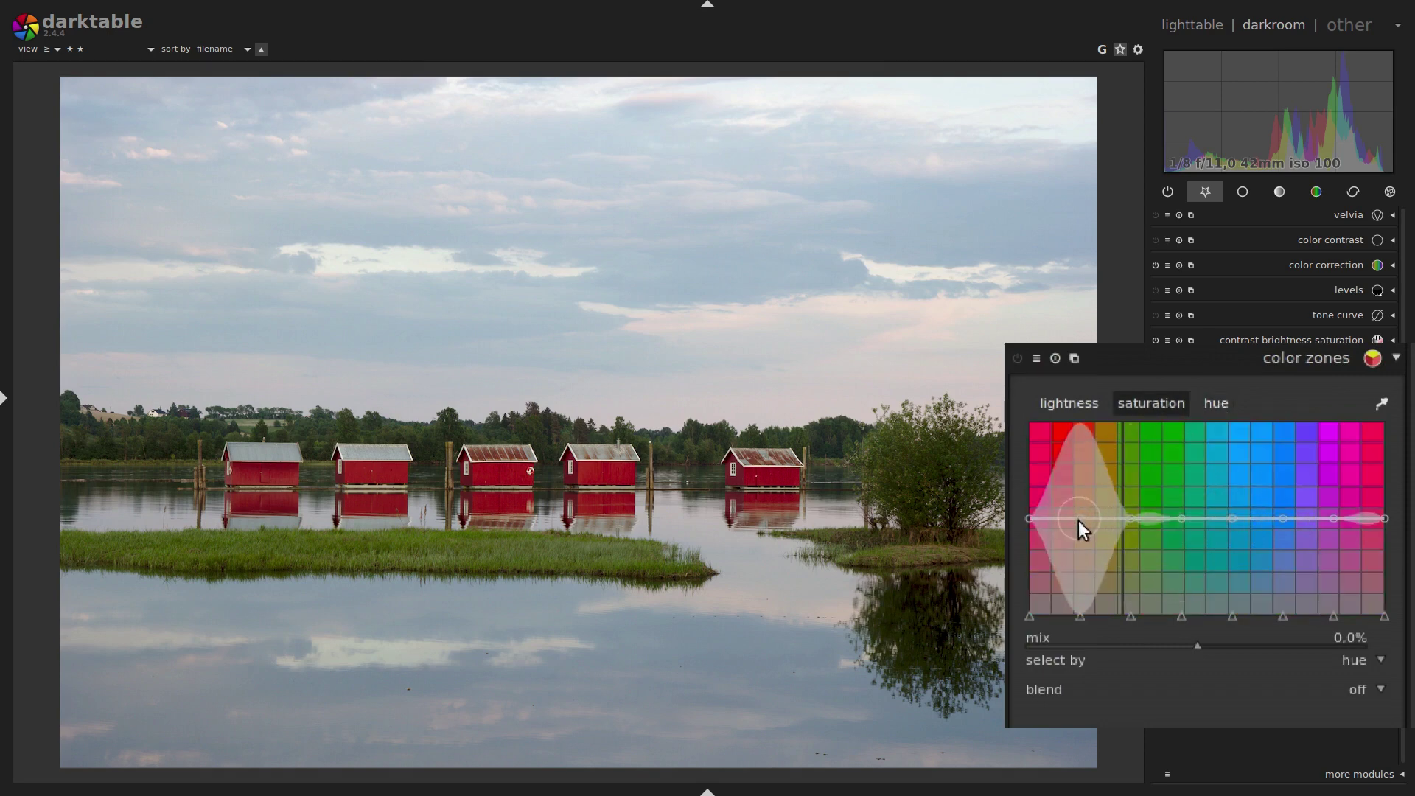
Raise and lower red and yellow-green saturation, leaving the curve flat.
left_click_drag(1077, 519, 1082, 444)
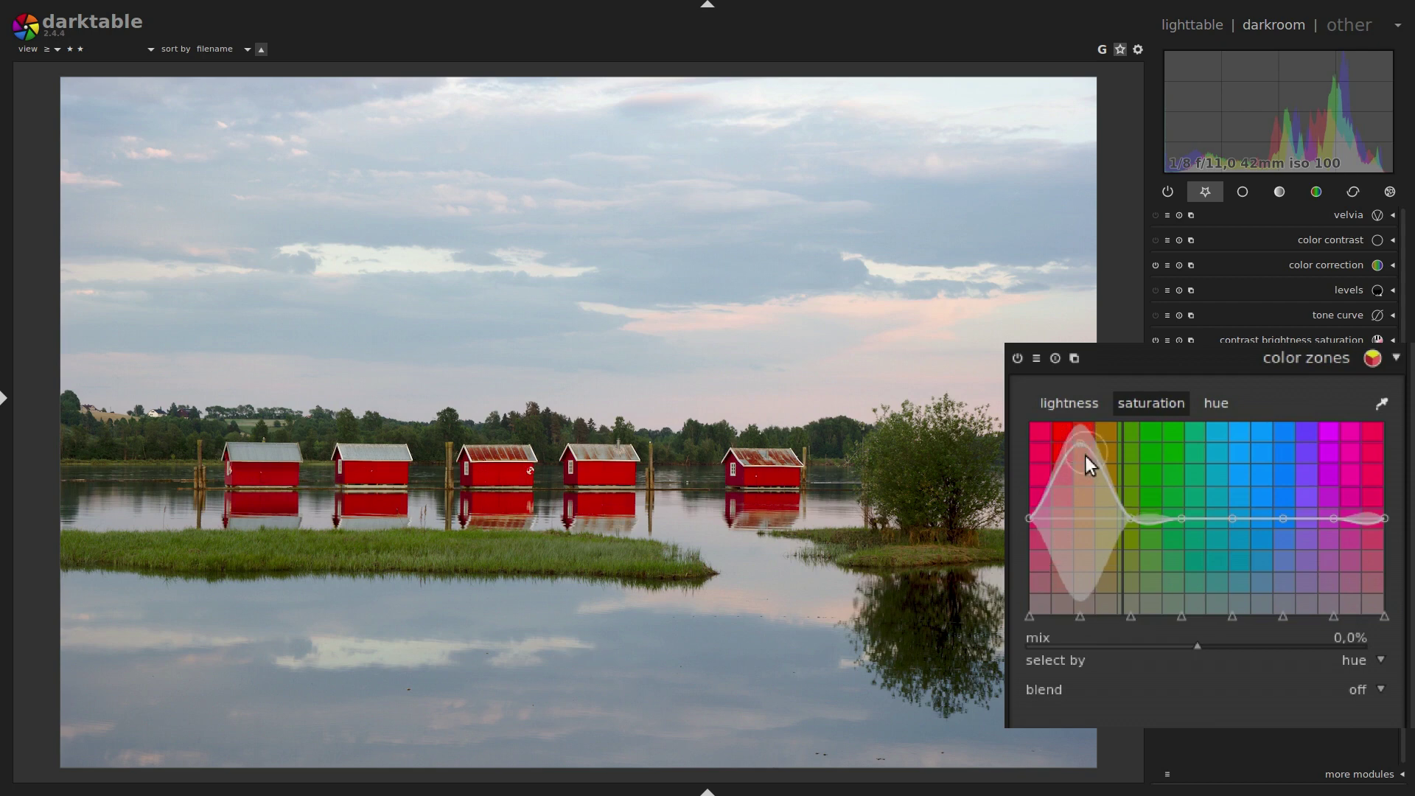
left_click_drag(1082, 445, 1082, 520)
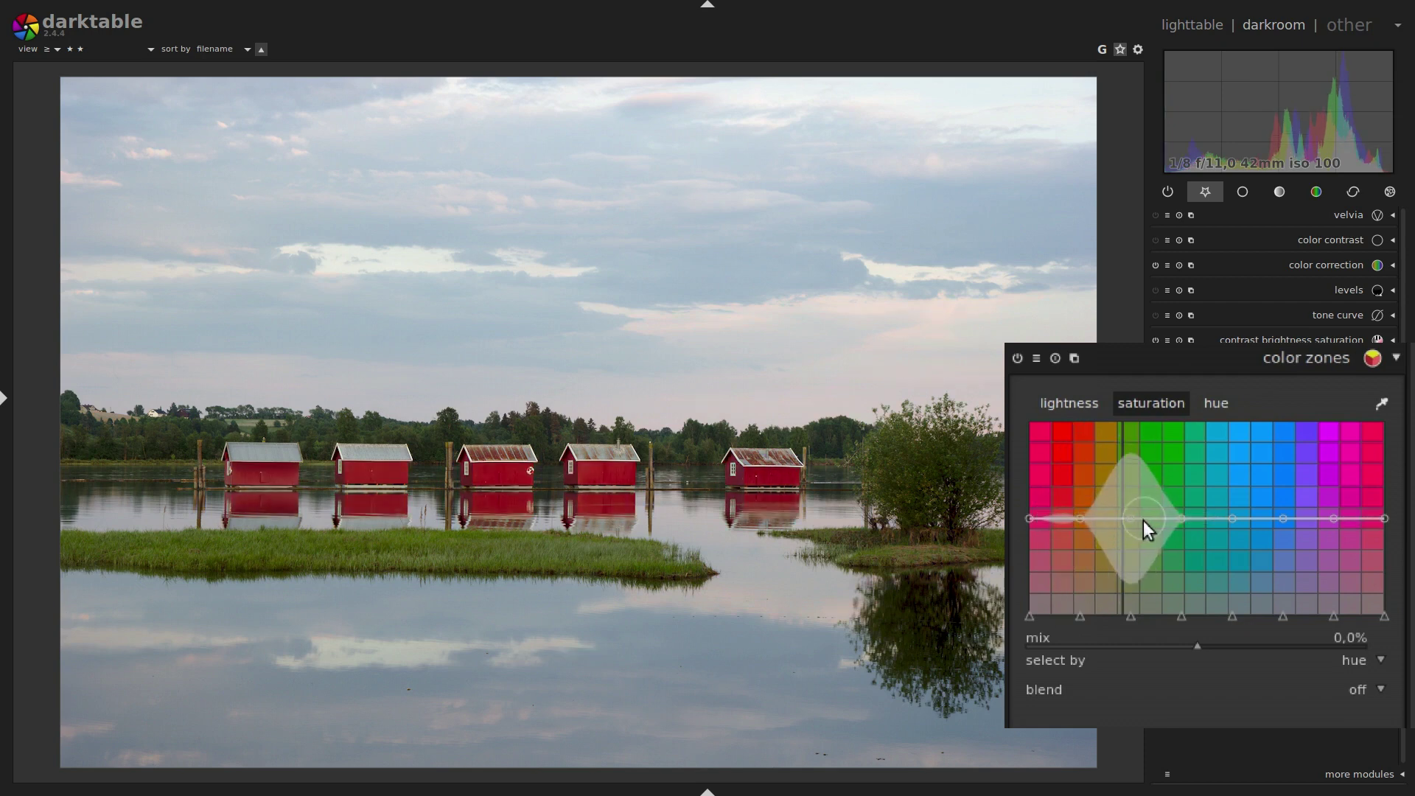
left_click_drag(1129, 487, 1128, 475)
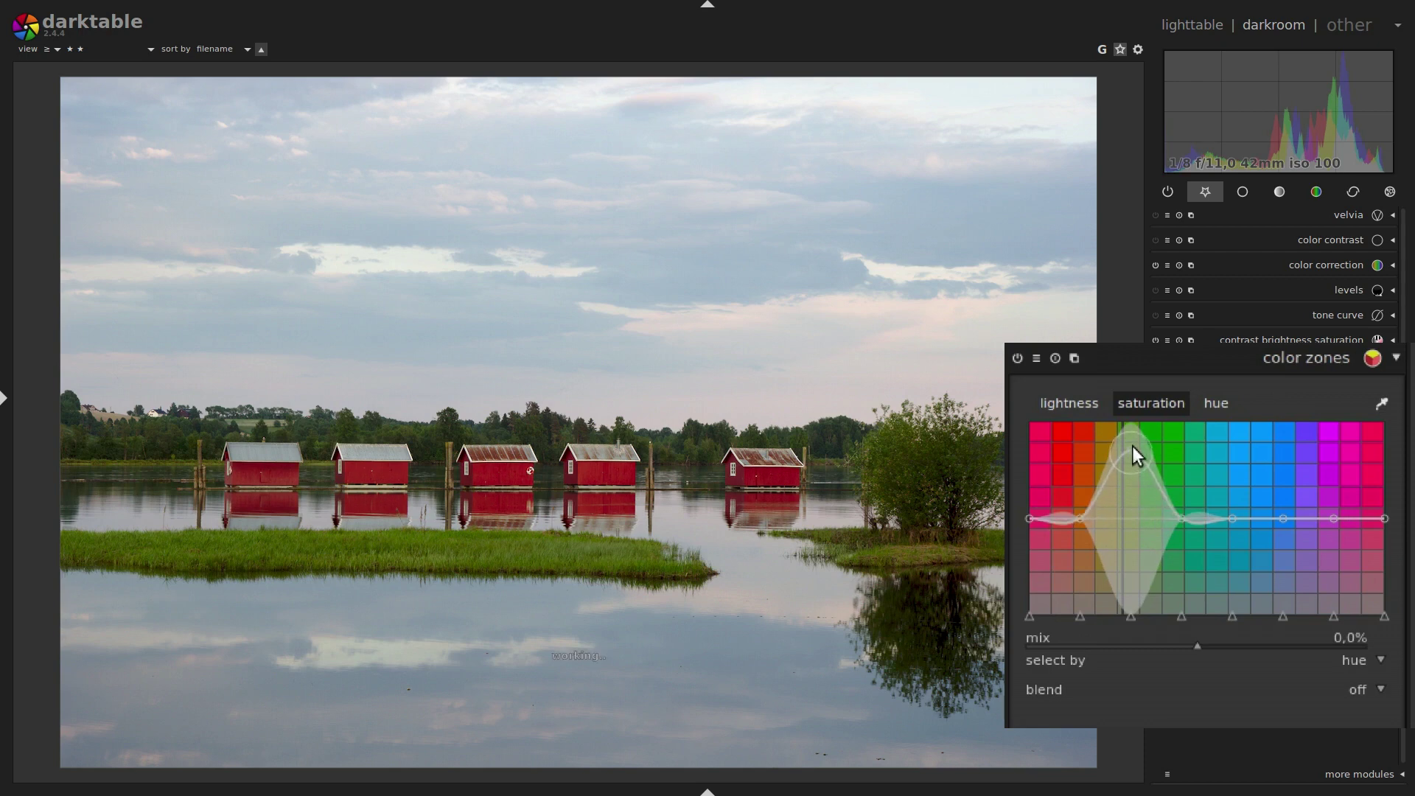
left_click_drag(1133, 440, 1135, 515)
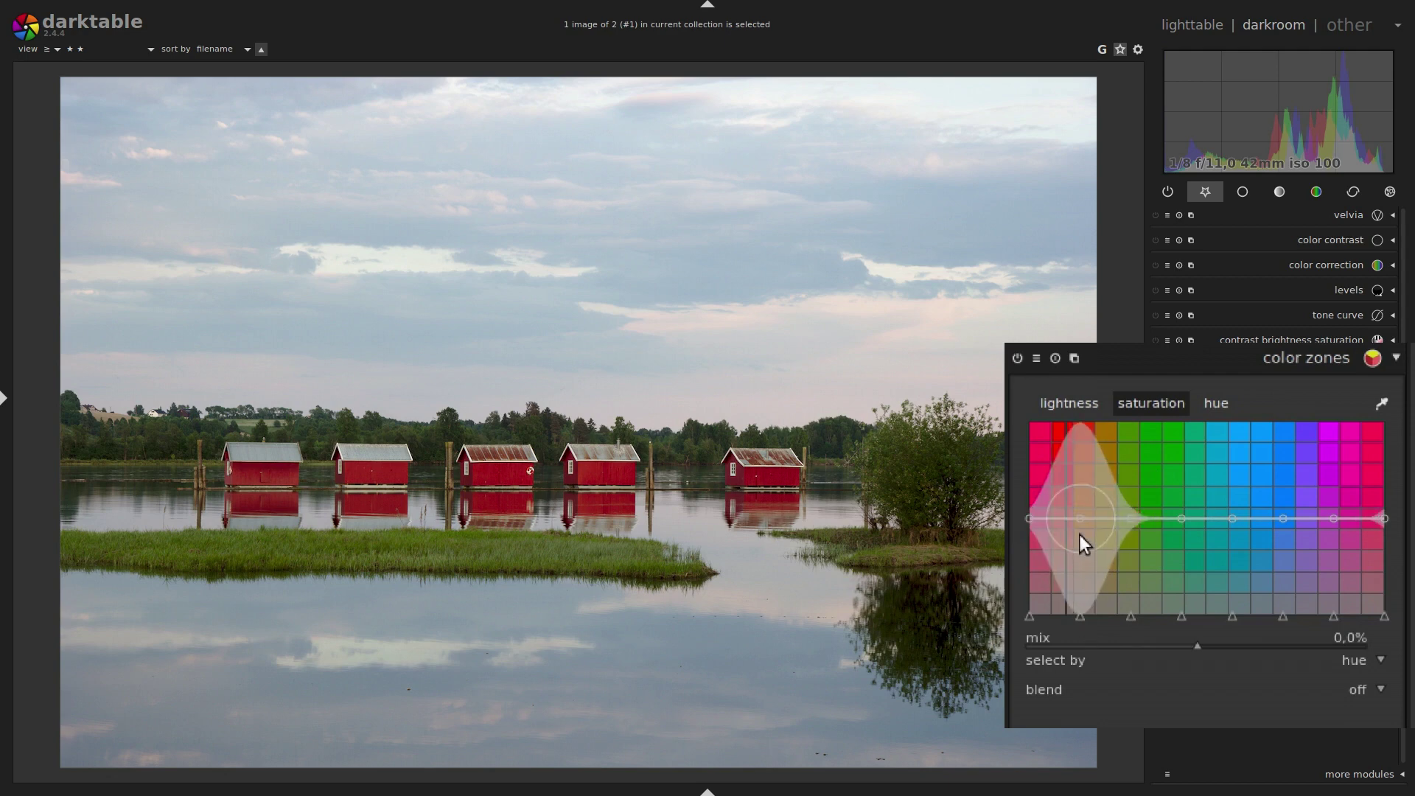
Sample a red boathouse with the picker, shift hue nodes toward red, and test red saturation.
left_click(1382, 405)
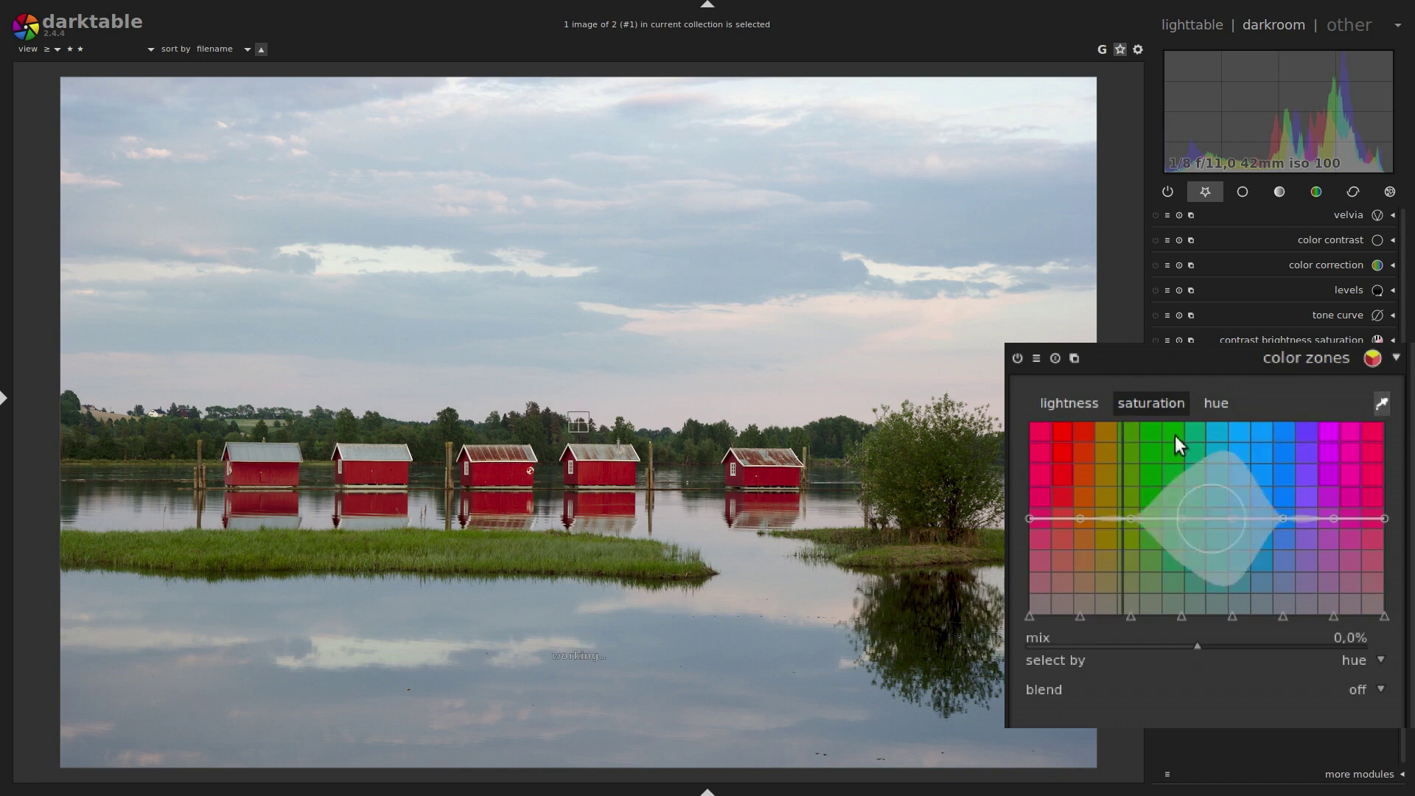
left_click(599, 476)
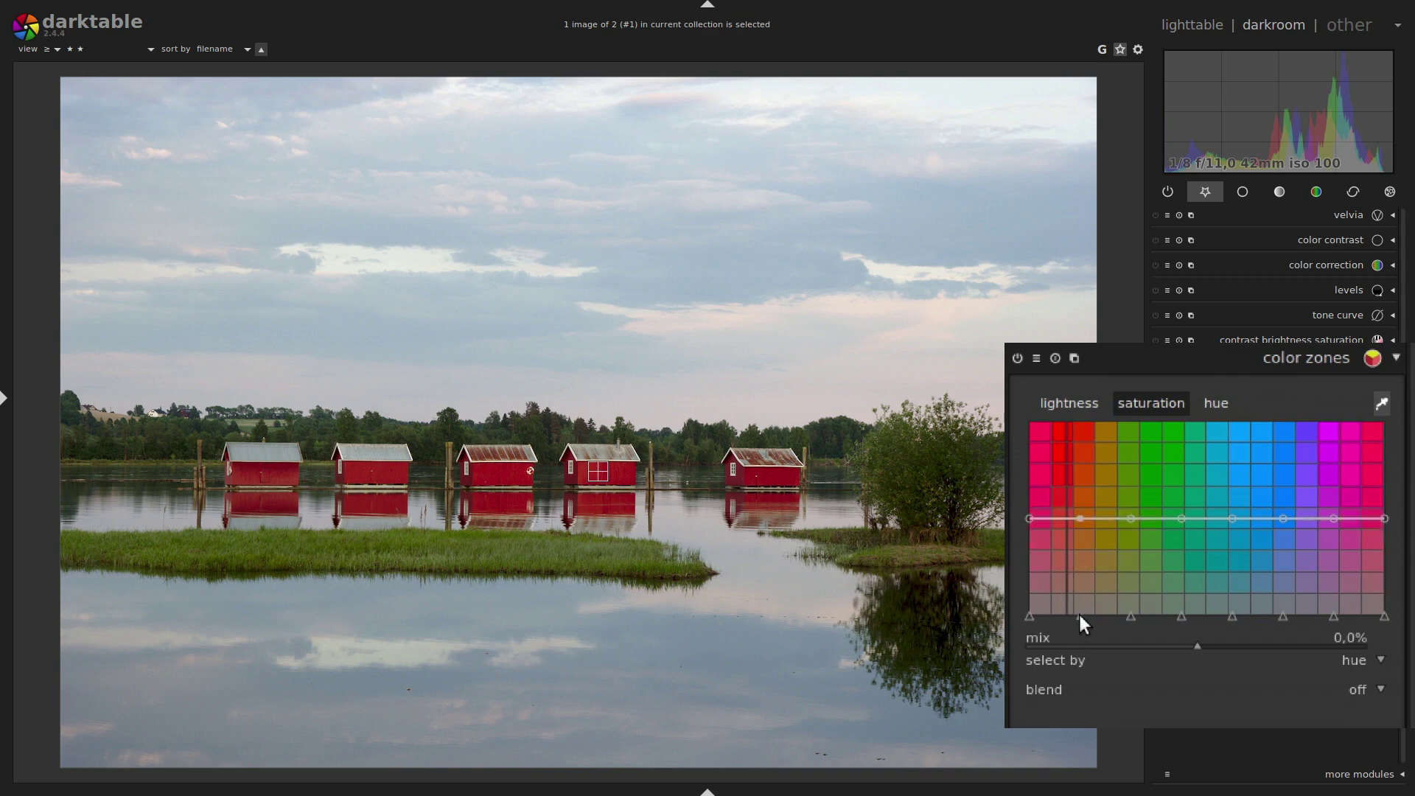
left_click_drag(1080, 617, 1067, 619)
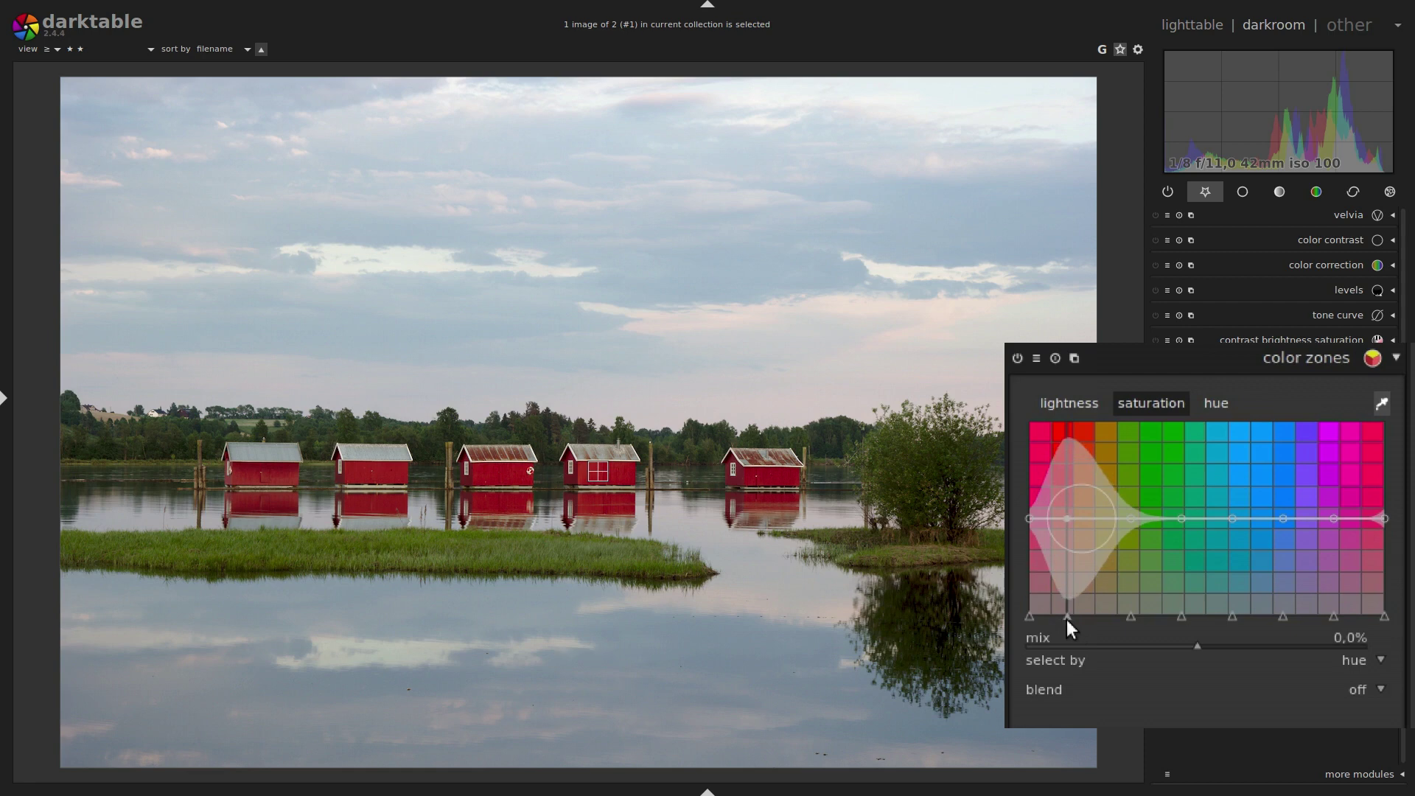
left_click_drag(1071, 559, 1059, 457)
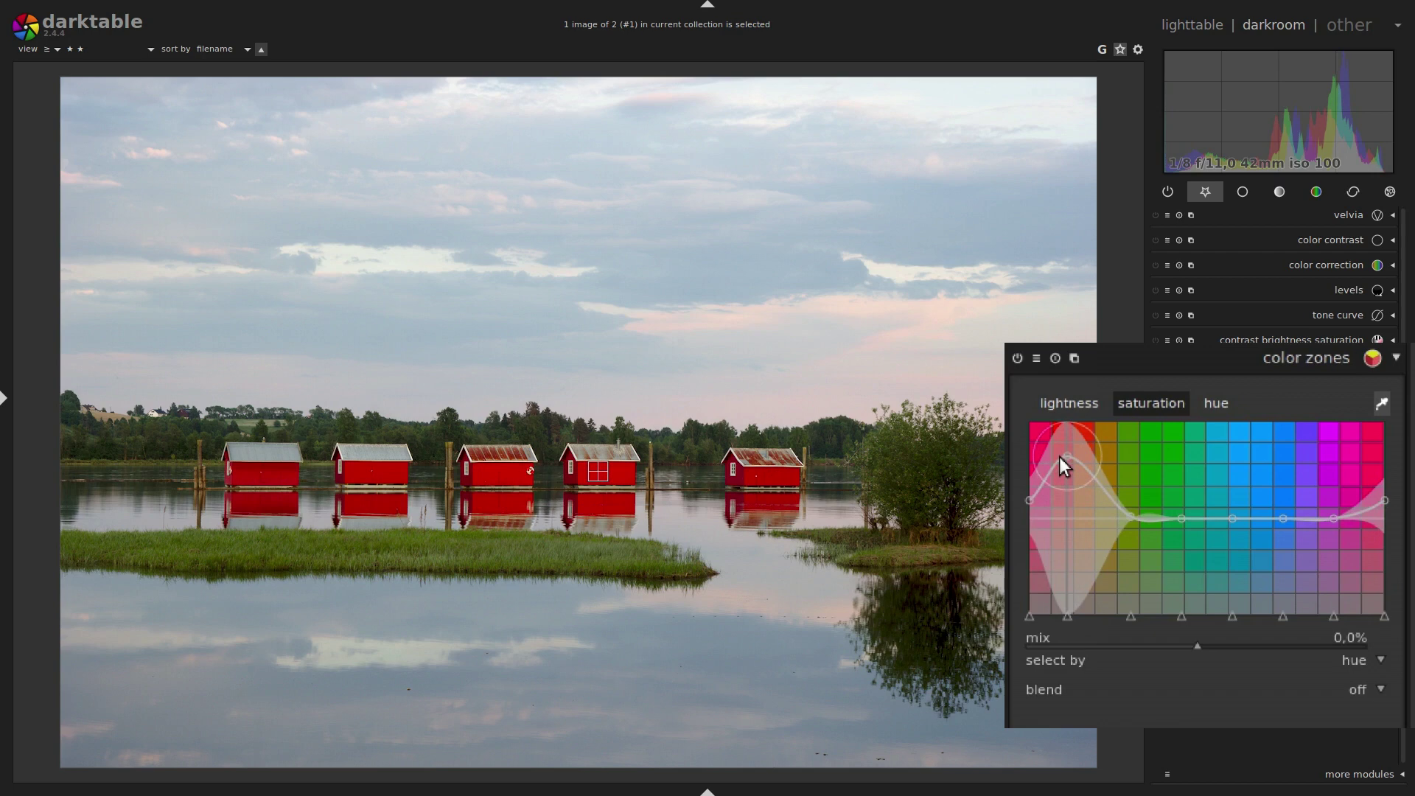
left_click_drag(1060, 467, 1068, 519)
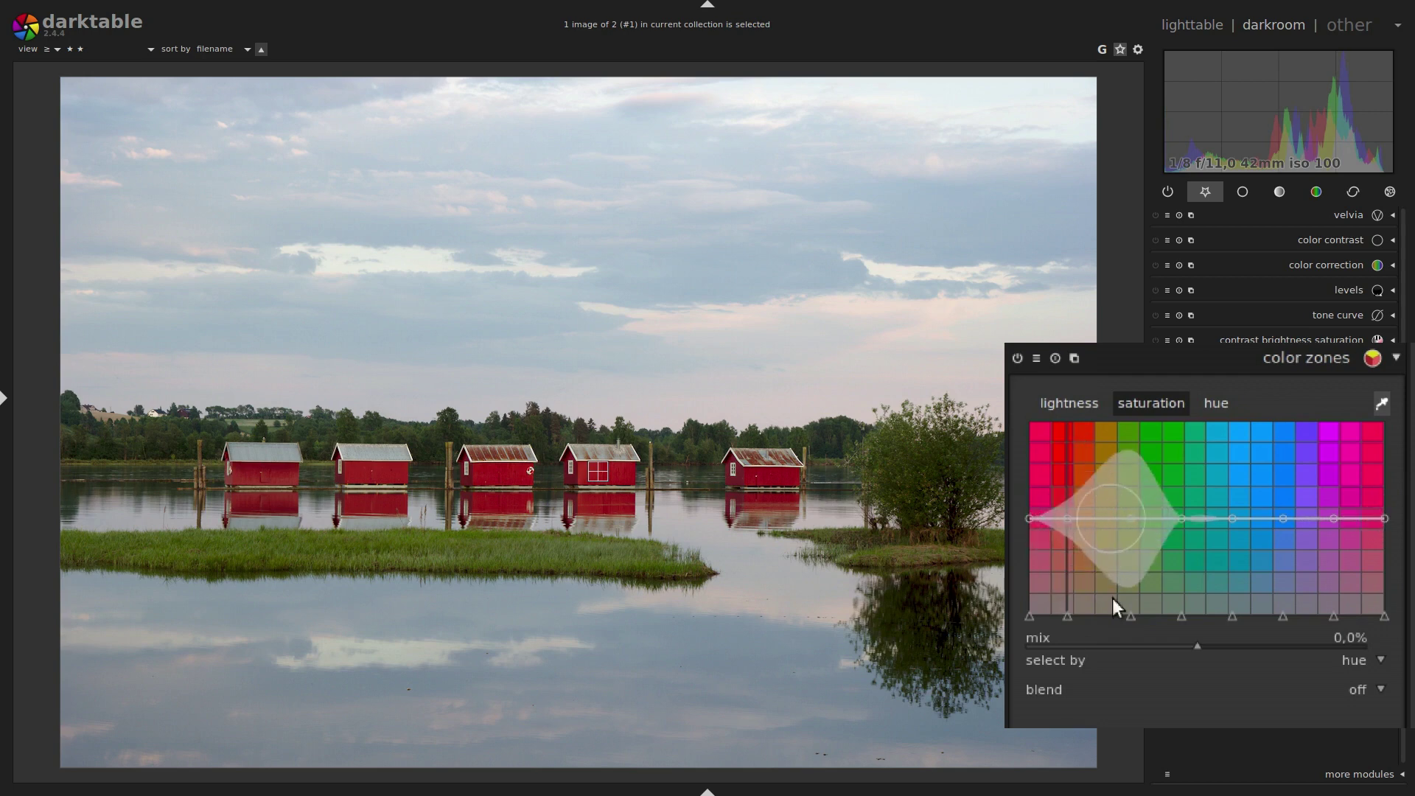
left_click_drag(1130, 617, 1098, 616)
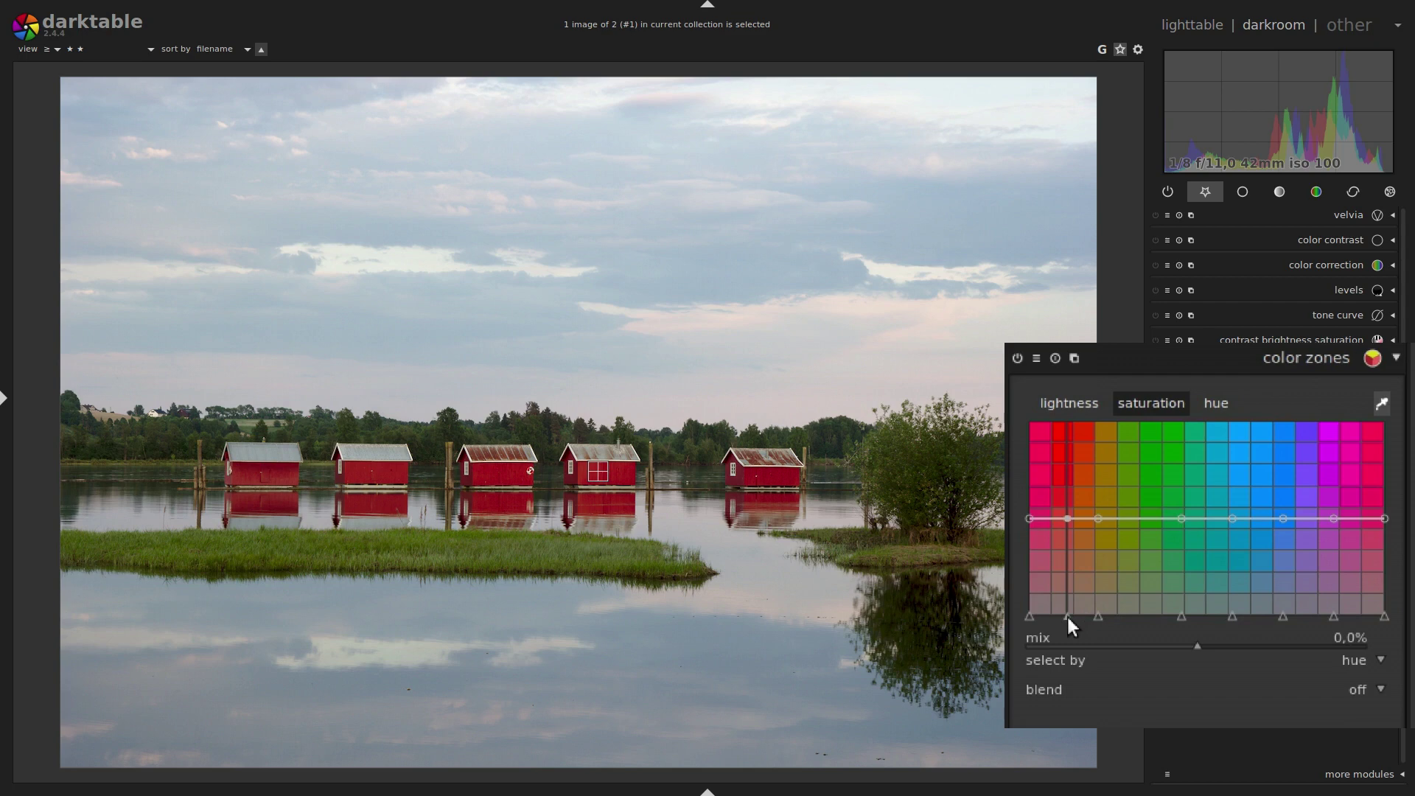
Shift hue nodes left, widen the influence area, and raise saturation broadly around red.
mouse_move(1067, 617)
left_mouse_down()
mouse_move(1044, 617)
mouse_move(1064, 618)
left_mouse_up()
left_click_drag(1175, 617, 1165, 618)
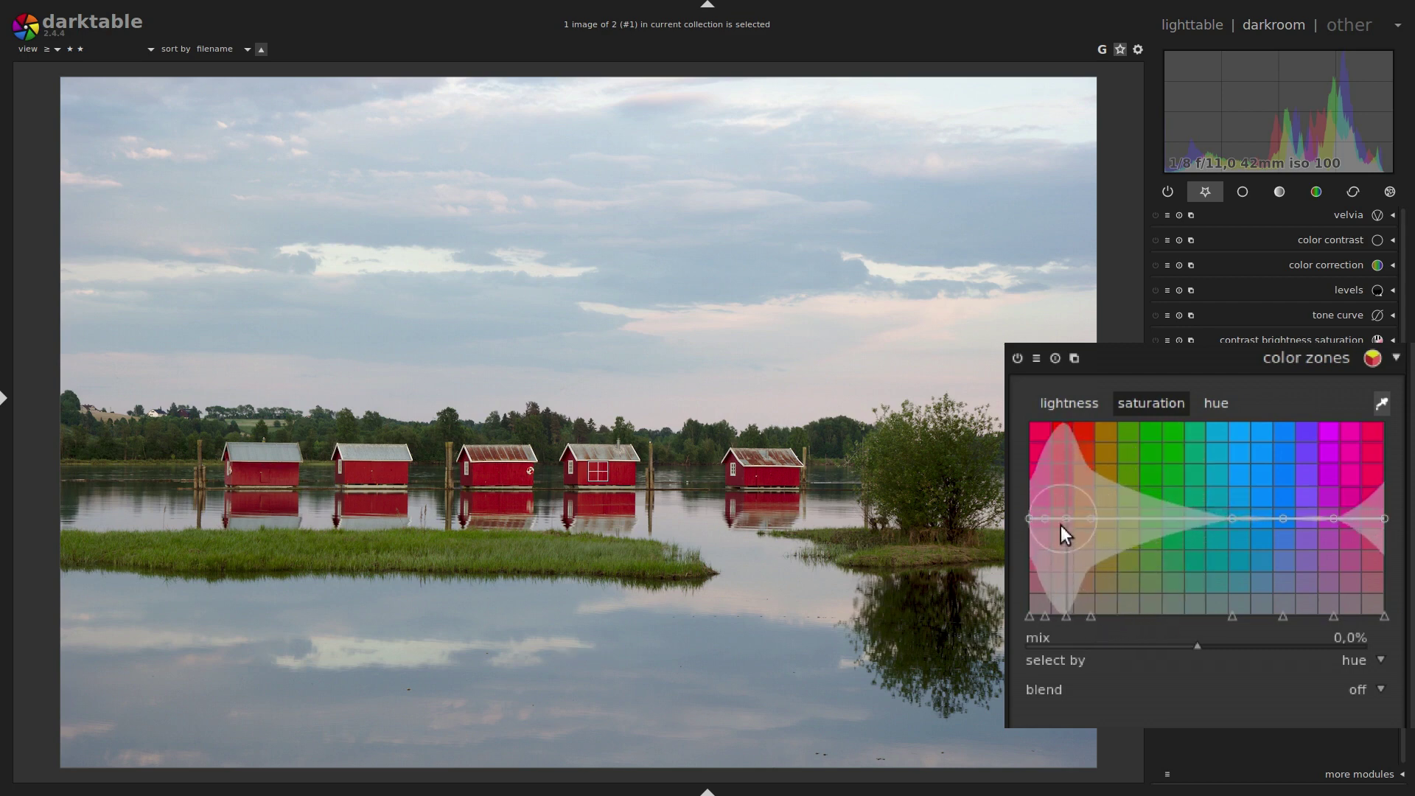
scroll(1064, 520, "up", 4)
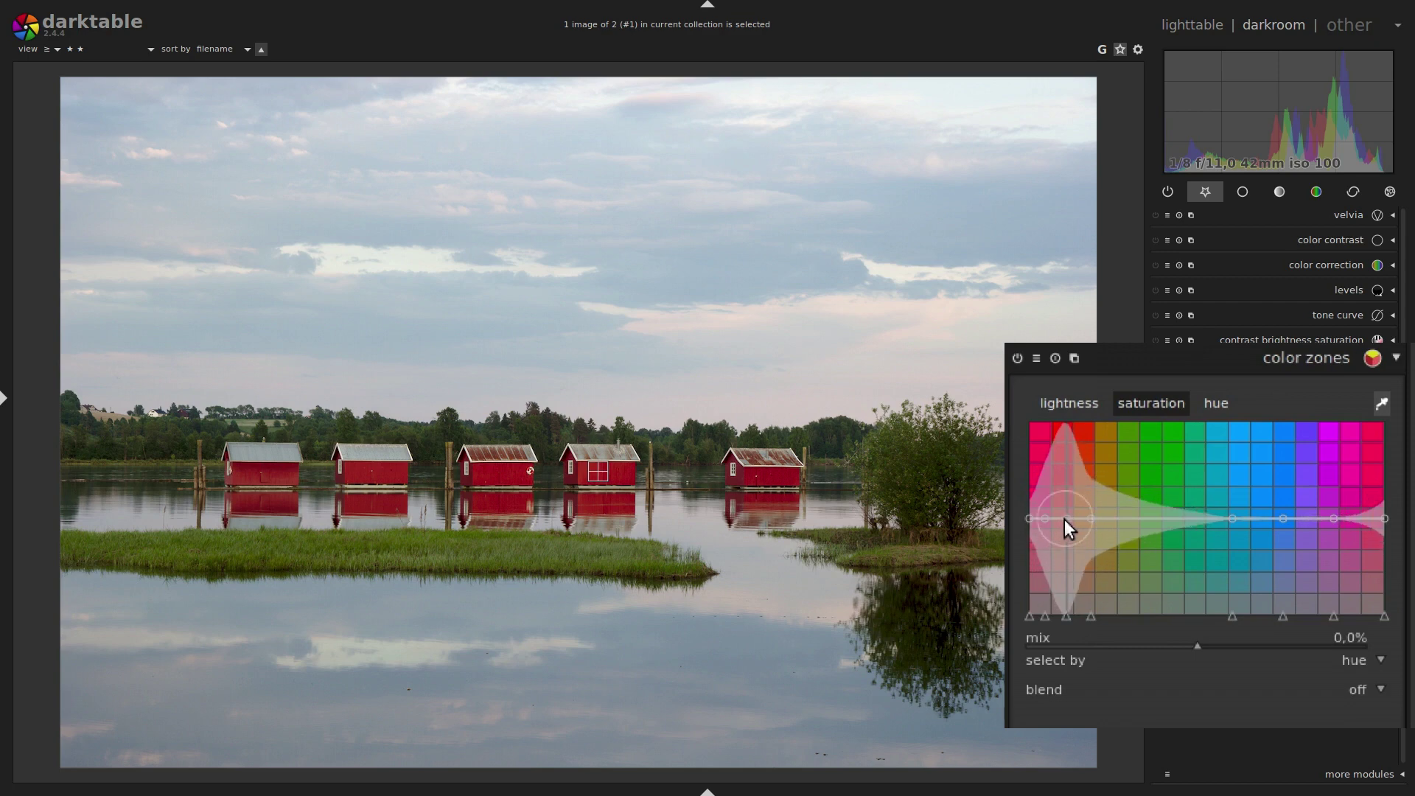
scroll(1065, 520, "up", 3)
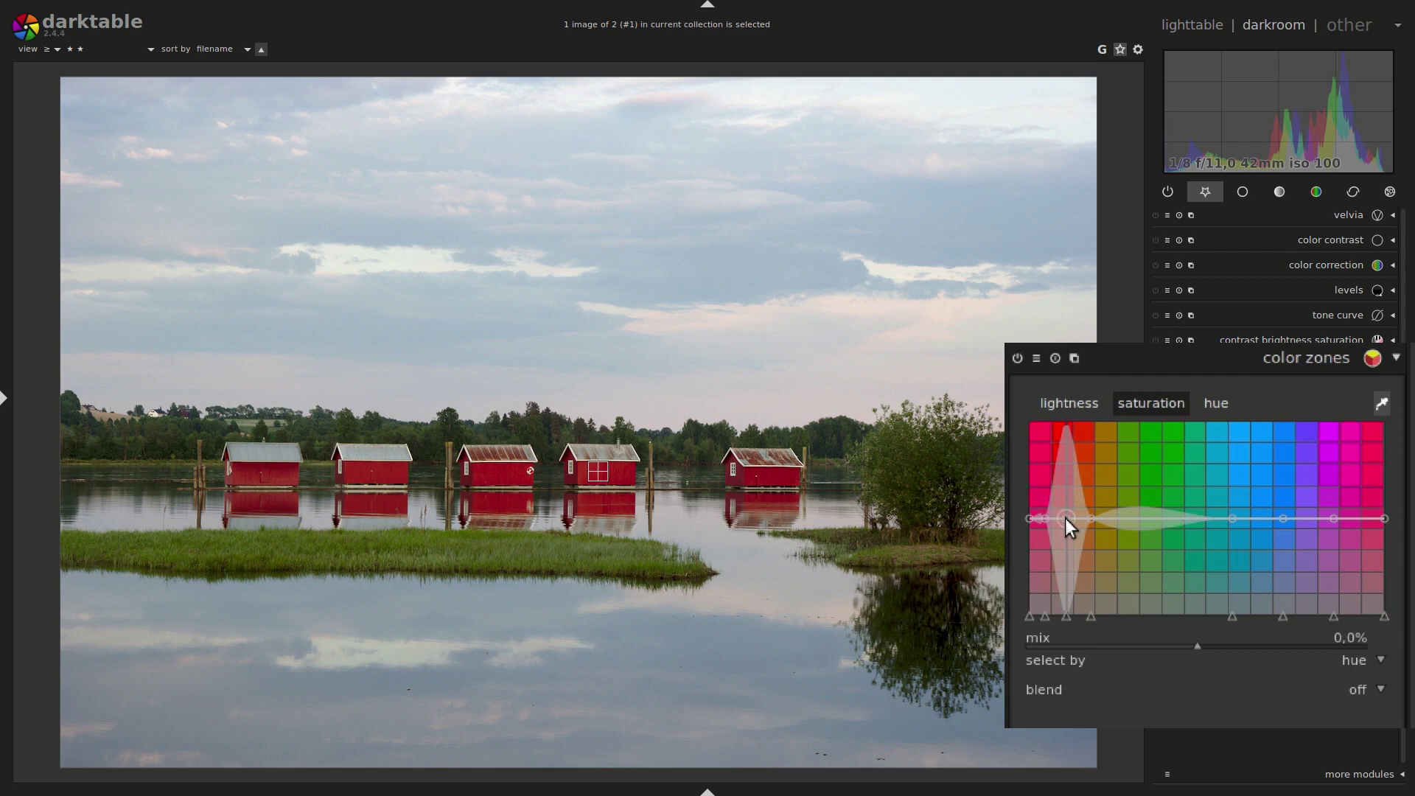
left_click_drag(1065, 519, 1067, 467)
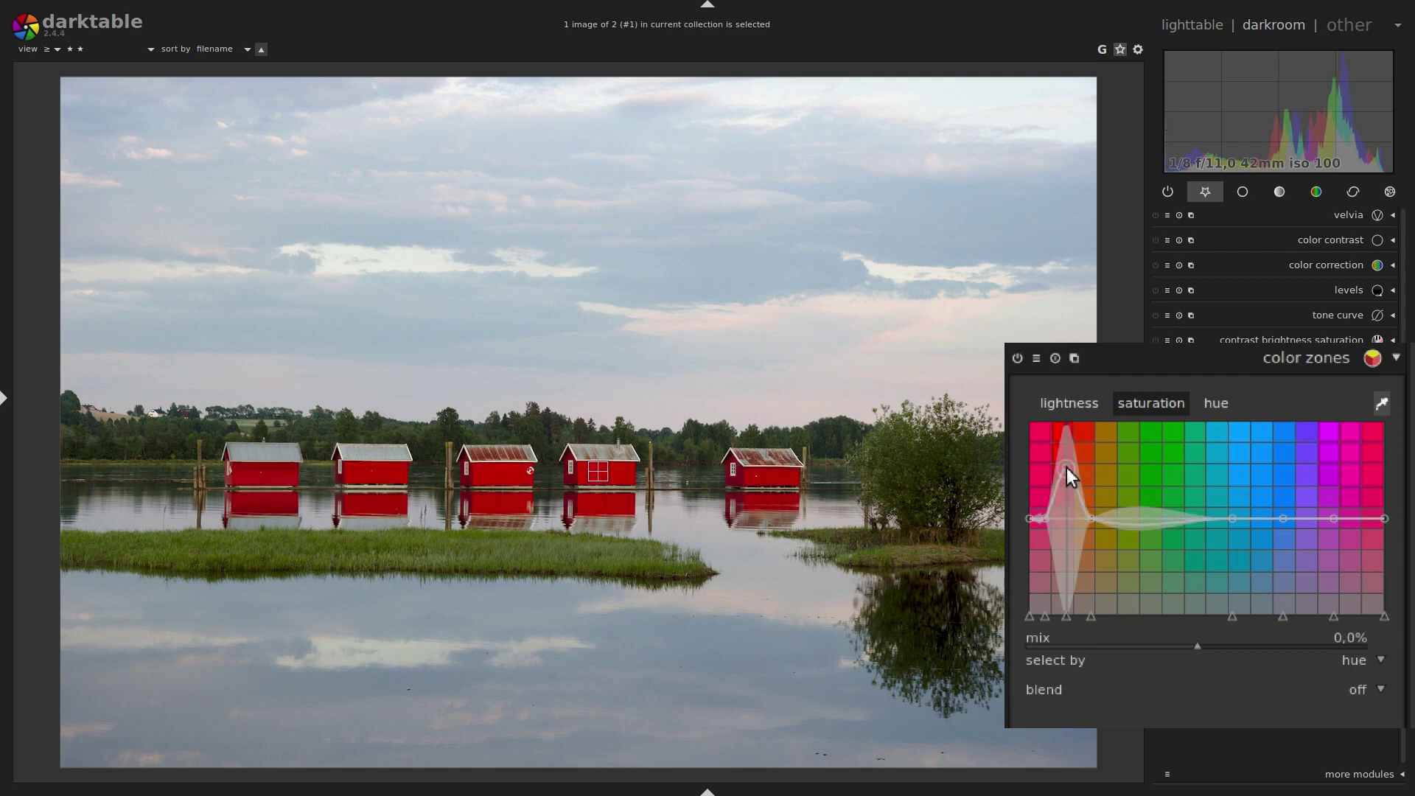
left_click_drag(1067, 462, 1064, 493)
scroll(1064, 494, "down", 5)
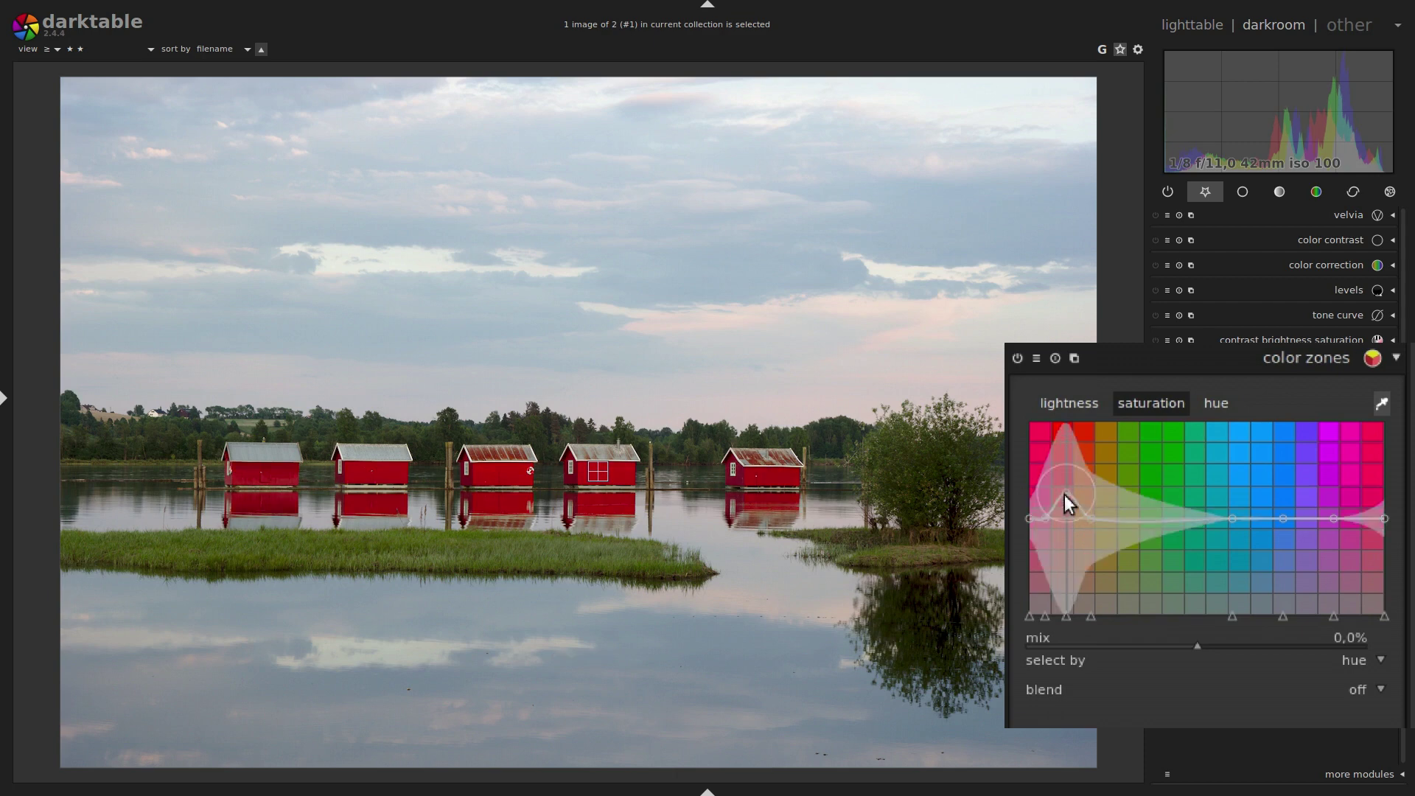
mouse_move(1064, 496)
left_mouse_down()
mouse_move(1068, 469)
mouse_move(1075, 519)
mouse_move(1072, 460)
mouse_move(1079, 519)
left_mouse_up()
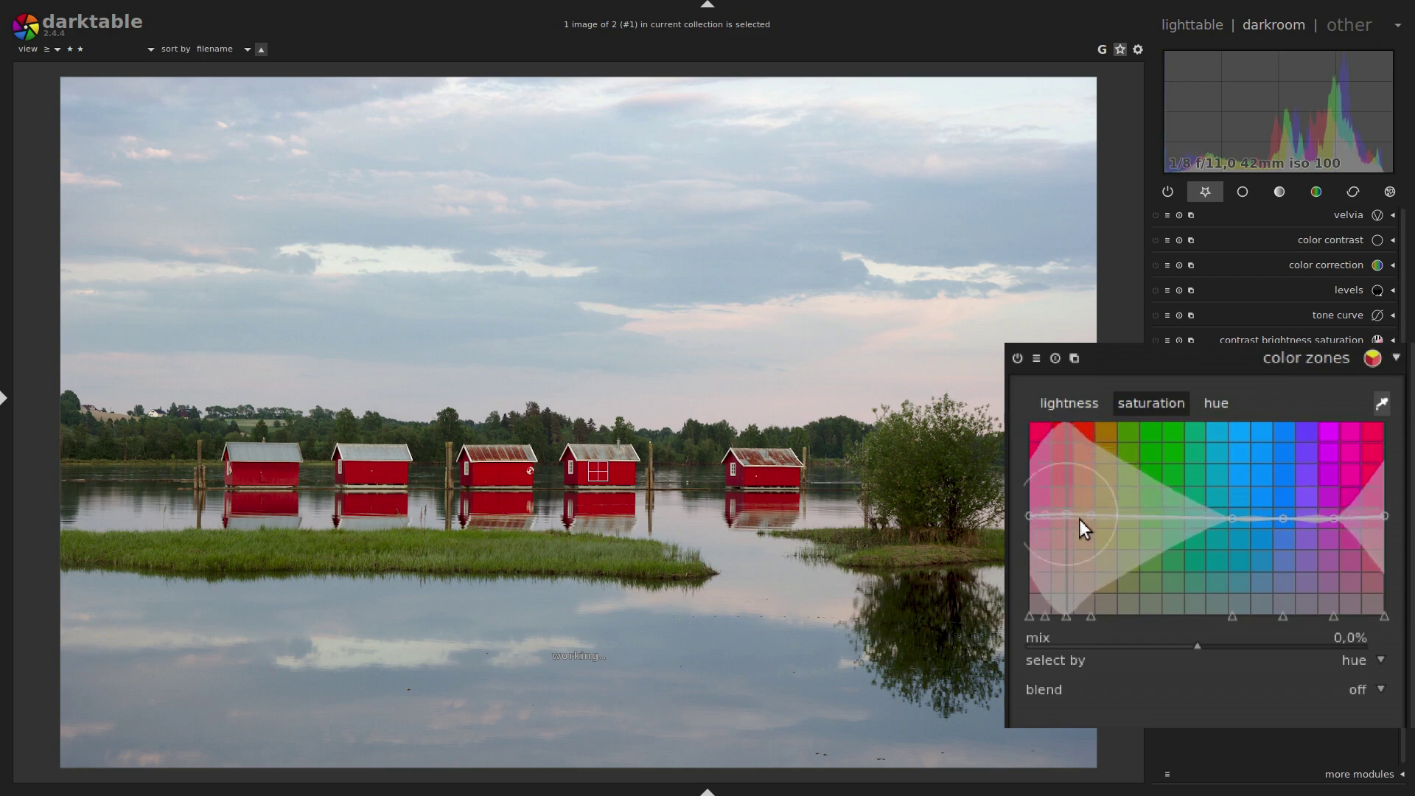
Reset the saturation curve to flat and change 'select by' from hue to saturation.
double_click(1077, 519)
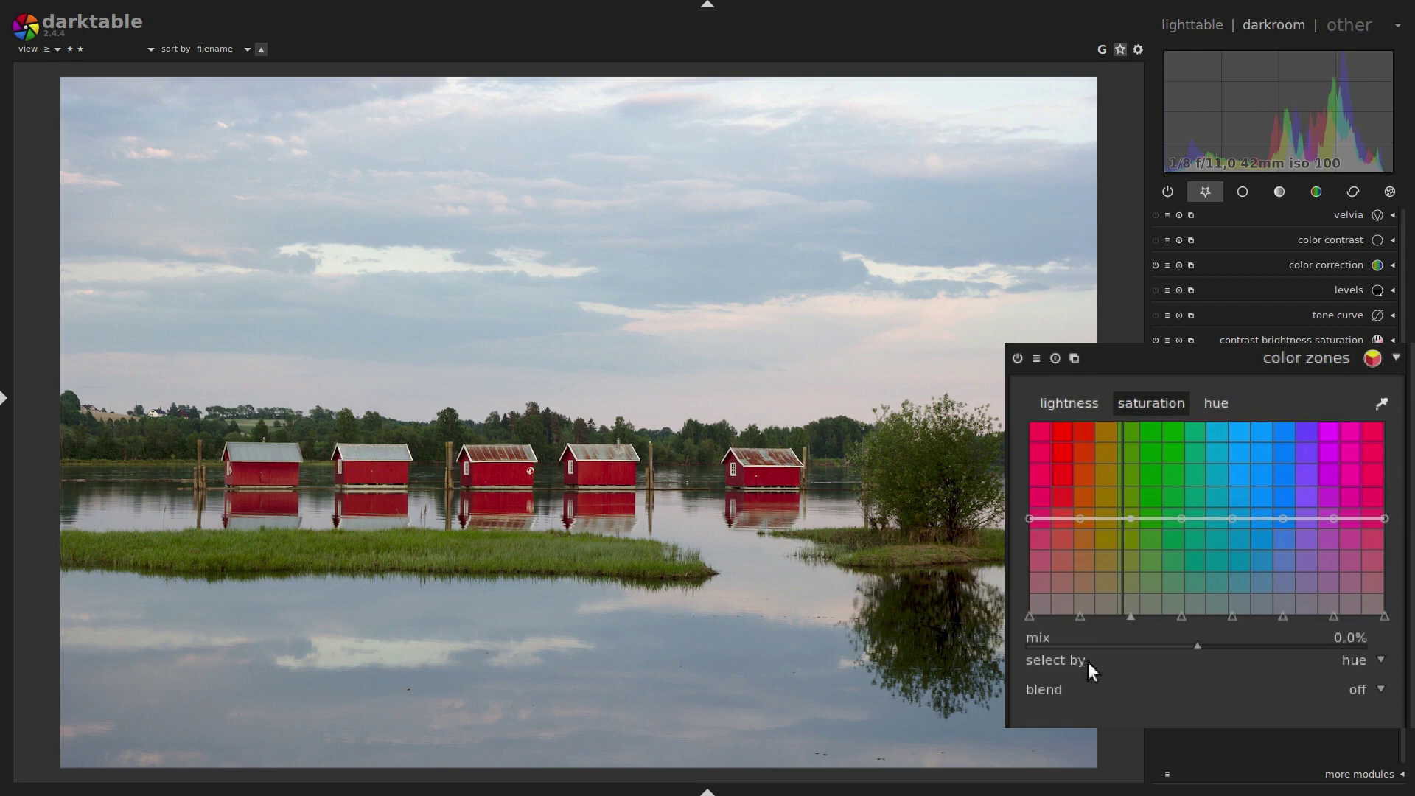
left_click(1348, 668)
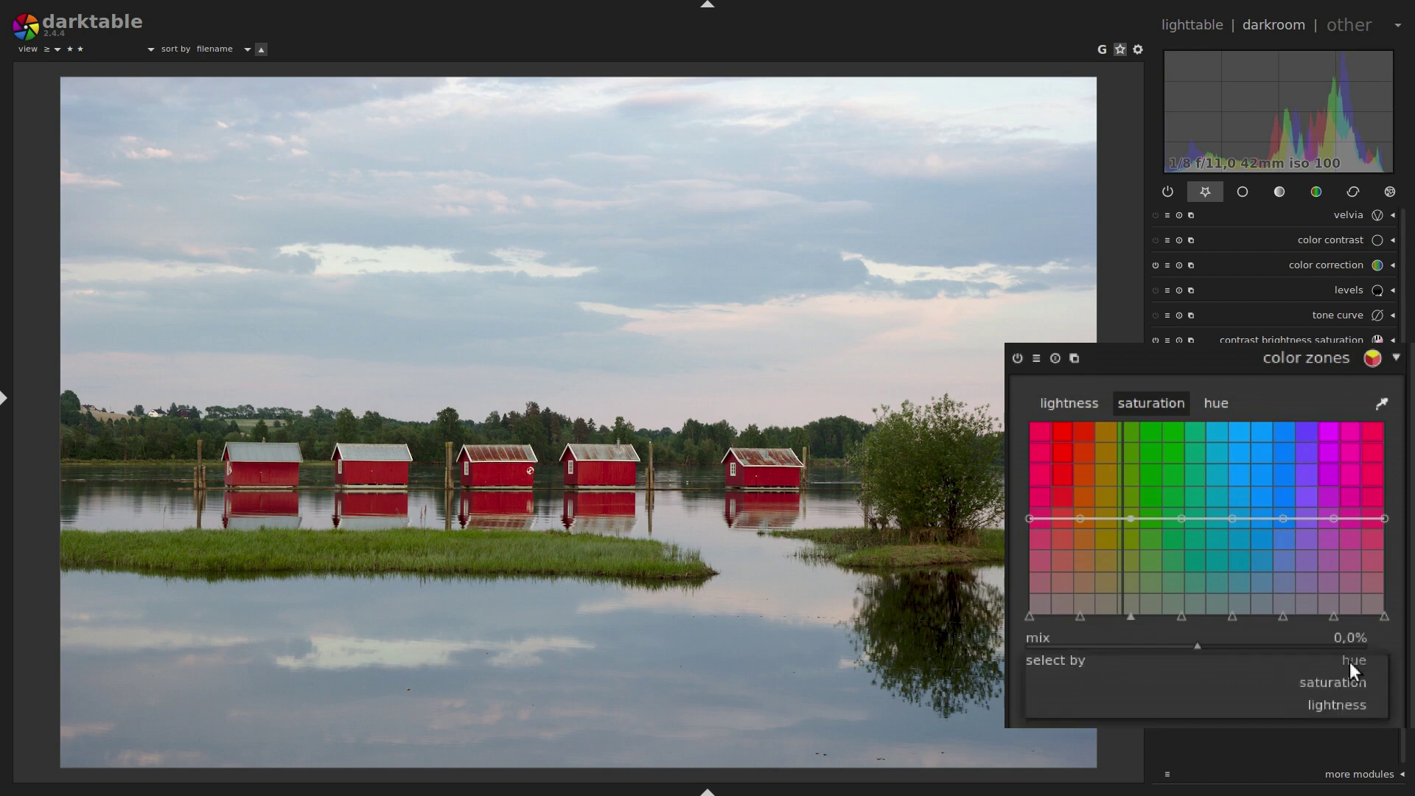
left_click(1360, 662)
left_click(1348, 682)
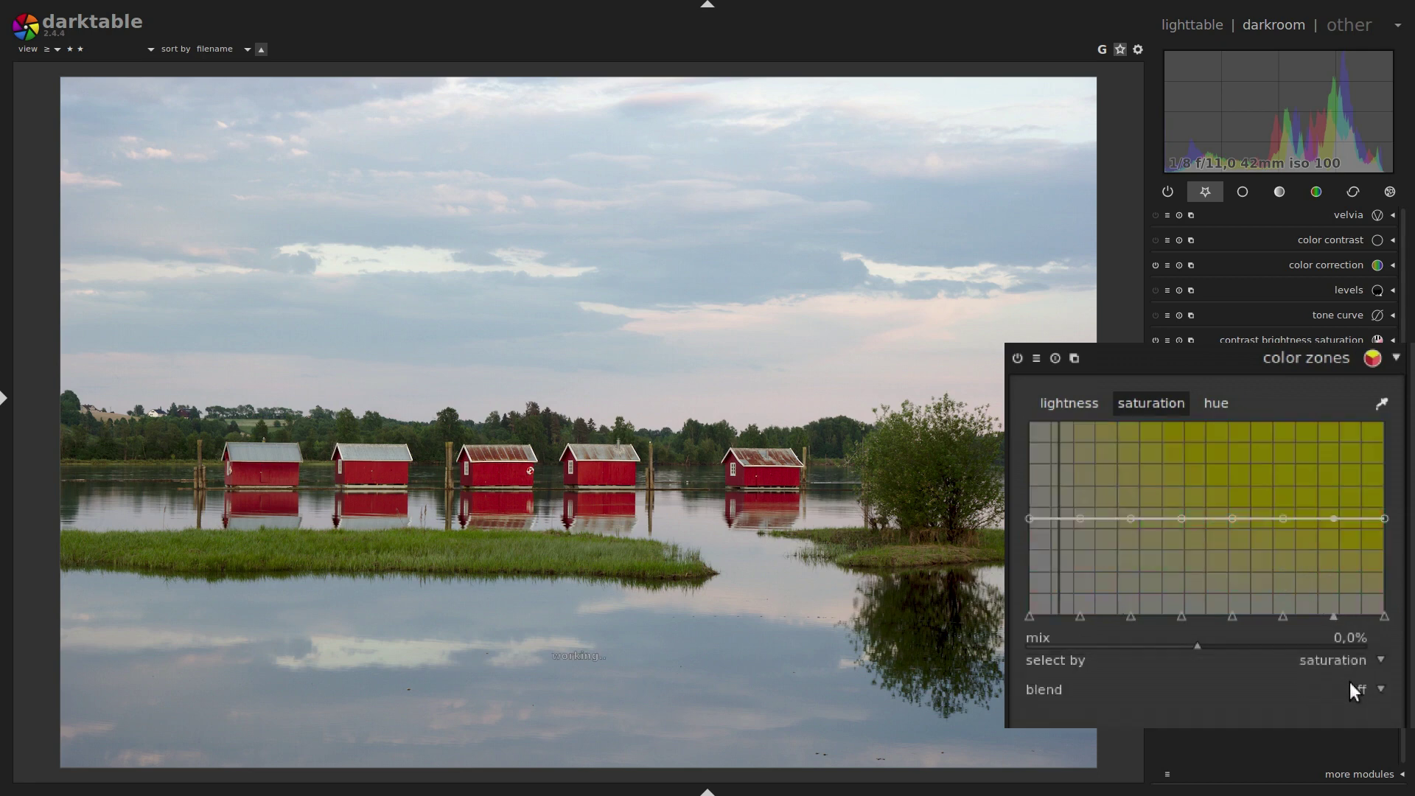
left_click(1350, 660)
left_click(1352, 681)
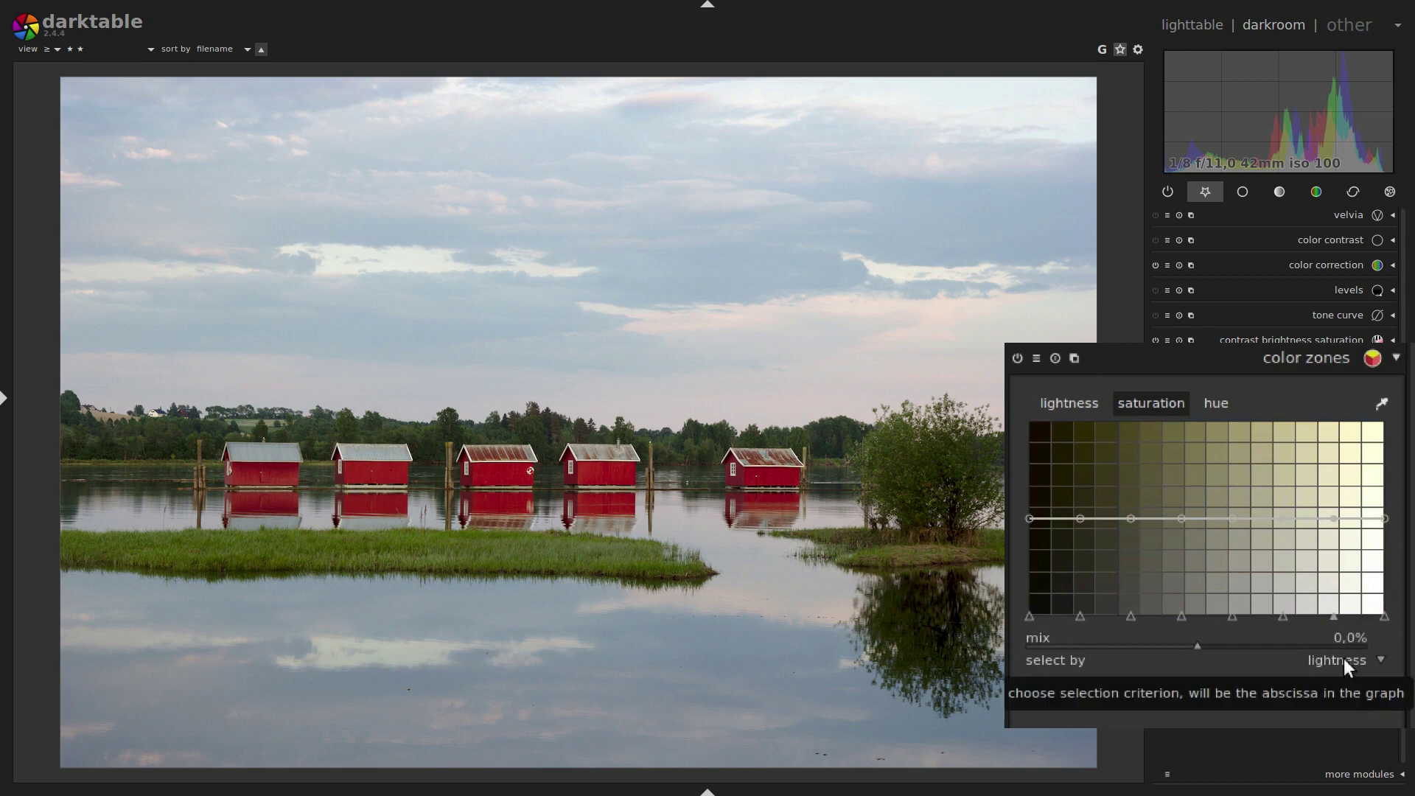
left_click(1343, 661)
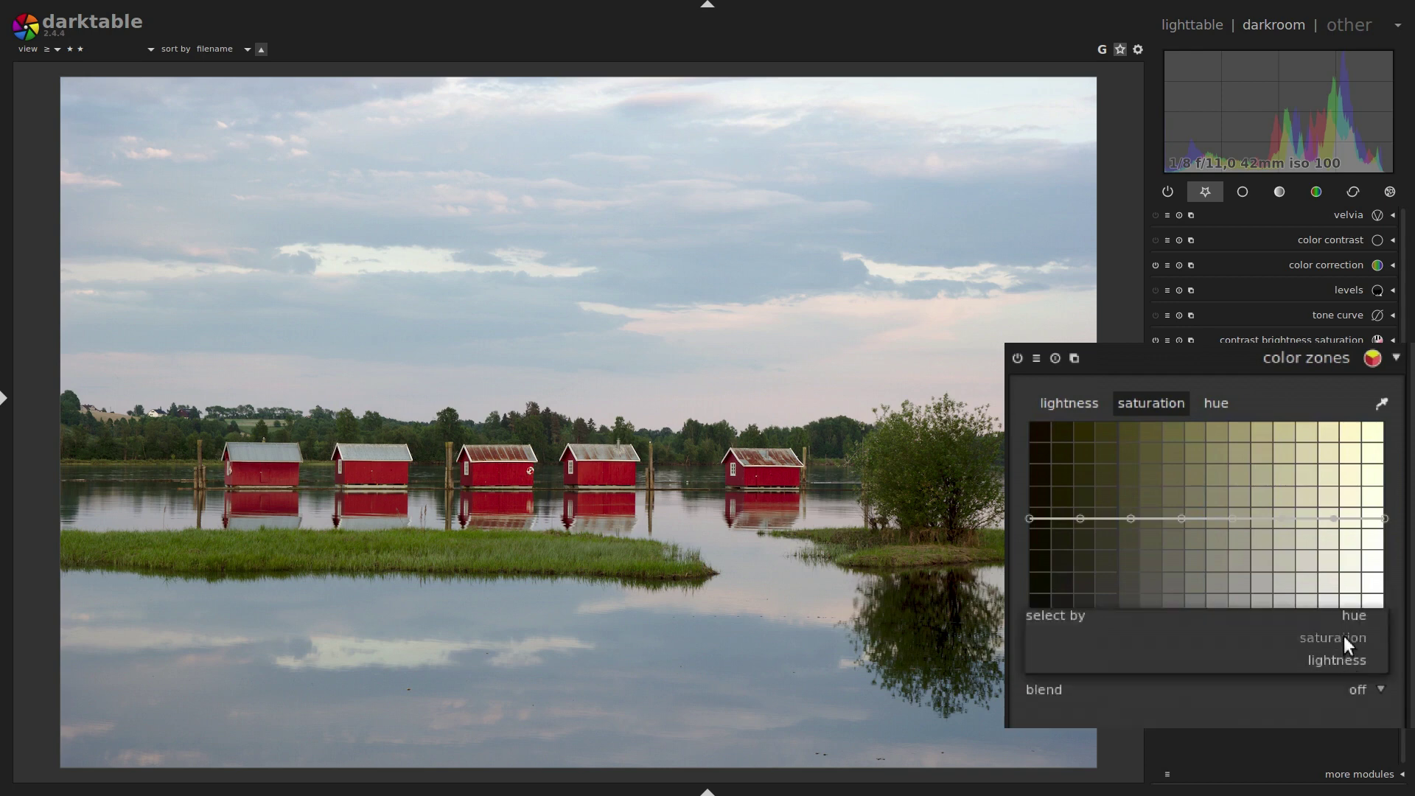
left_click(1343, 638)
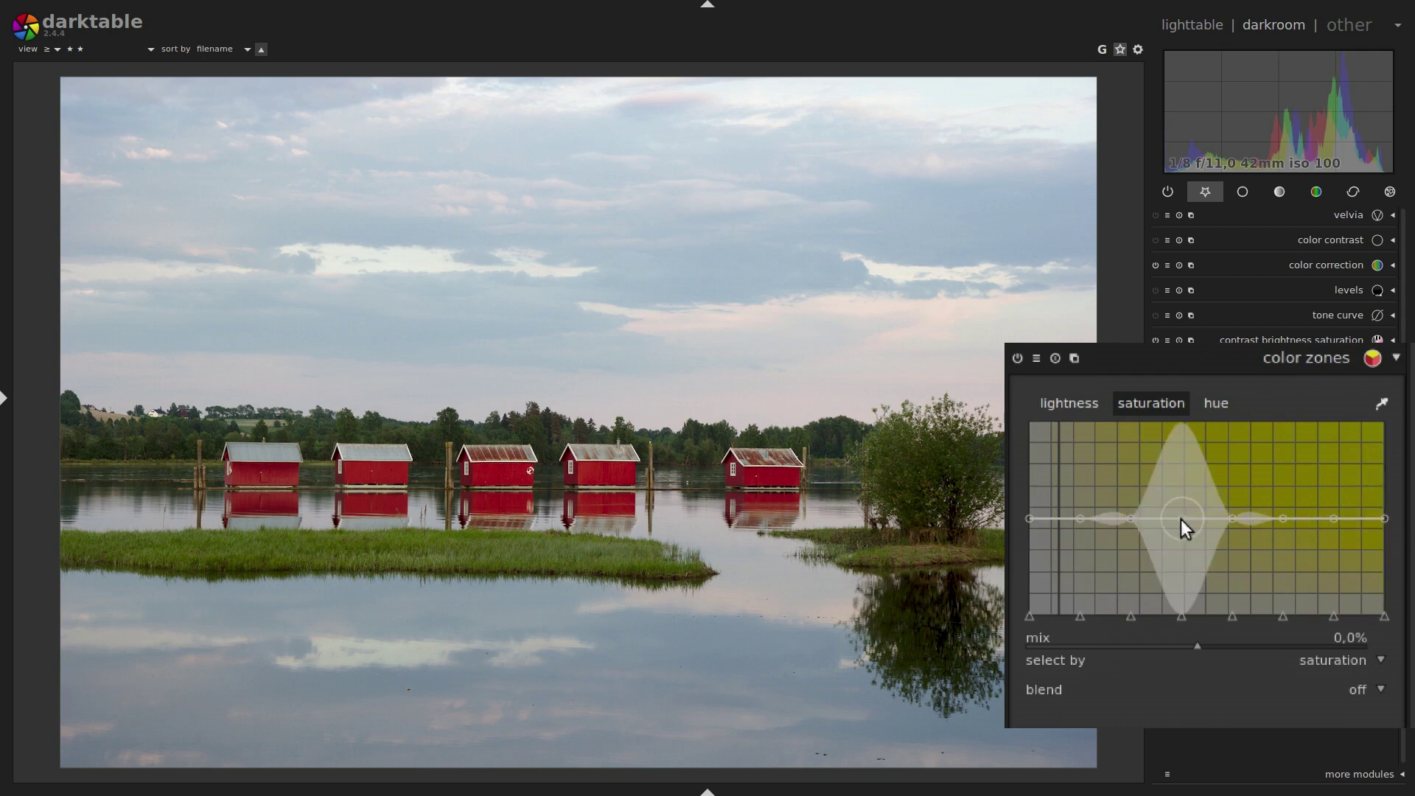
Shape the curve to boost the least saturated colours, tapering to neutral.
left_click_drag(1183, 463, 1182, 452)
left_click_drag(1182, 453, 1183, 594)
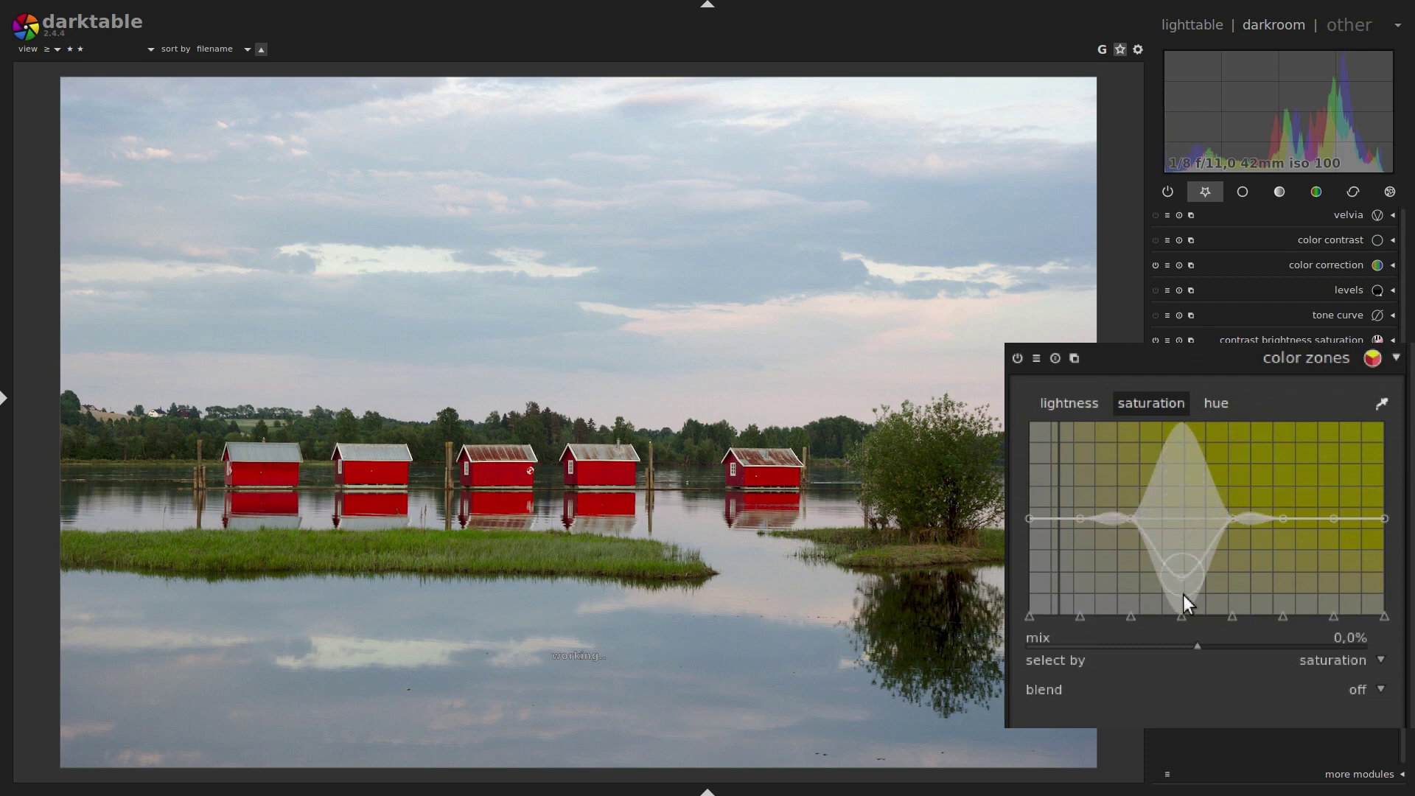
double_click(1185, 525)
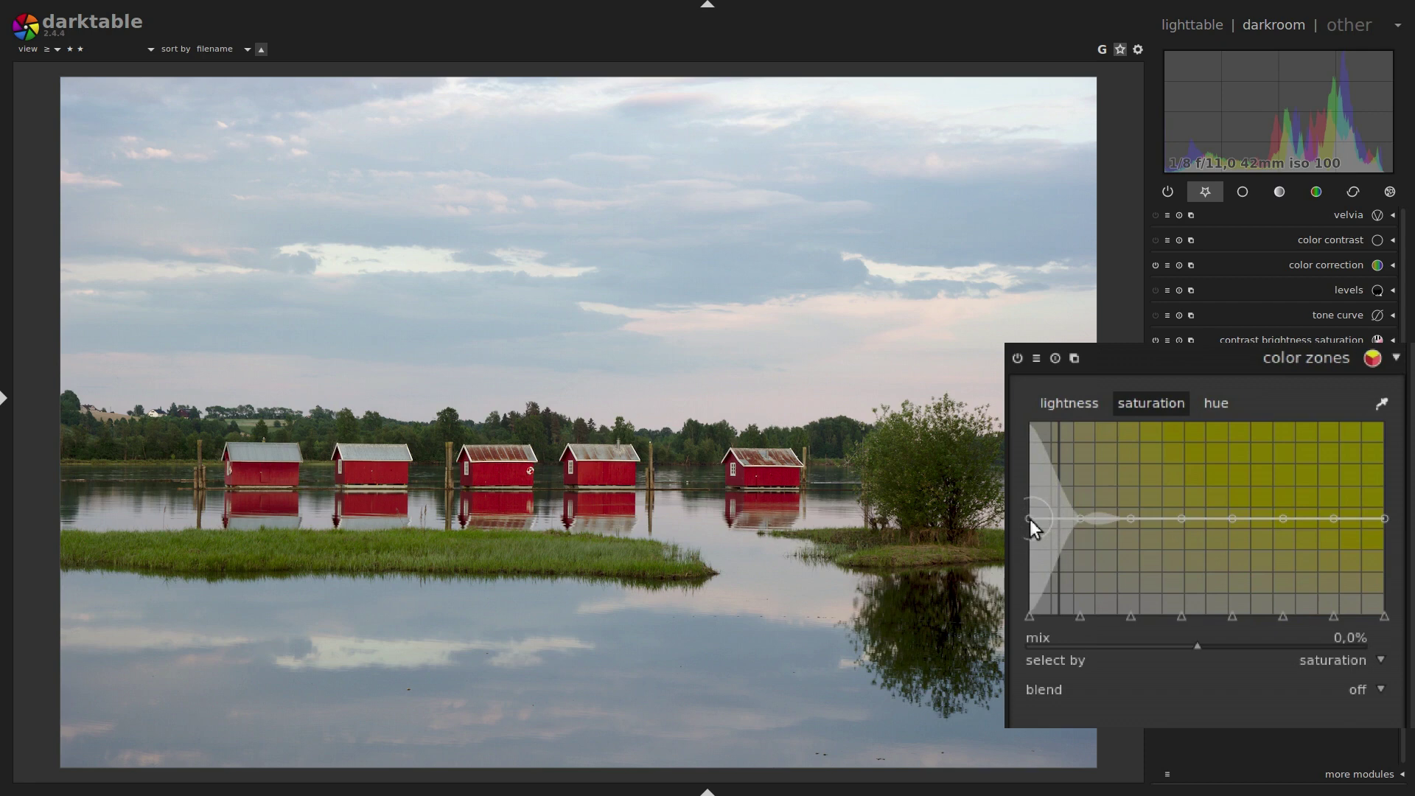
left_click_drag(1032, 526, 1029, 466)
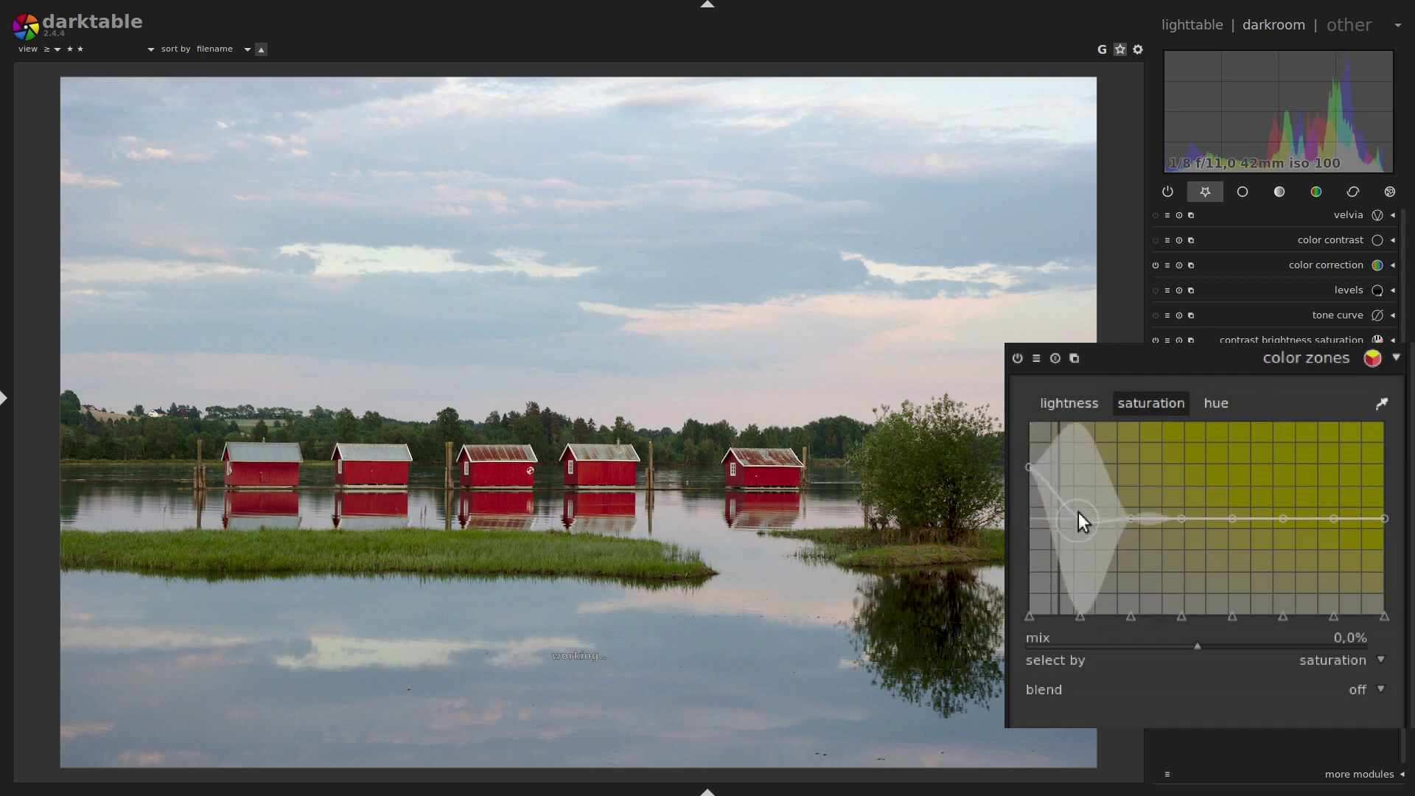
left_click_drag(1080, 507, 1131, 515)
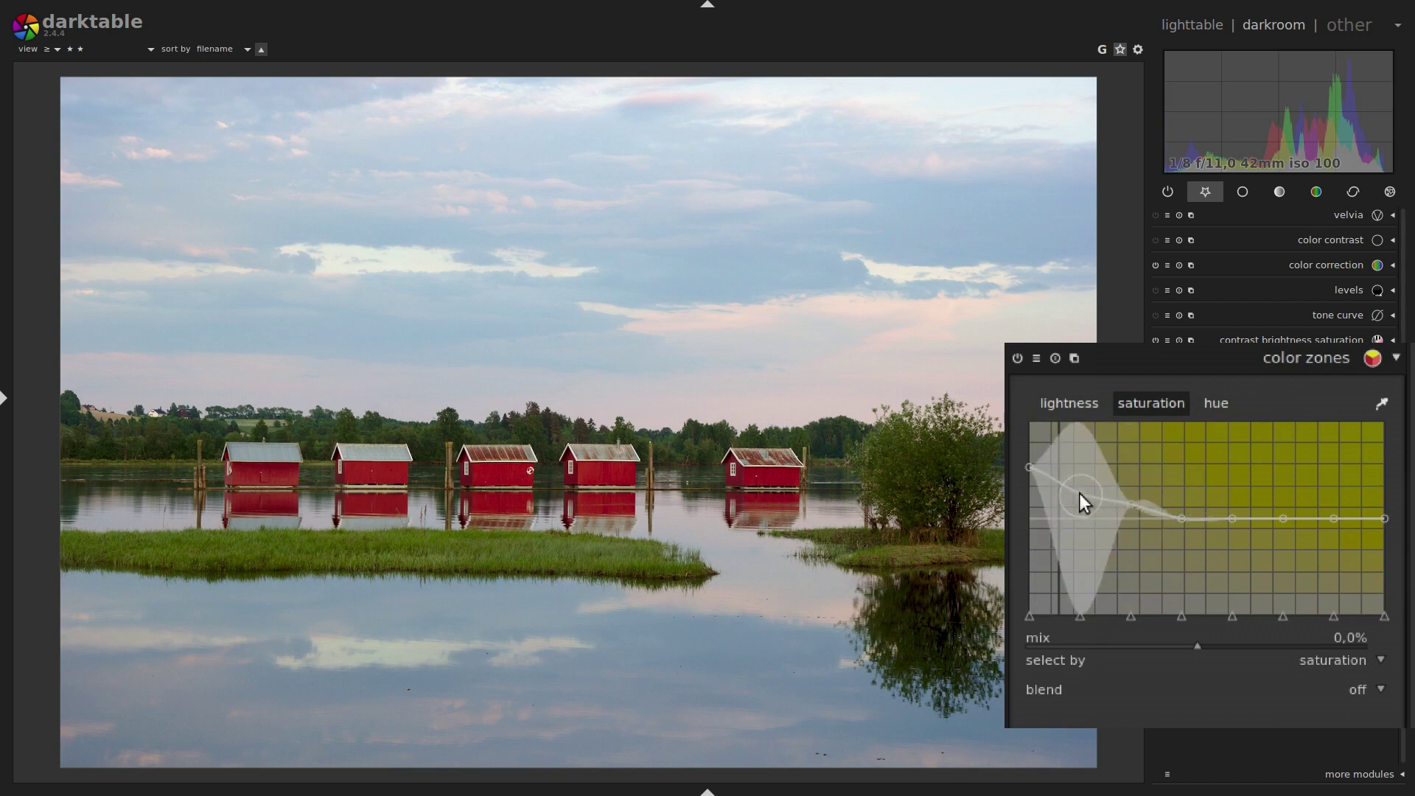
left_click_drag(1182, 522, 1184, 514)
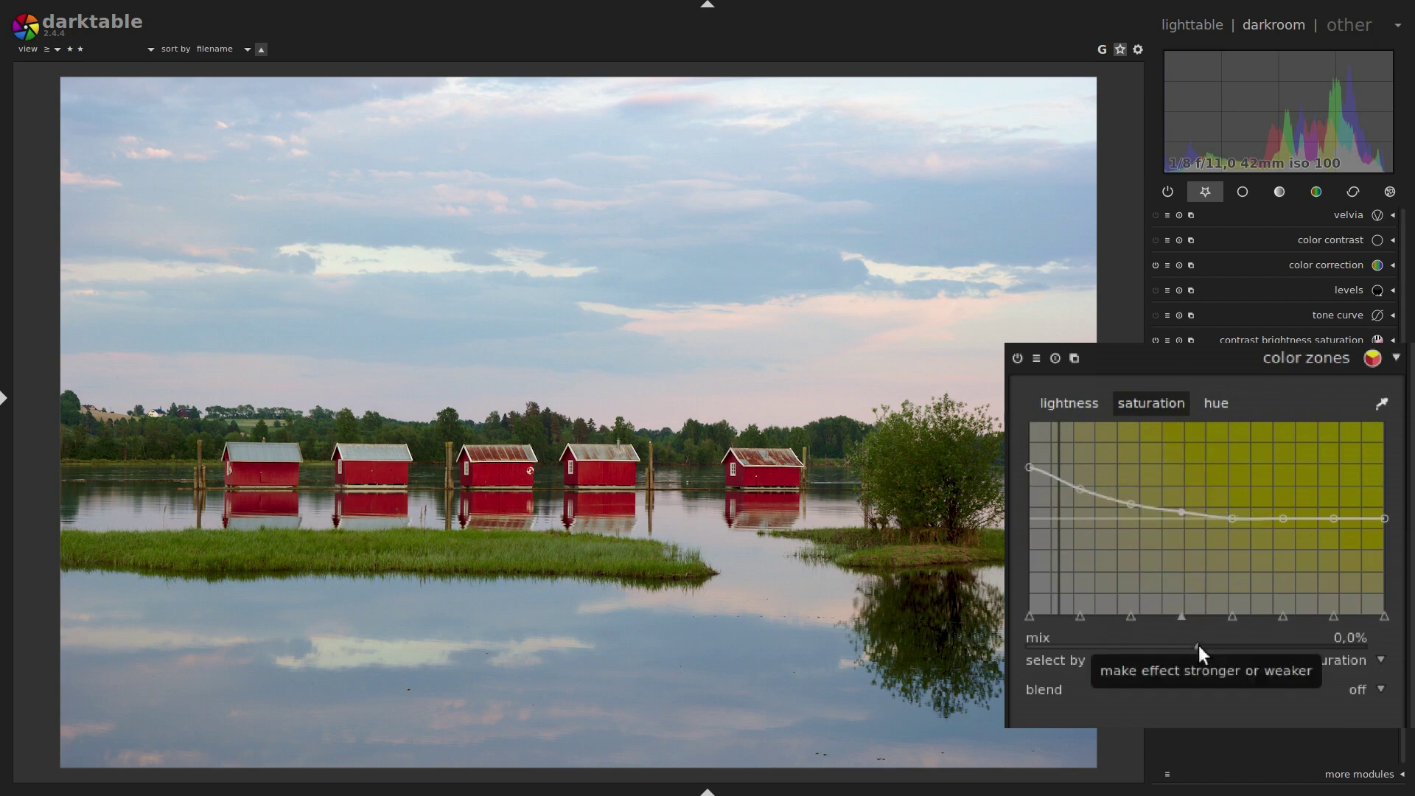
Set the color zones mix slider to 69.6%.
mouse_move(1196, 645)
left_mouse_down()
mouse_move(1312, 651)
mouse_move(1026, 654)
left_mouse_up()
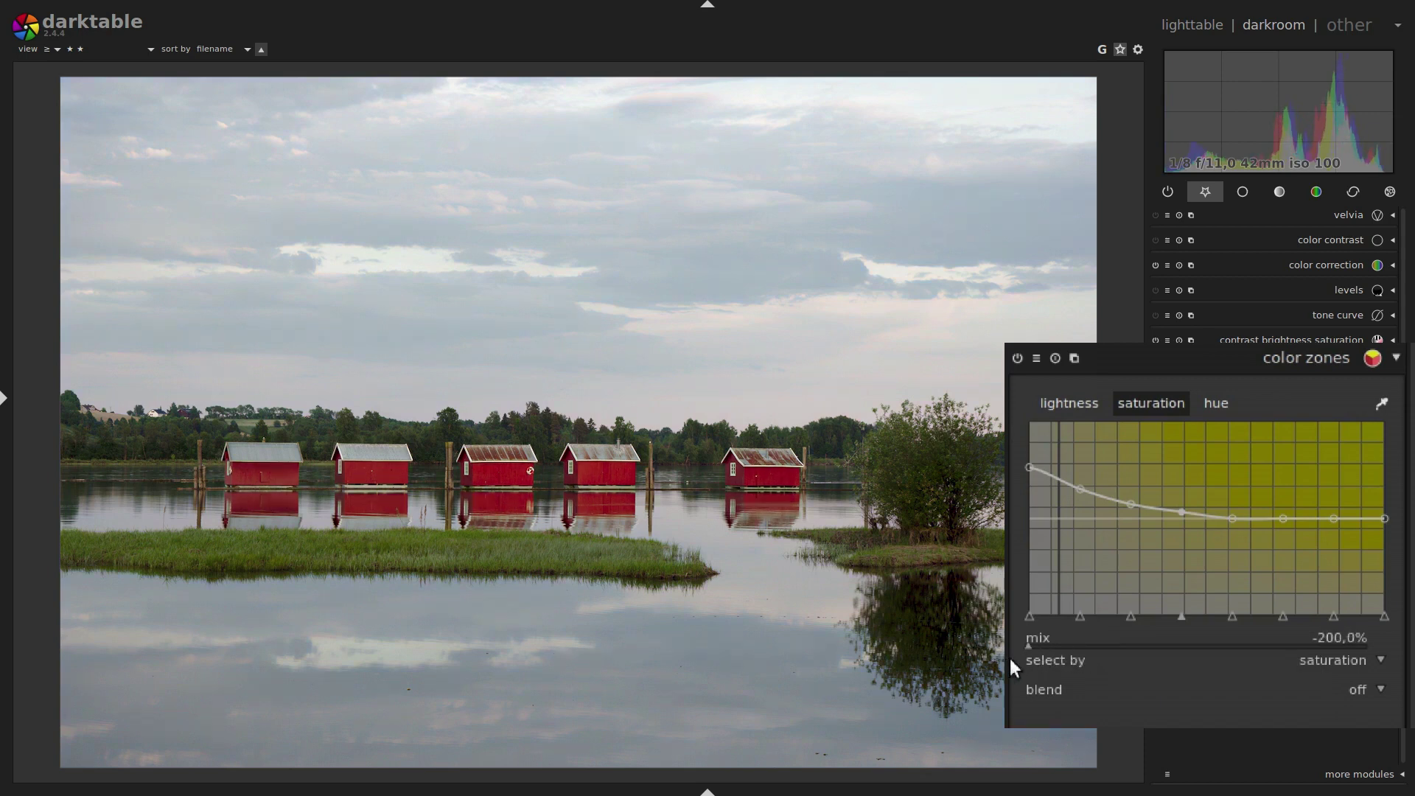
mouse_move(1027, 652)
left_mouse_down()
mouse_move(1314, 656)
mouse_move(1280, 665)
left_mouse_up()
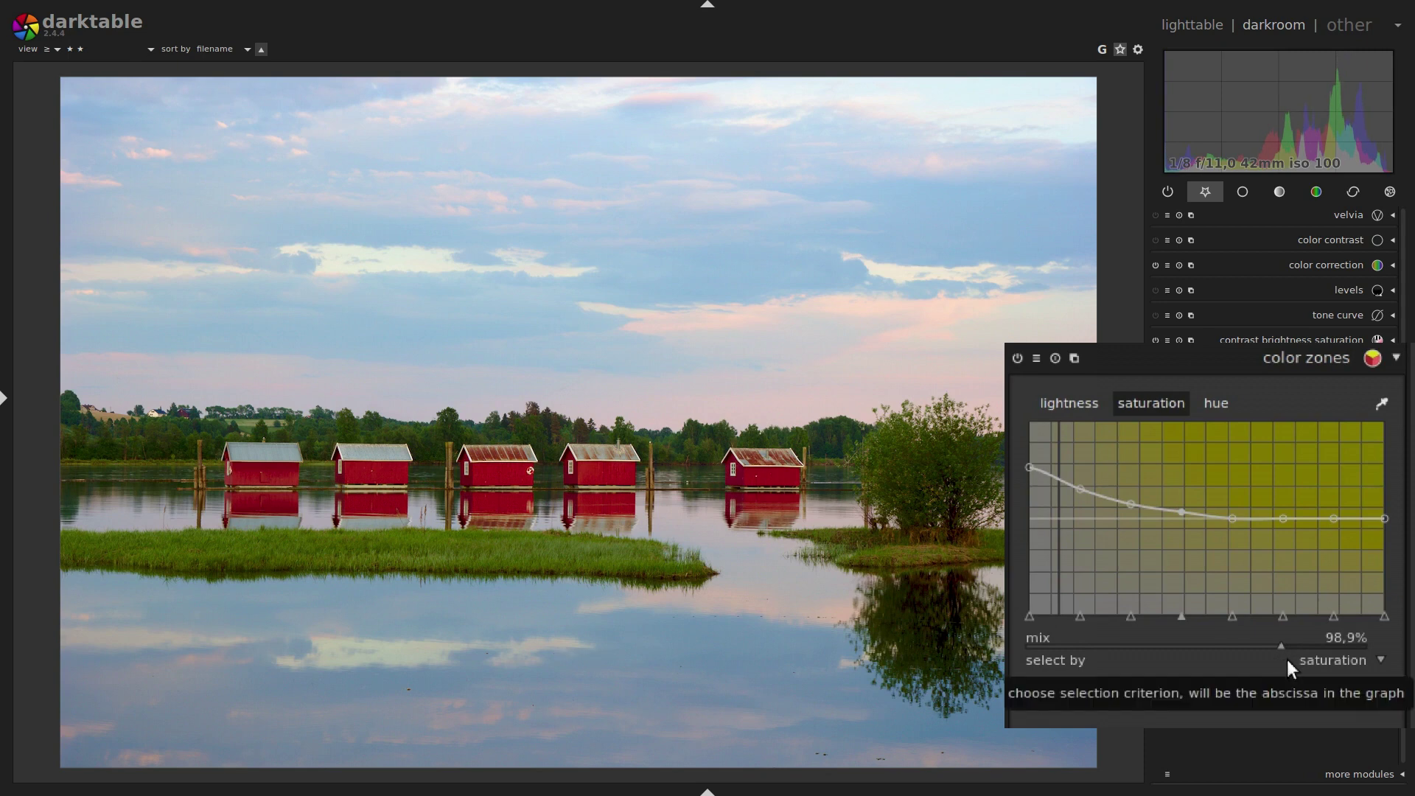
left_click_drag(1277, 652, 1256, 649)
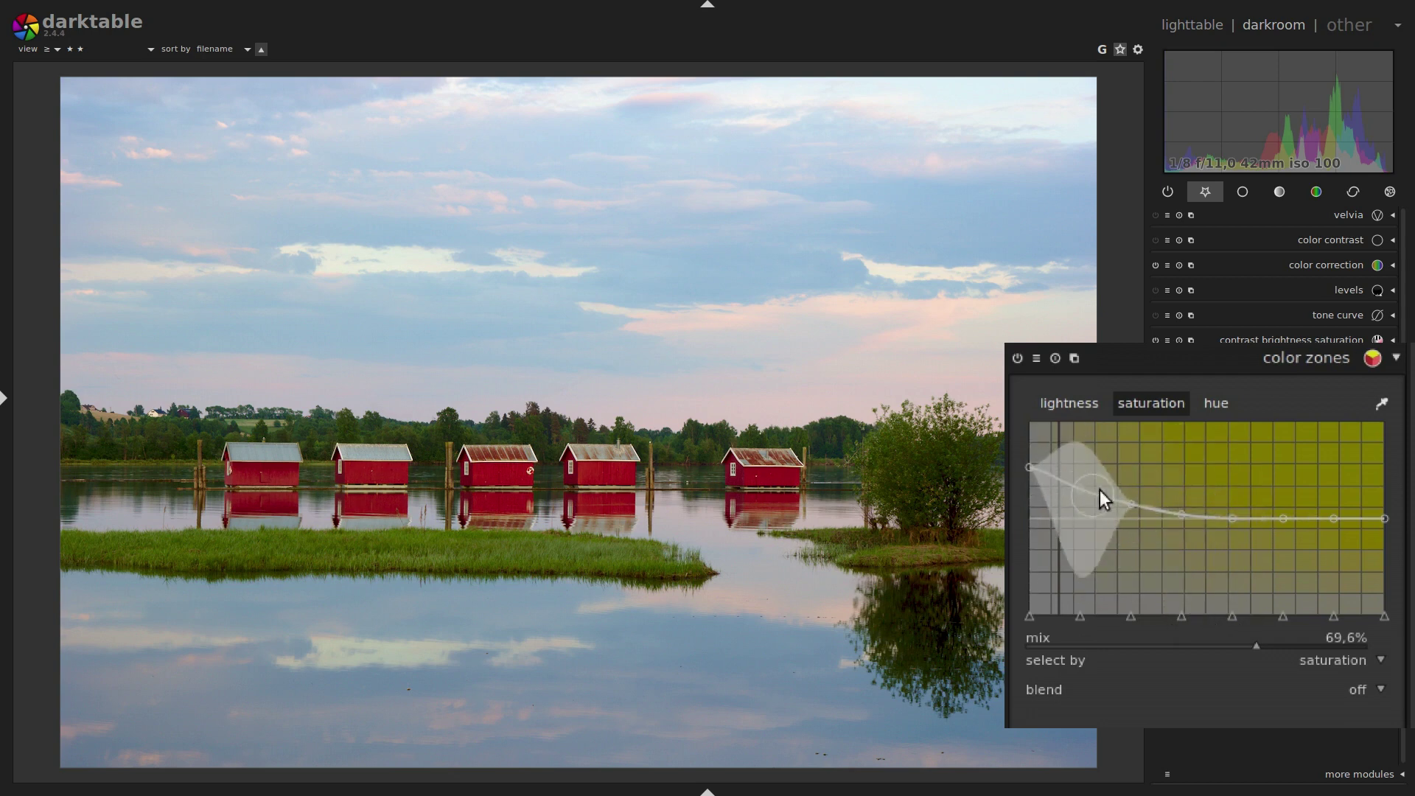
Resize the influence area over the graph, then reset color zones to defaults.
scroll(1245, 526, "up", 1)
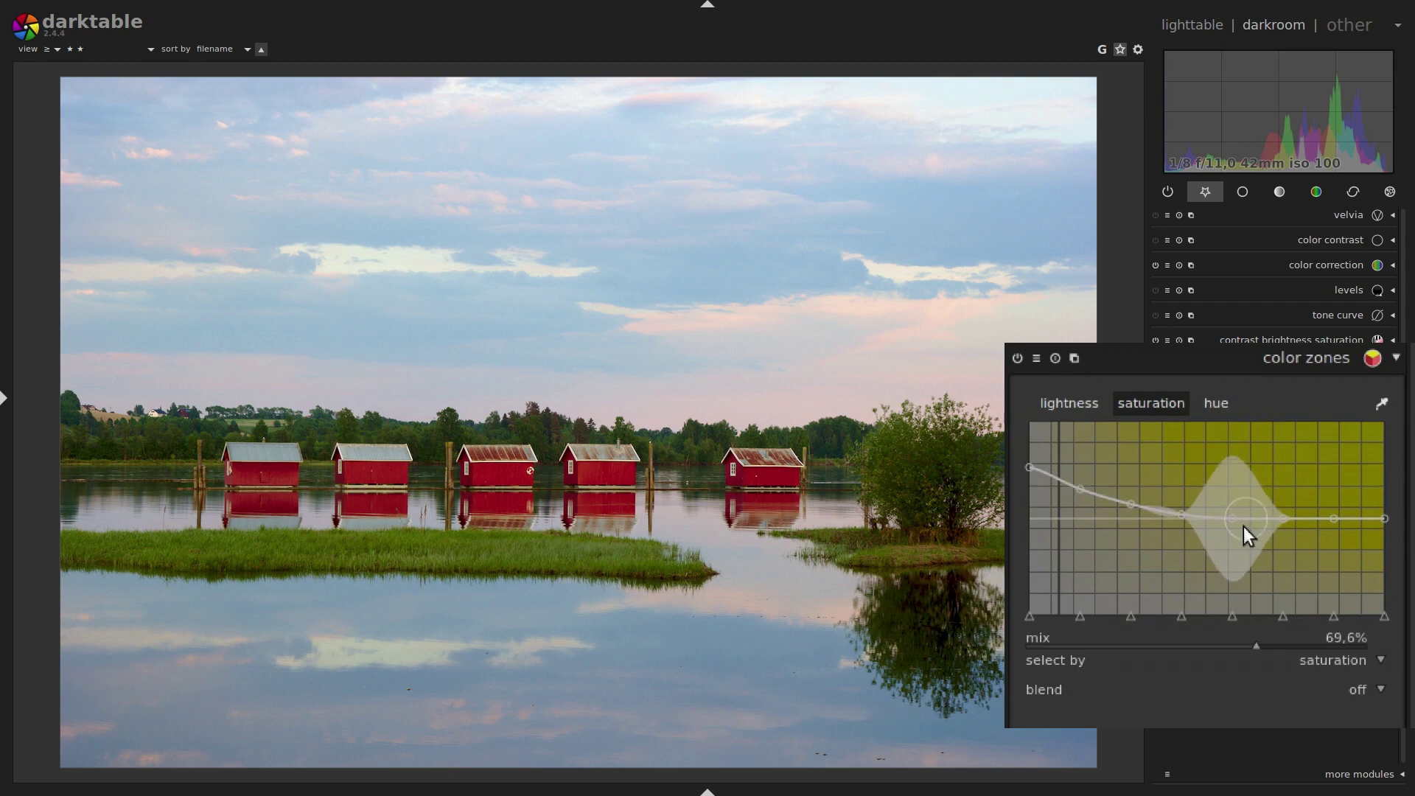
scroll(1198, 516, "down", 3)
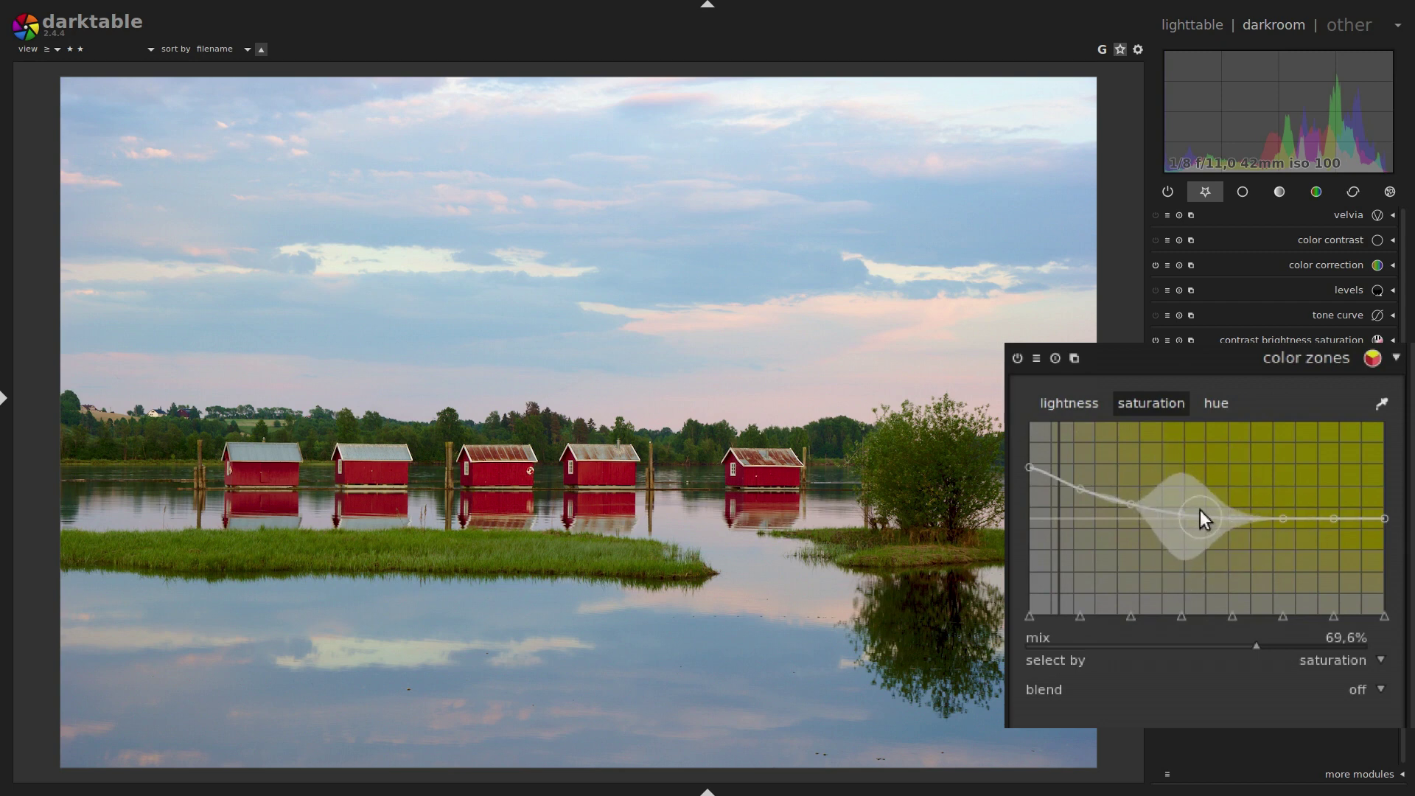
scroll(1201, 511, "up", 4)
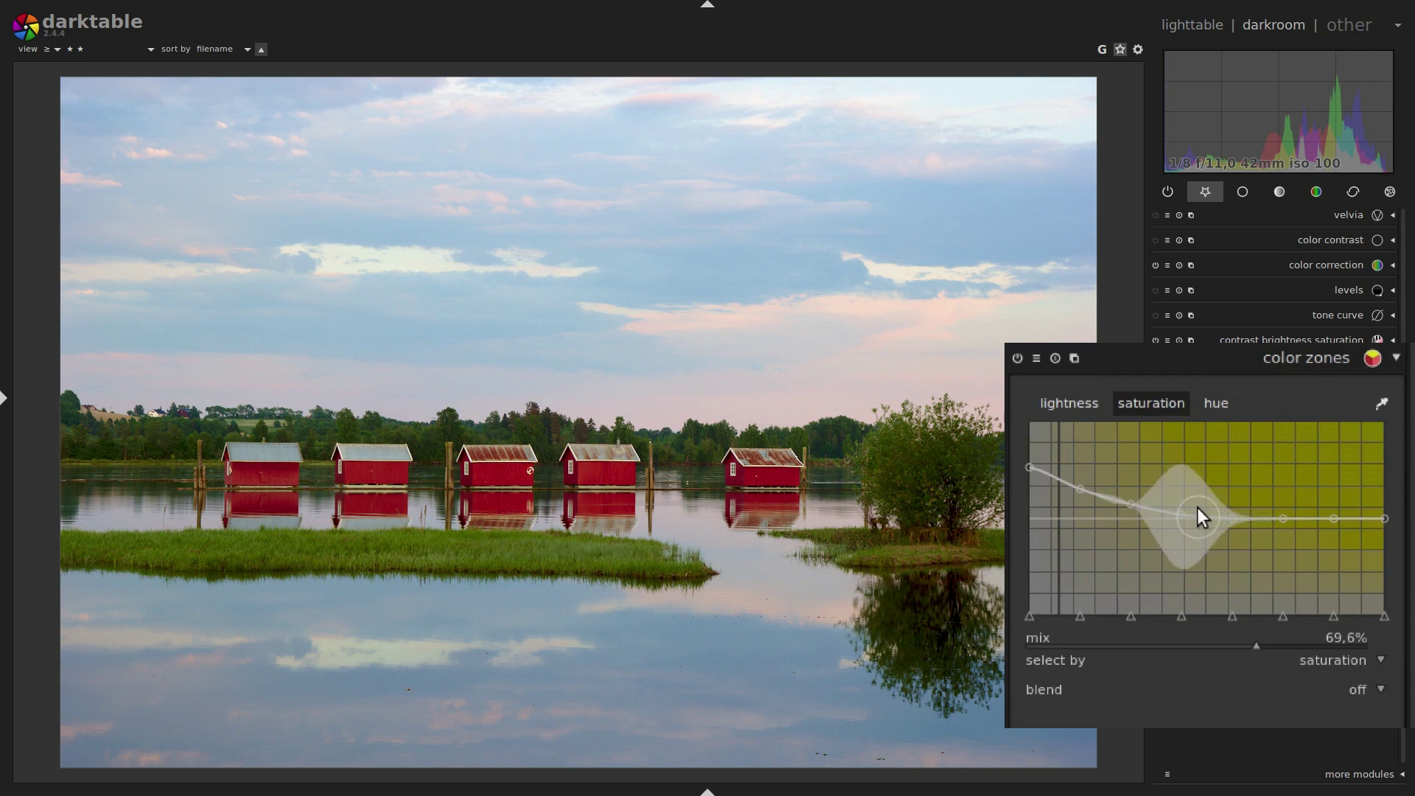
scroll(1198, 508, "up", 2)
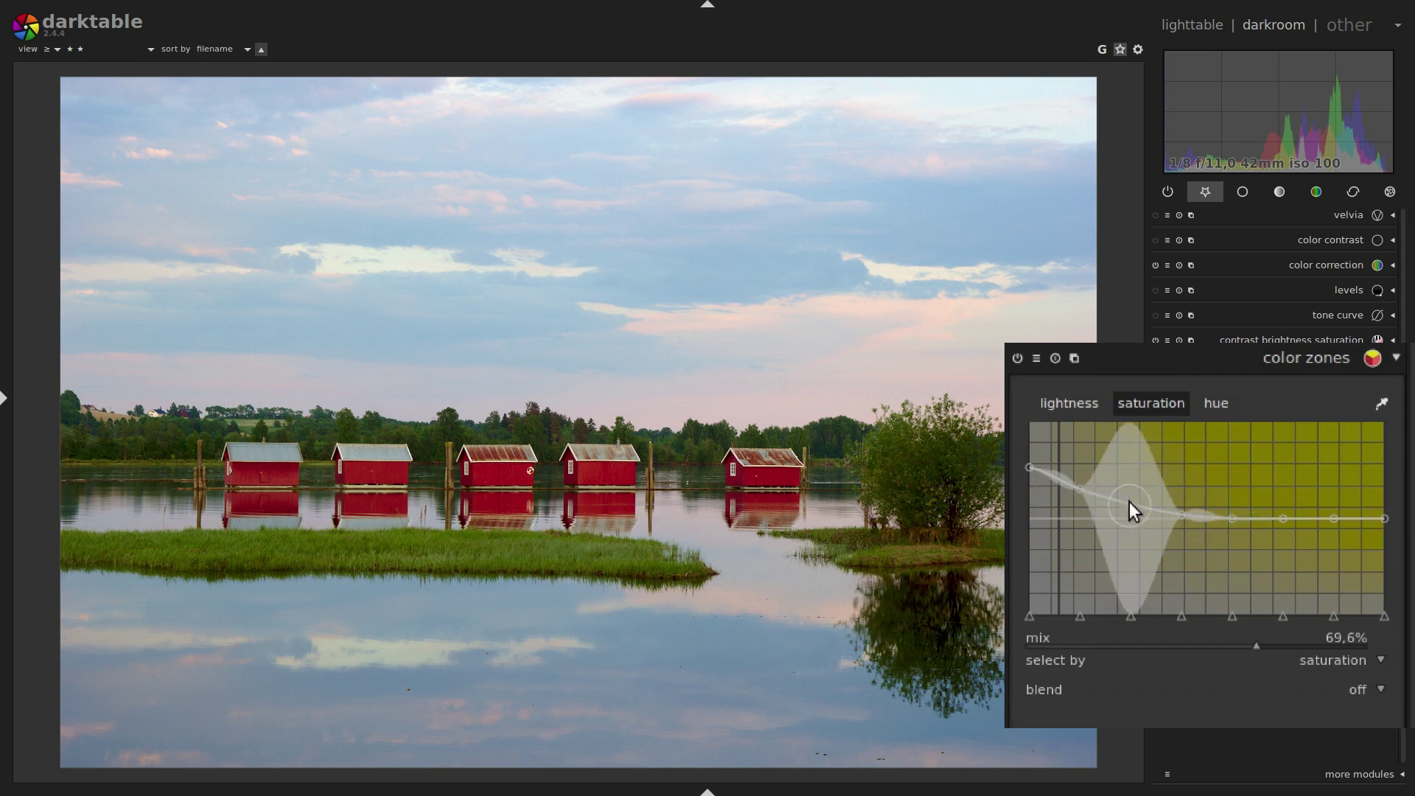
left_click(1055, 359)
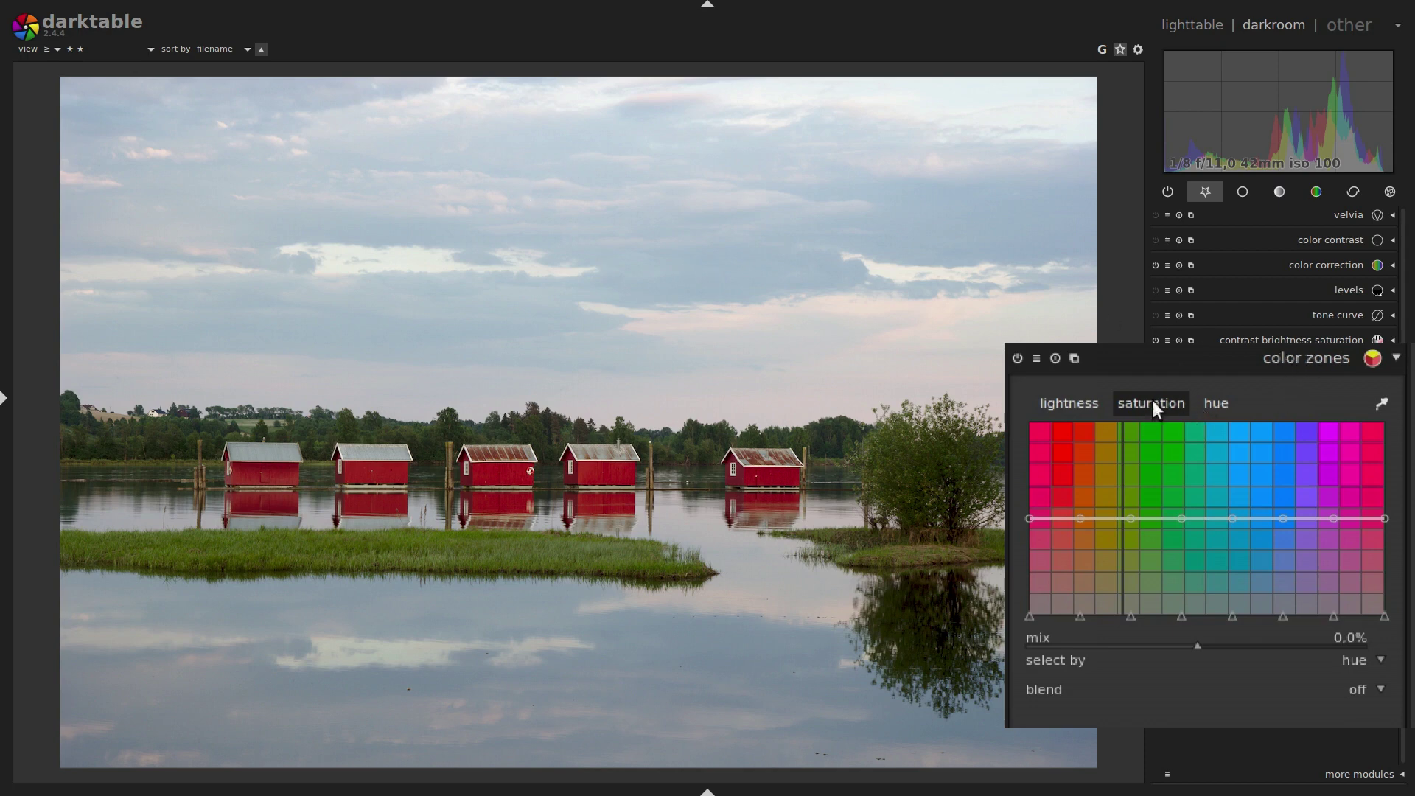
Change the color zones 'select by' option from hue to lightness.
left_click(1353, 660)
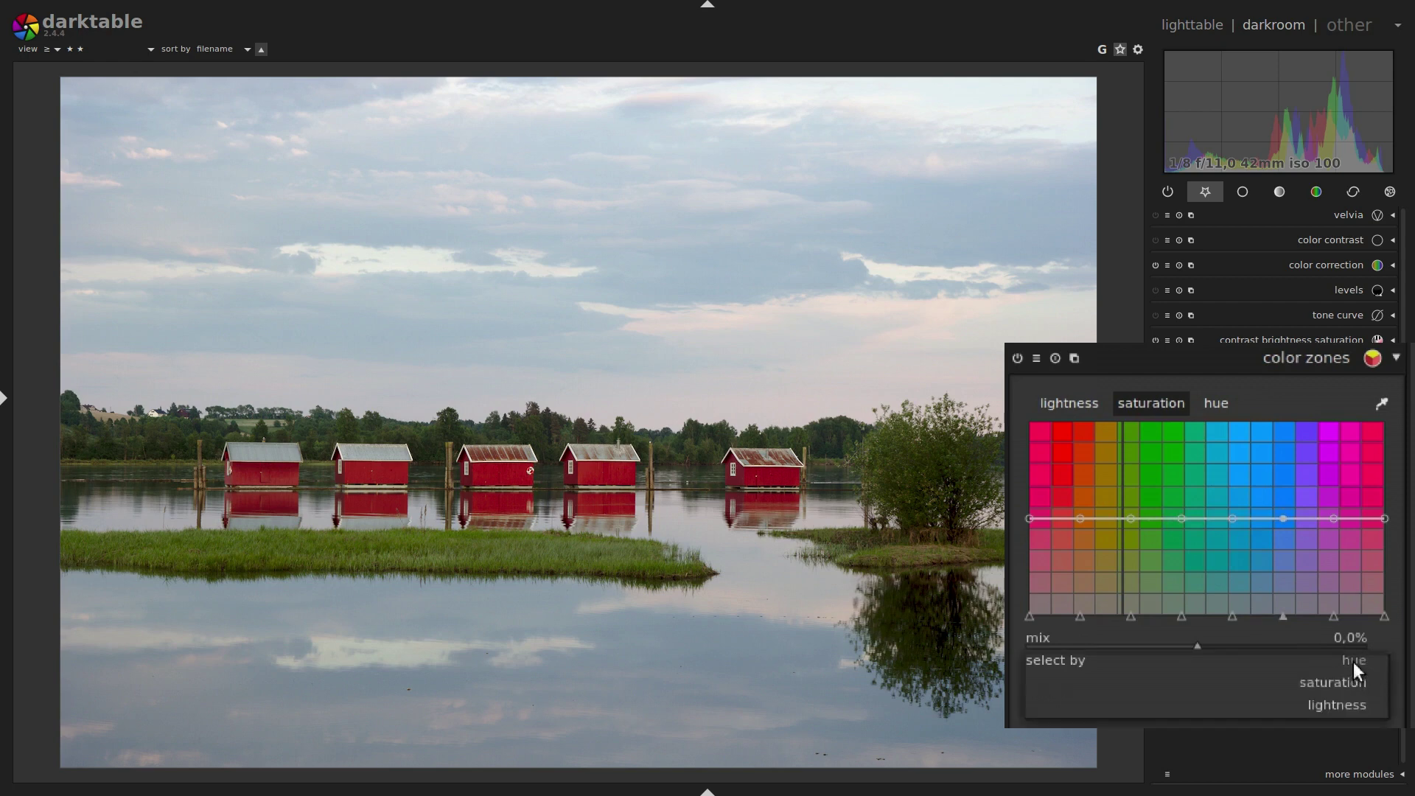
left_click(1353, 661)
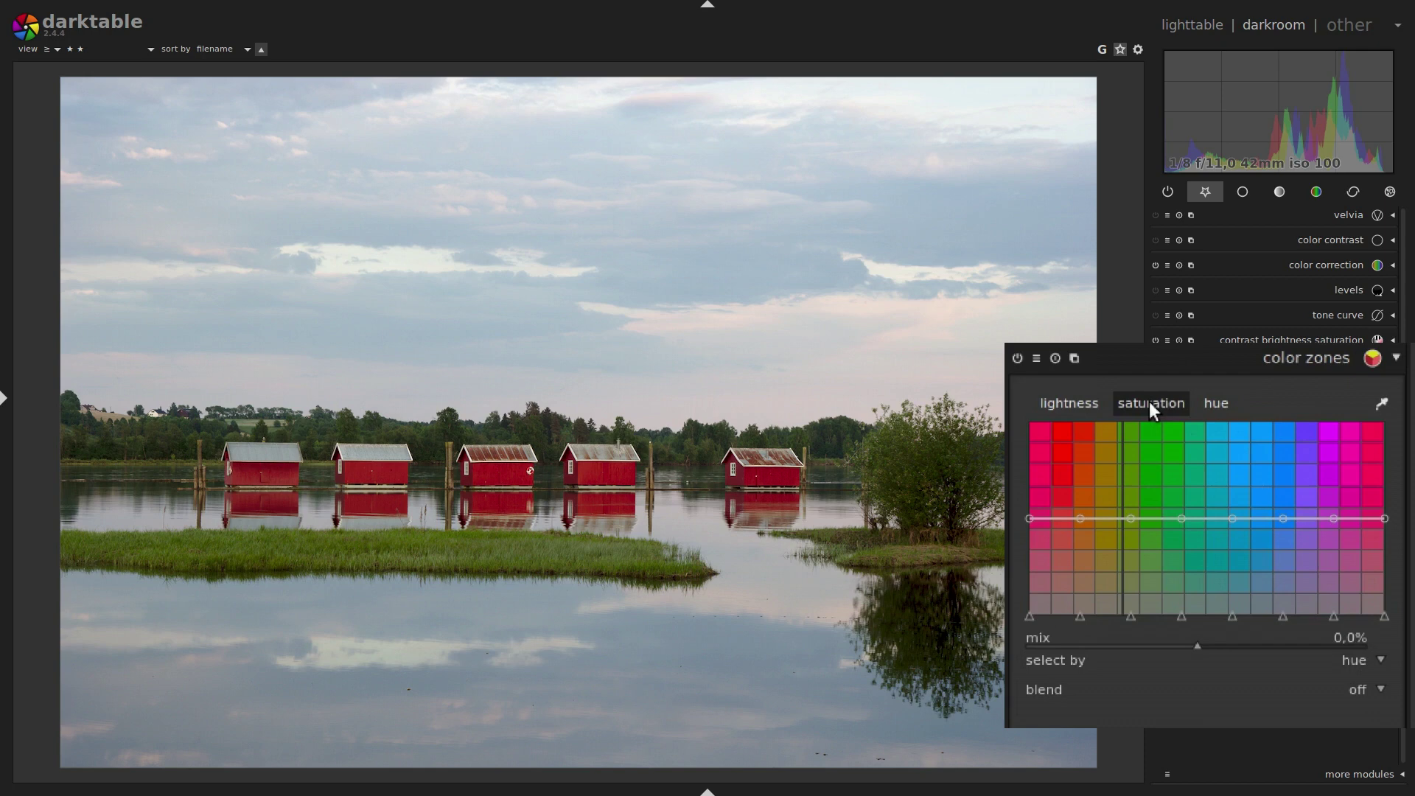
left_click(1355, 661)
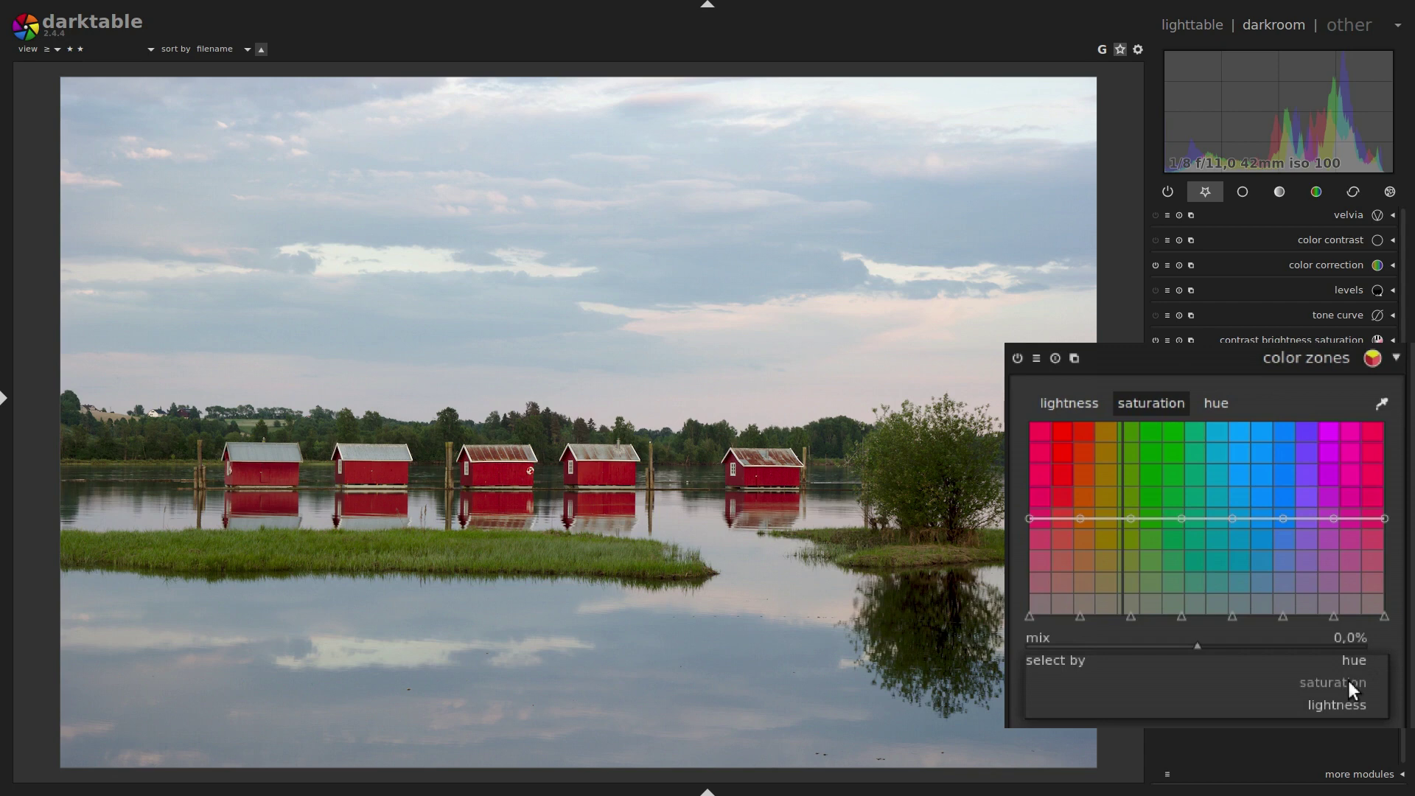
left_click(1347, 704)
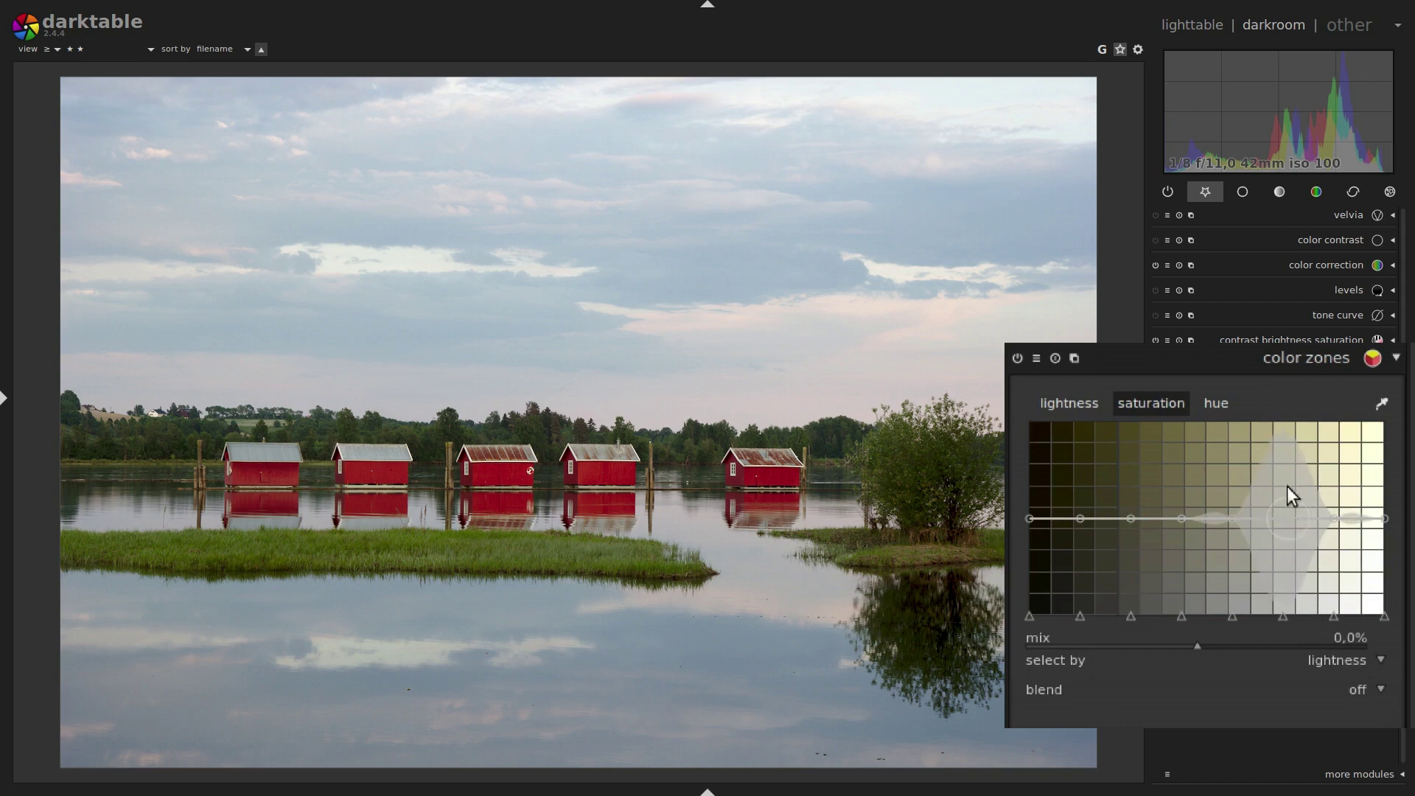
Raise the color zones saturation curve in the brightest tones so the sky turns bluer and pinker.
scroll(1297, 515, "down", 2)
scroll(1285, 523, "up", 2)
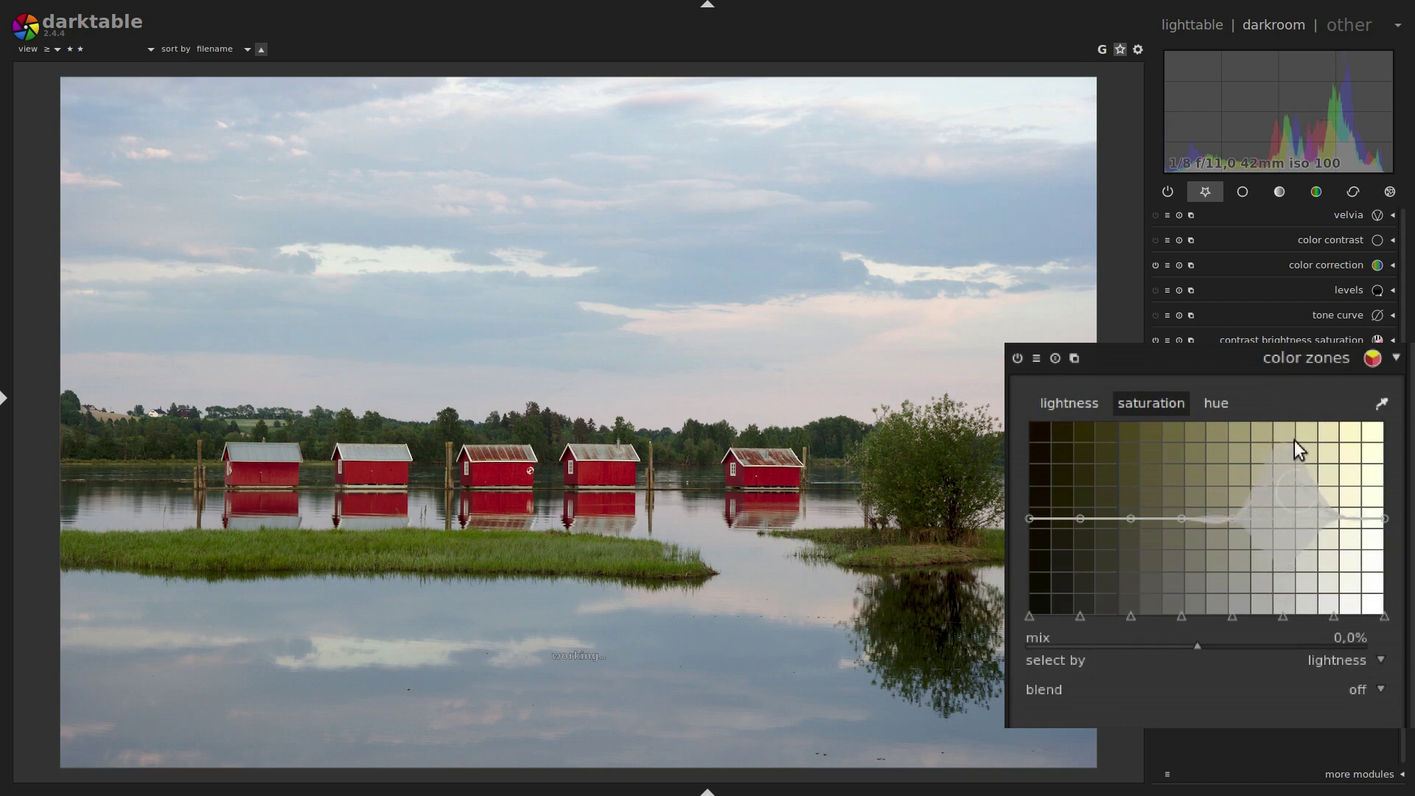
mouse_move(1295, 440)
left_mouse_down()
mouse_move(1296, 421)
mouse_move(1323, 506)
mouse_move(1320, 441)
left_mouse_up()
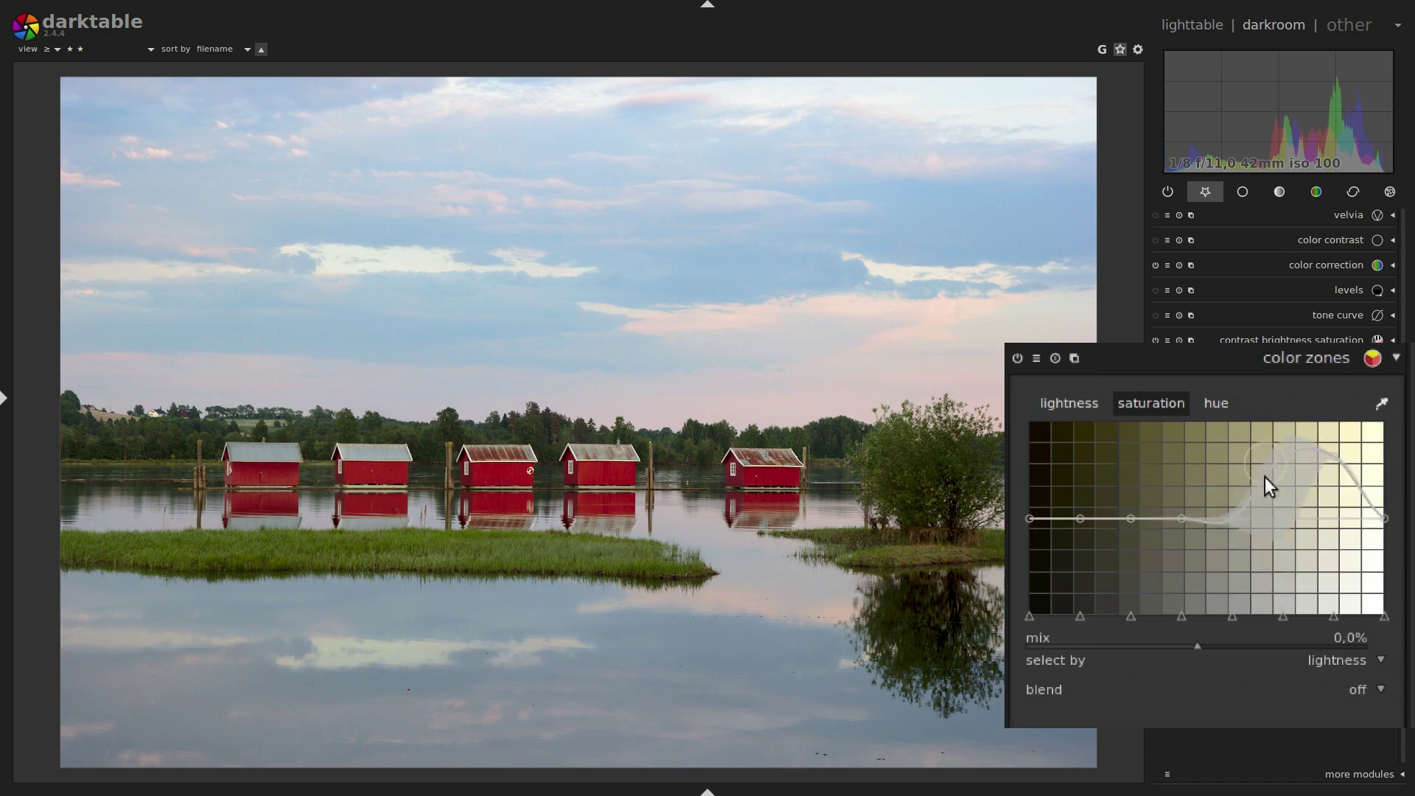
mouse_move(1271, 471)
left_mouse_down()
mouse_move(1275, 490)
mouse_move(1281, 480)
left_mouse_up()
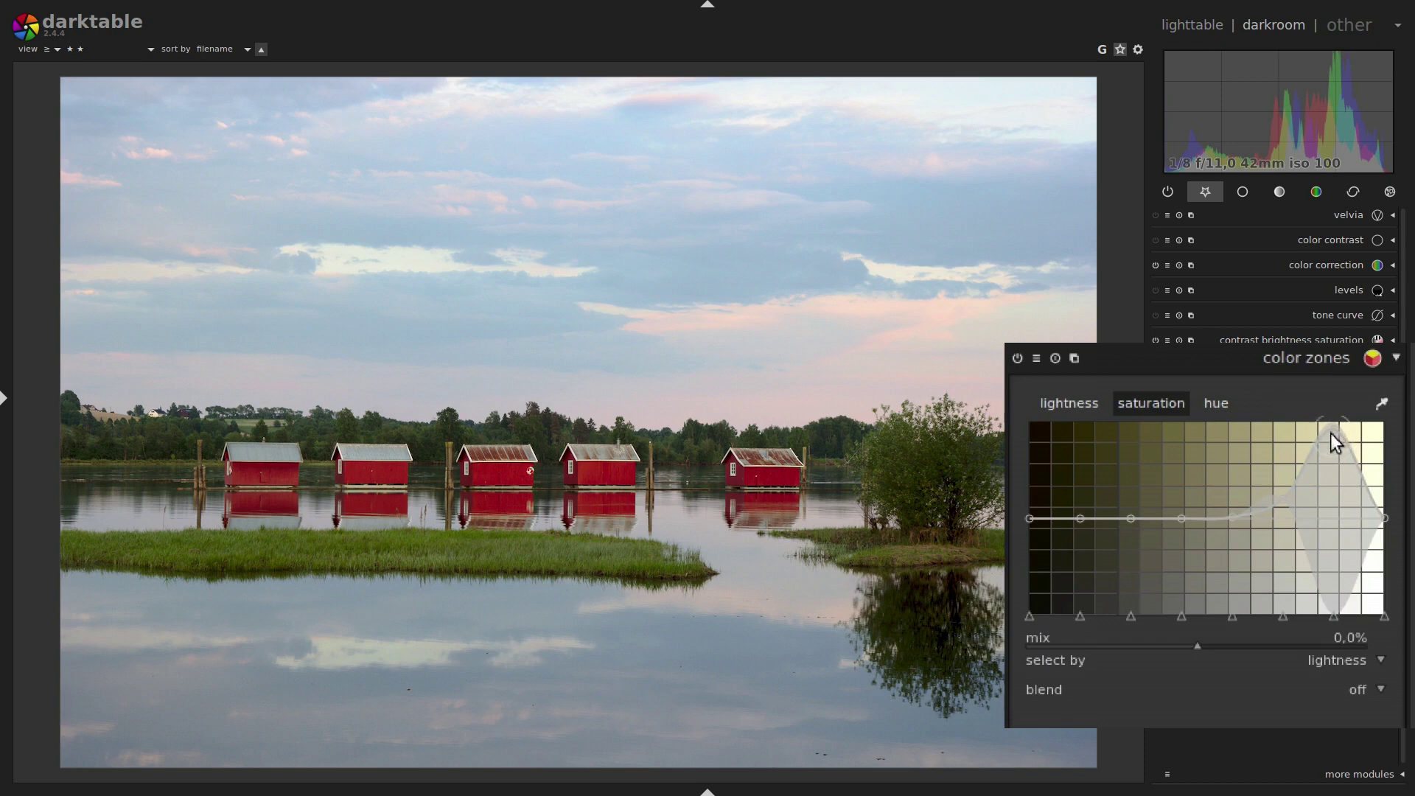
left_click(1068, 400)
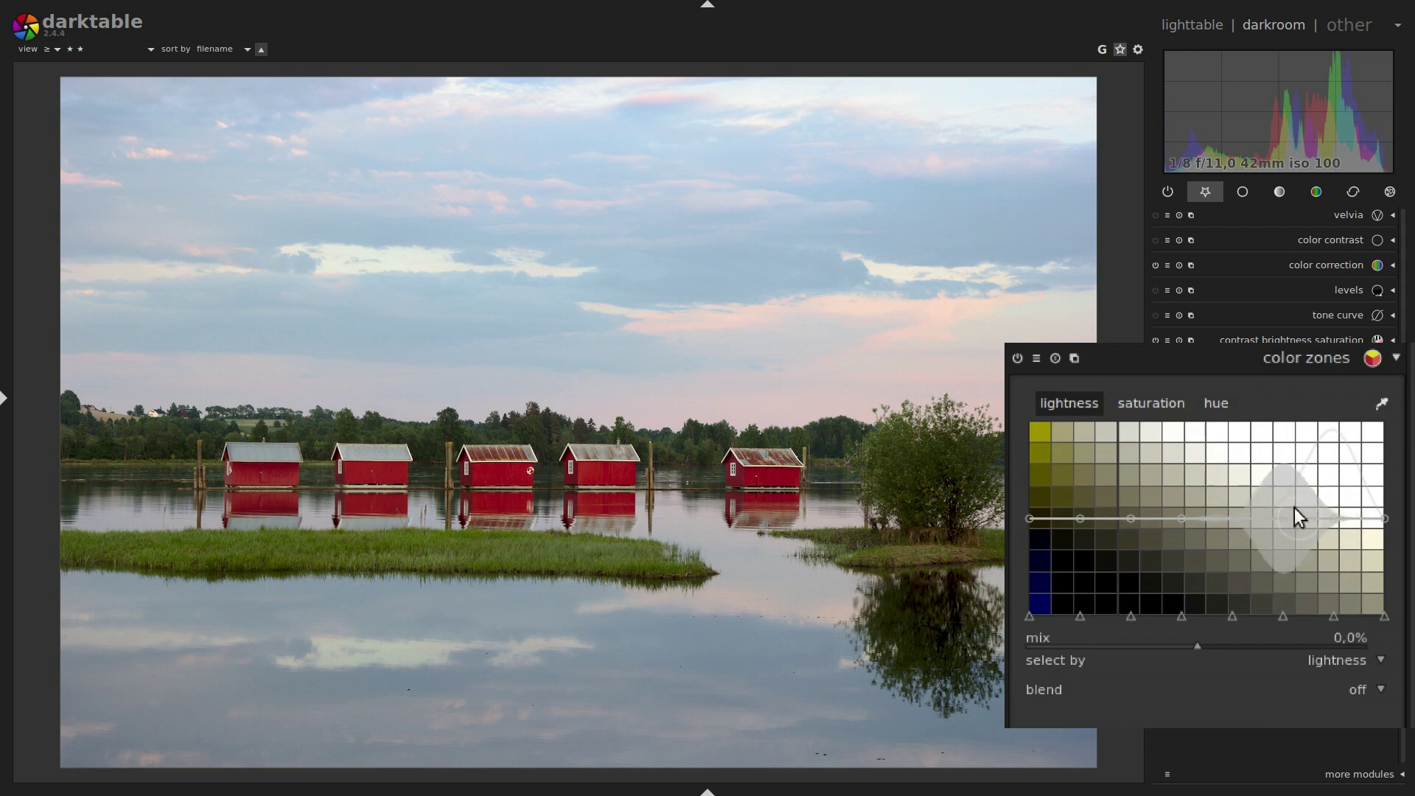
Widen the influence area and pull the lightness curve slightly down near the bright end.
scroll(1290, 516, "down", 5)
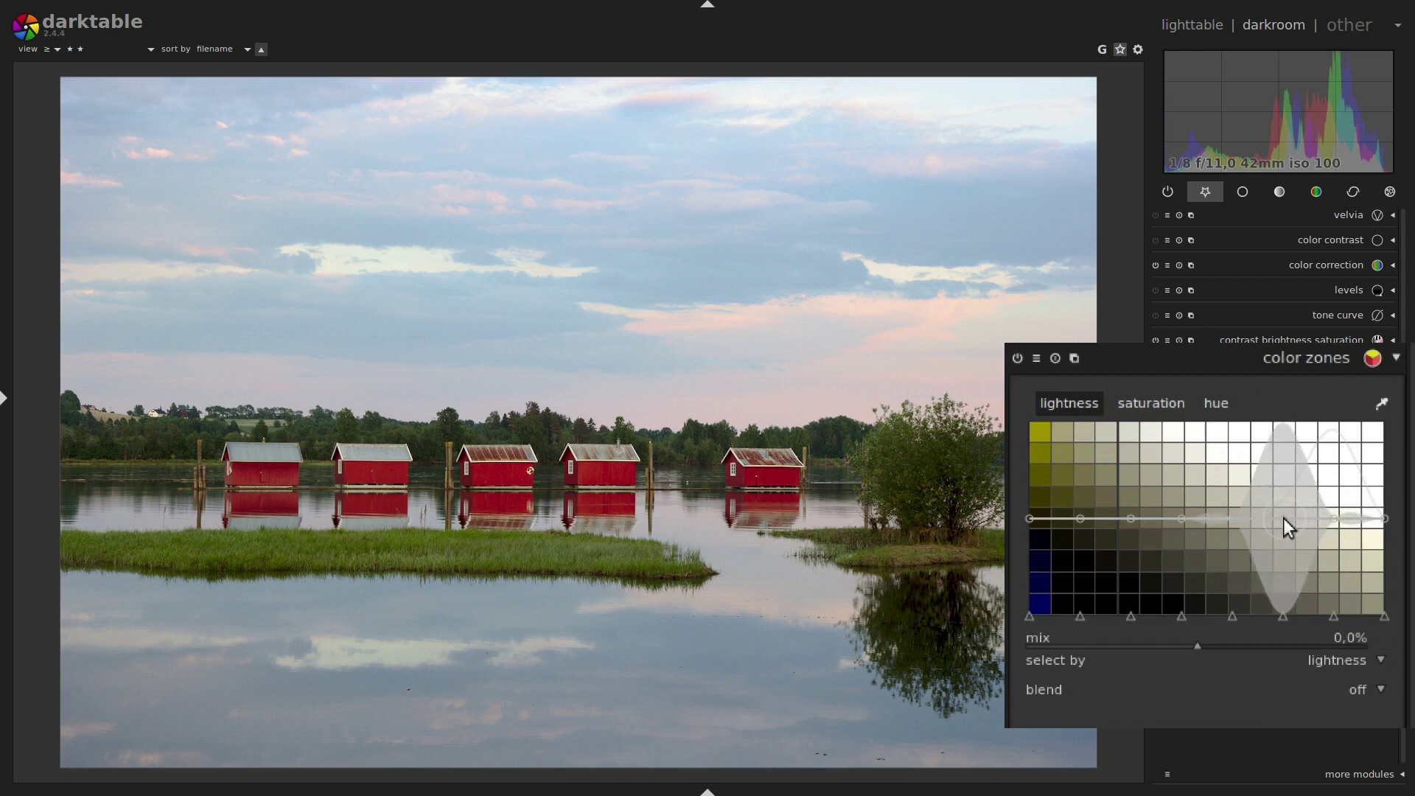
left_click_drag(1283, 524, 1284, 526)
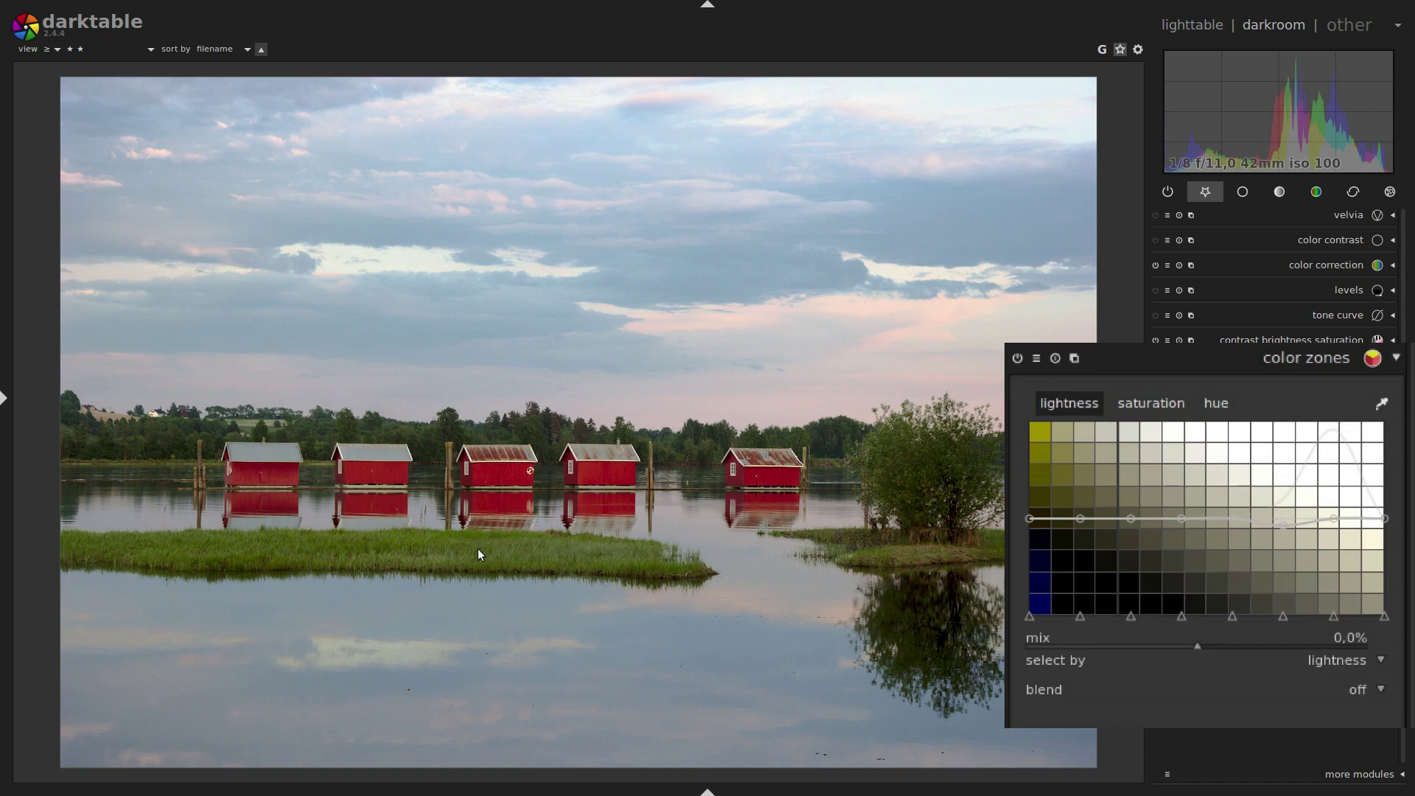
Restrict color zones with a drawn gradient mask placed horizontally across the treeline.
left_click(1357, 689)
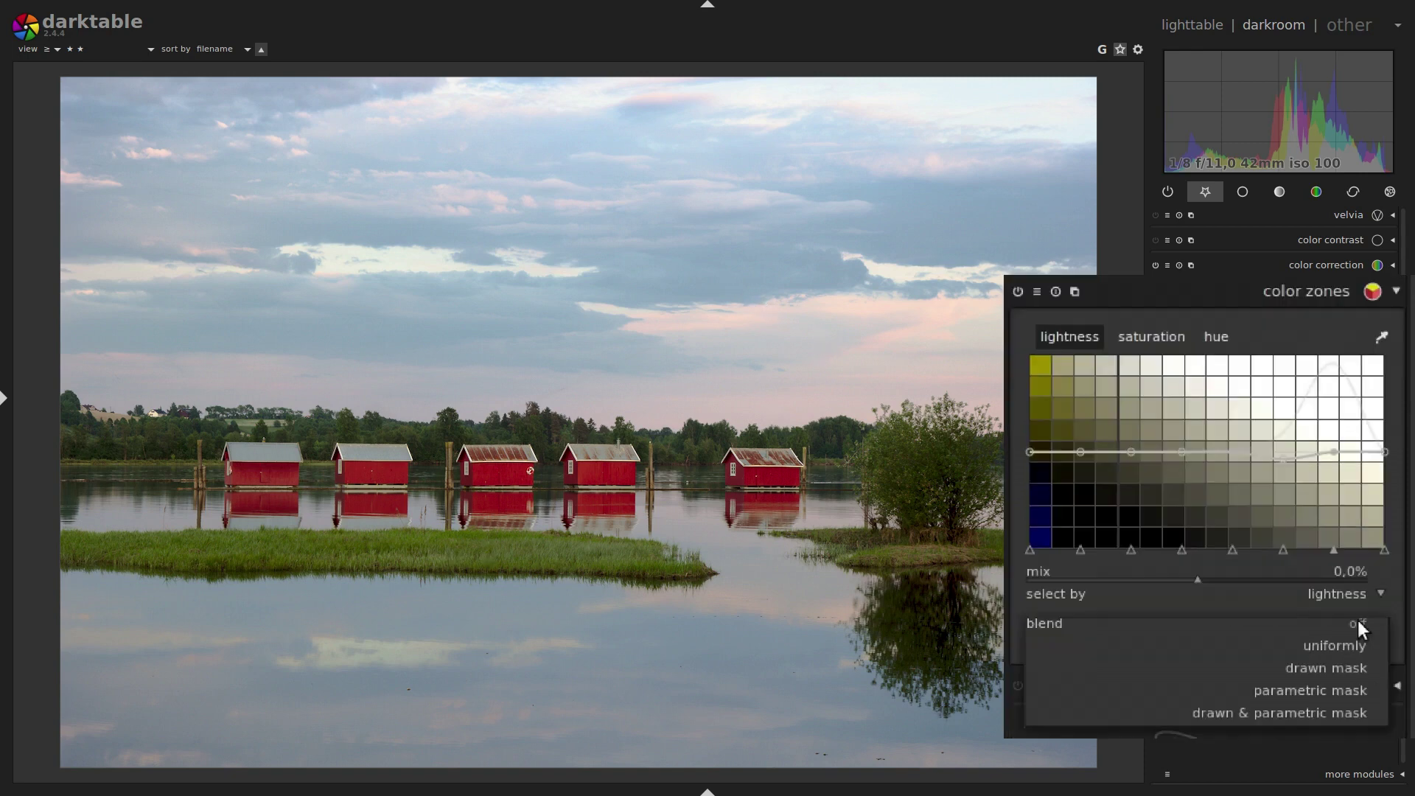
left_click(1347, 668)
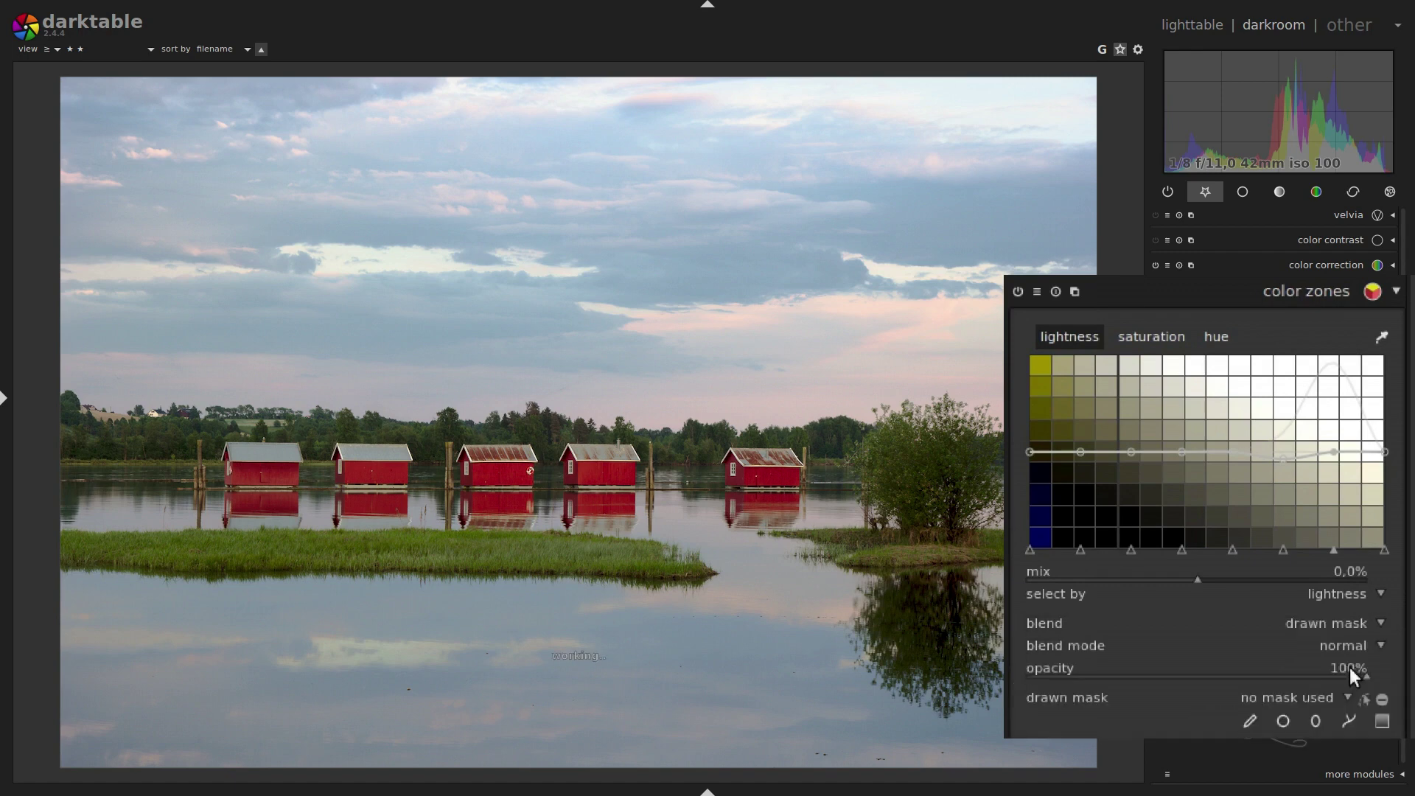
left_click(1382, 722)
left_click(571, 422)
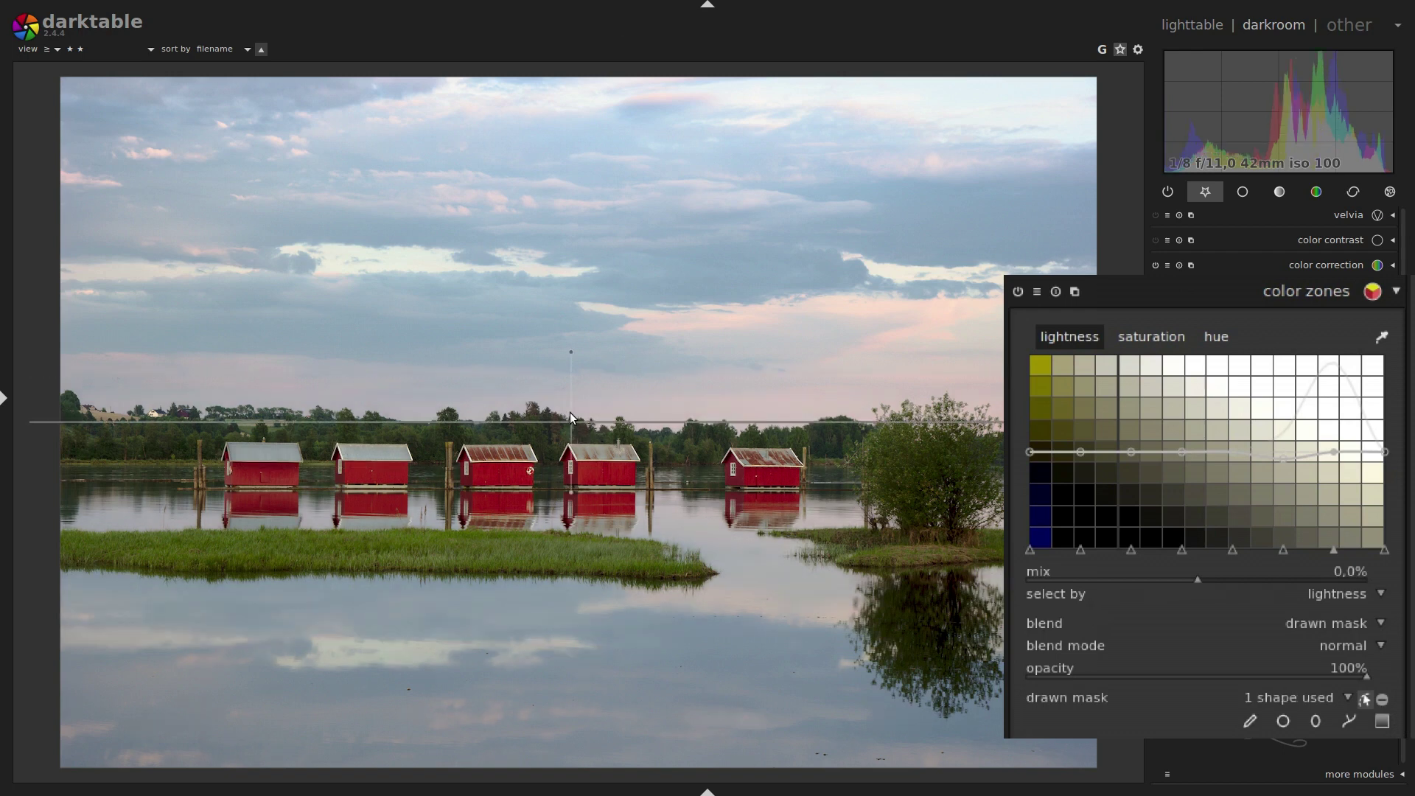
left_click(1361, 696)
scroll(1360, 698, "up", 2)
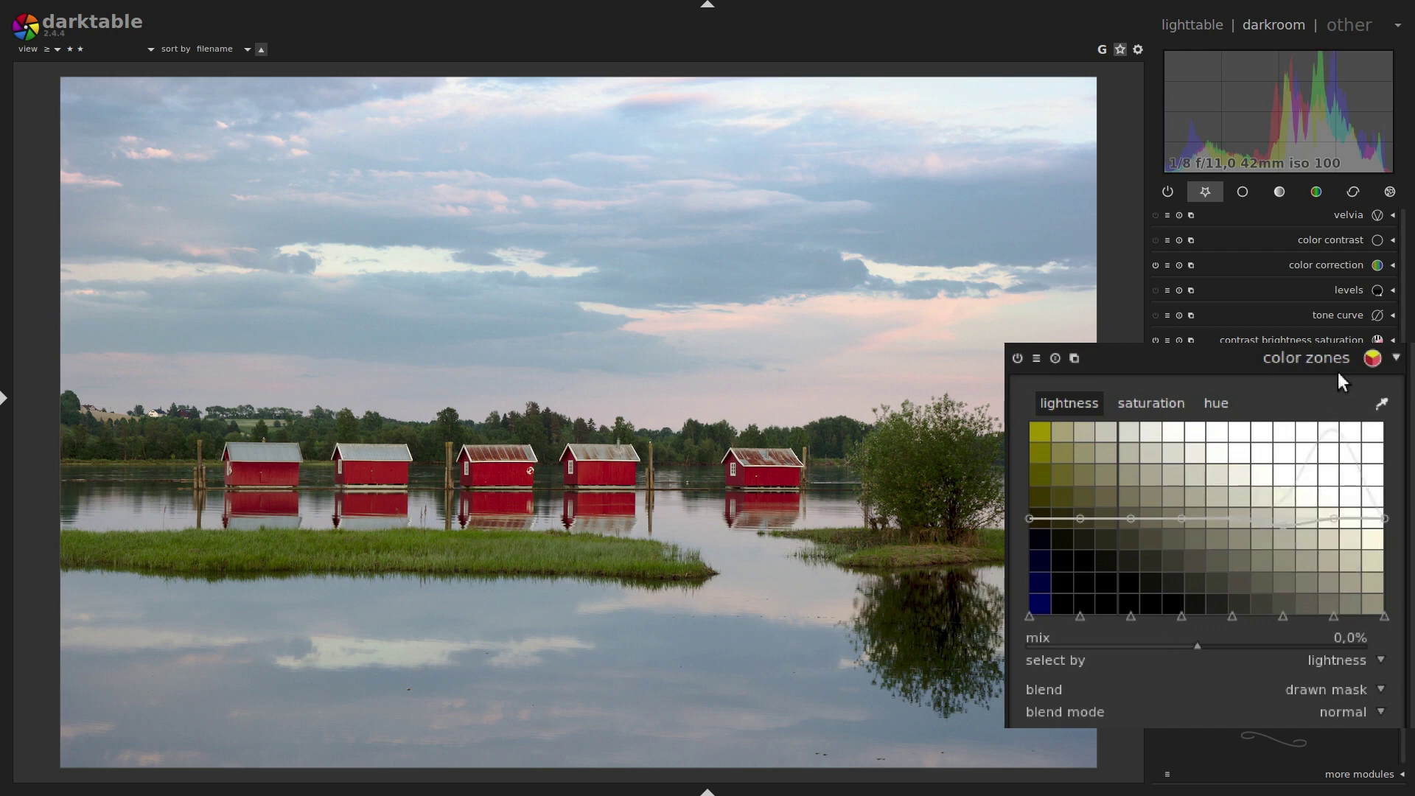
Reset color zones to defaults and test the contrast brightness saturation slider.
left_click(1055, 358)
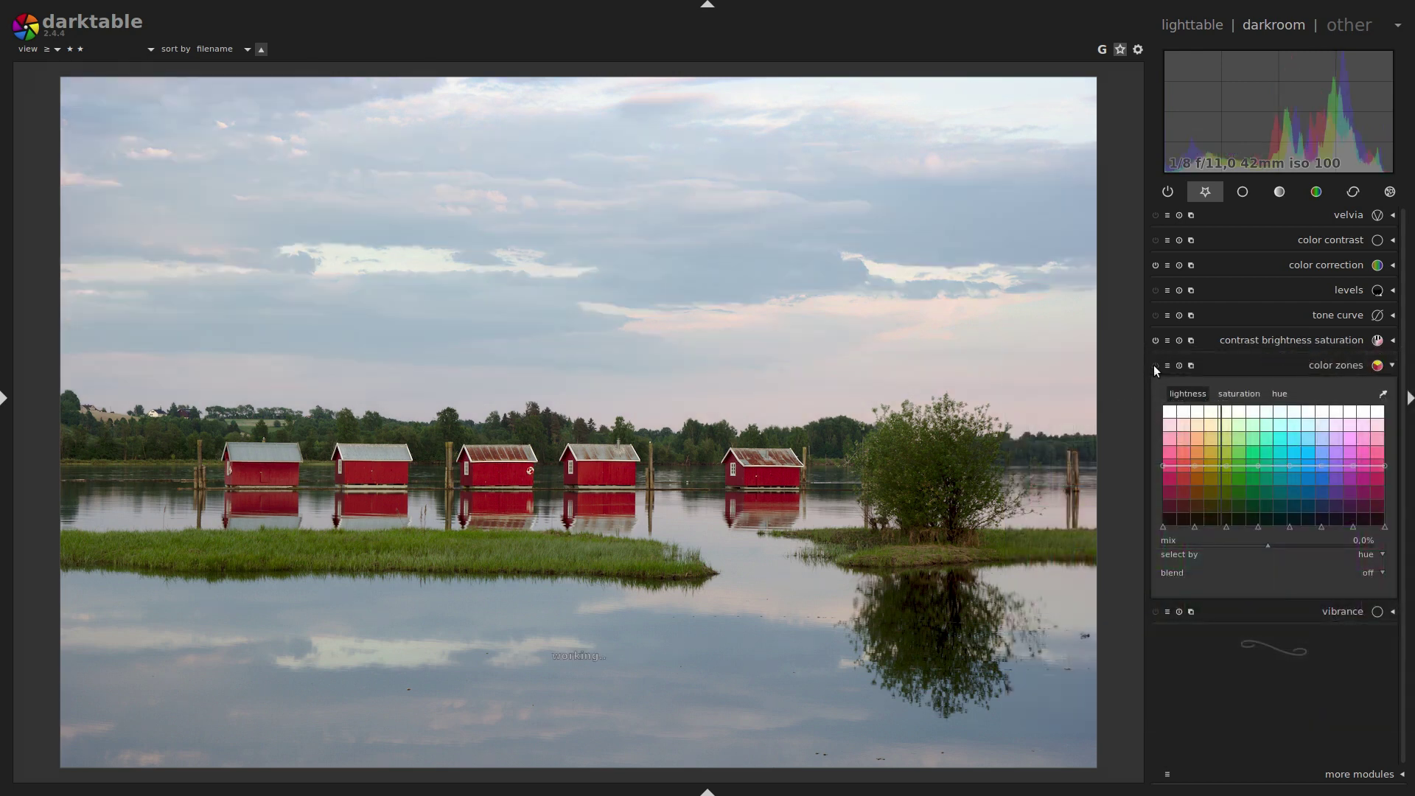
left_click(1310, 339)
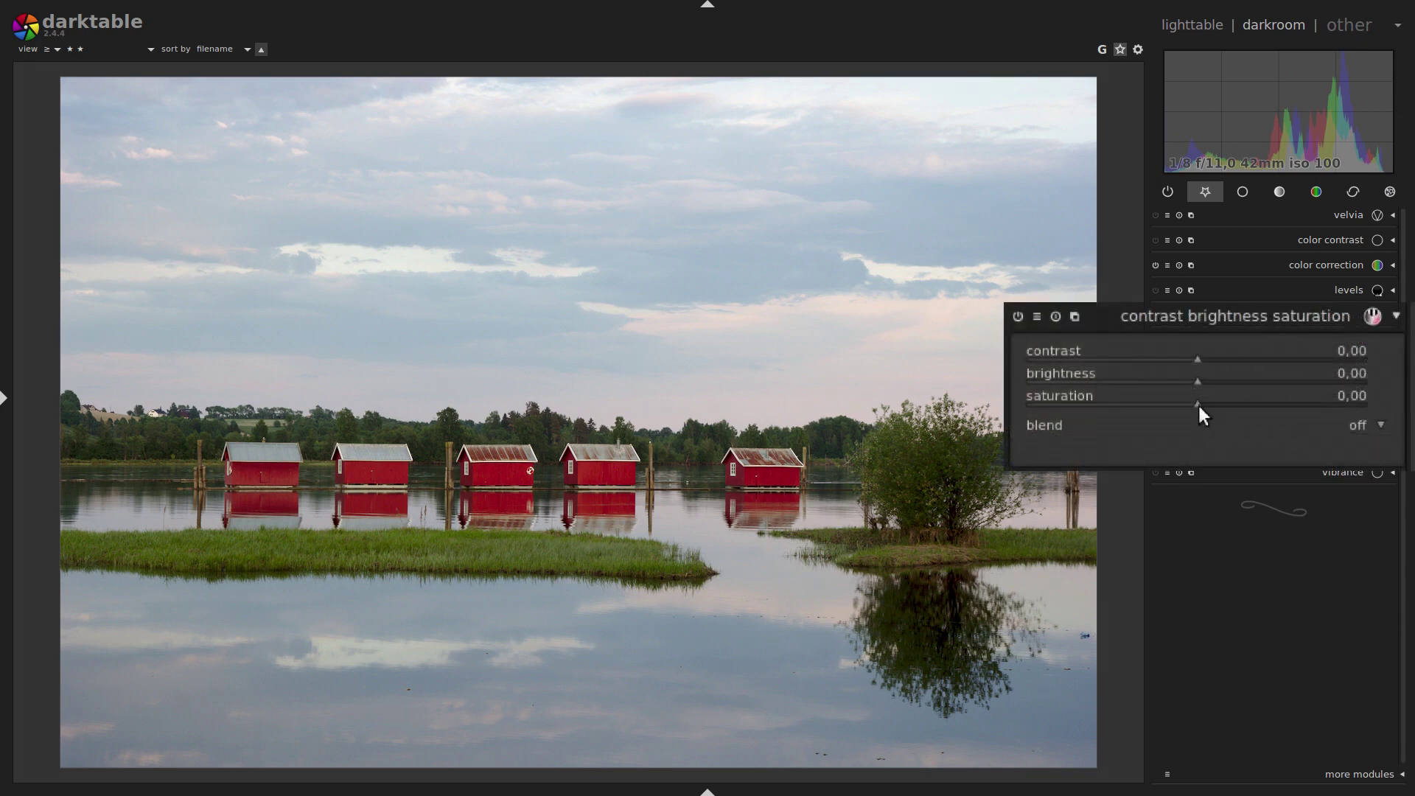
mouse_move(1198, 404)
left_mouse_down()
mouse_move(1277, 404)
mouse_move(1095, 405)
mouse_move(1195, 404)
left_mouse_up()
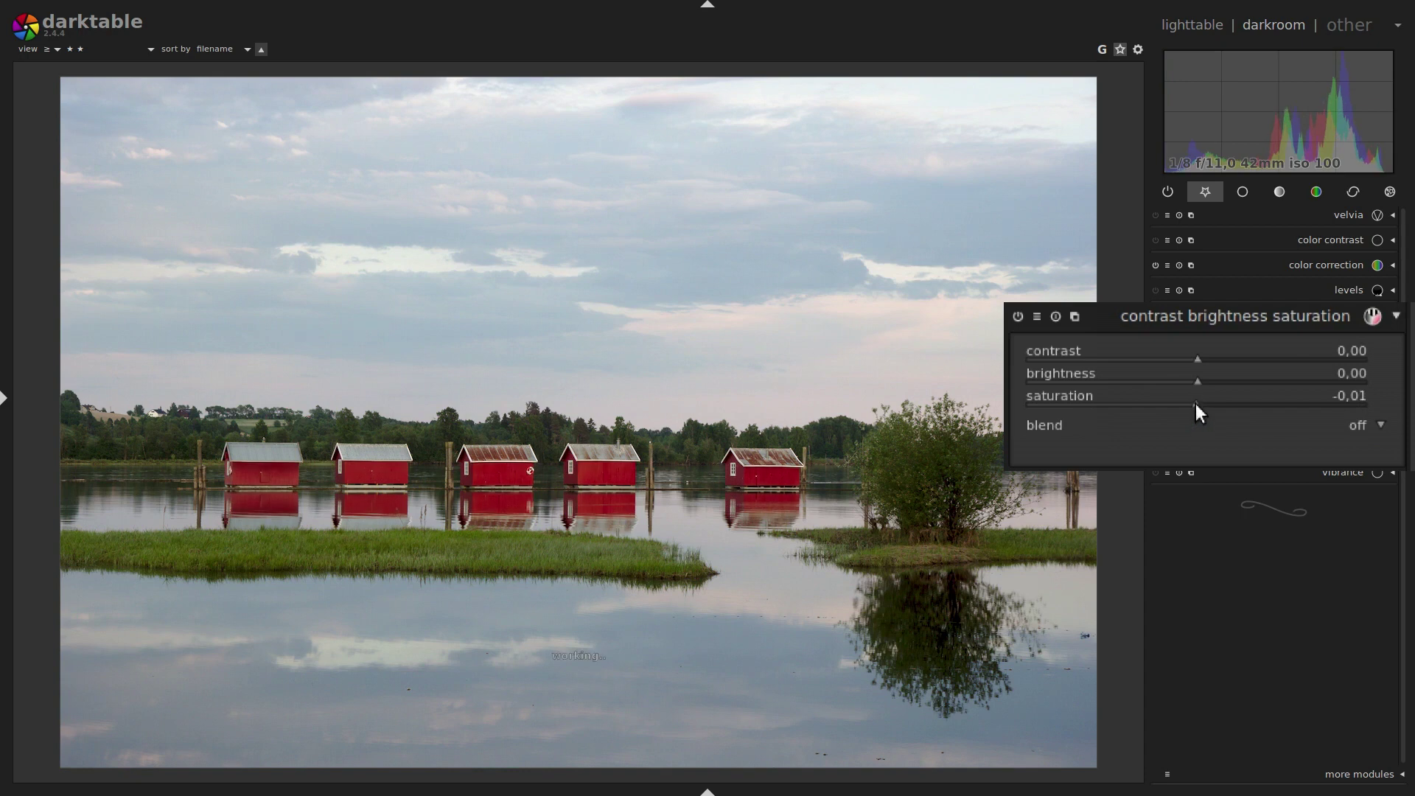
Show the tone curve's a channel and reset its curve to a straight diagonal.
left_click(1261, 313)
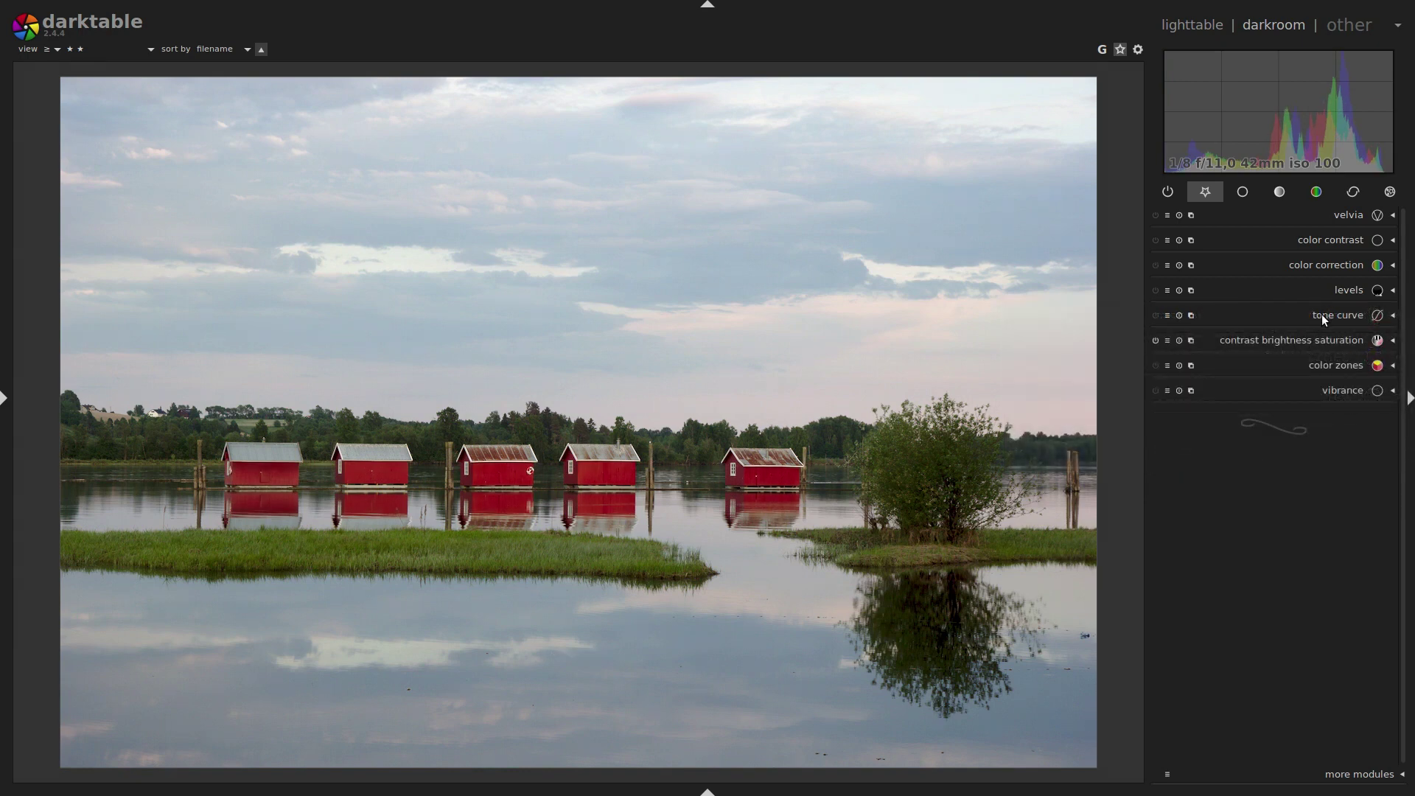
left_click(1321, 317)
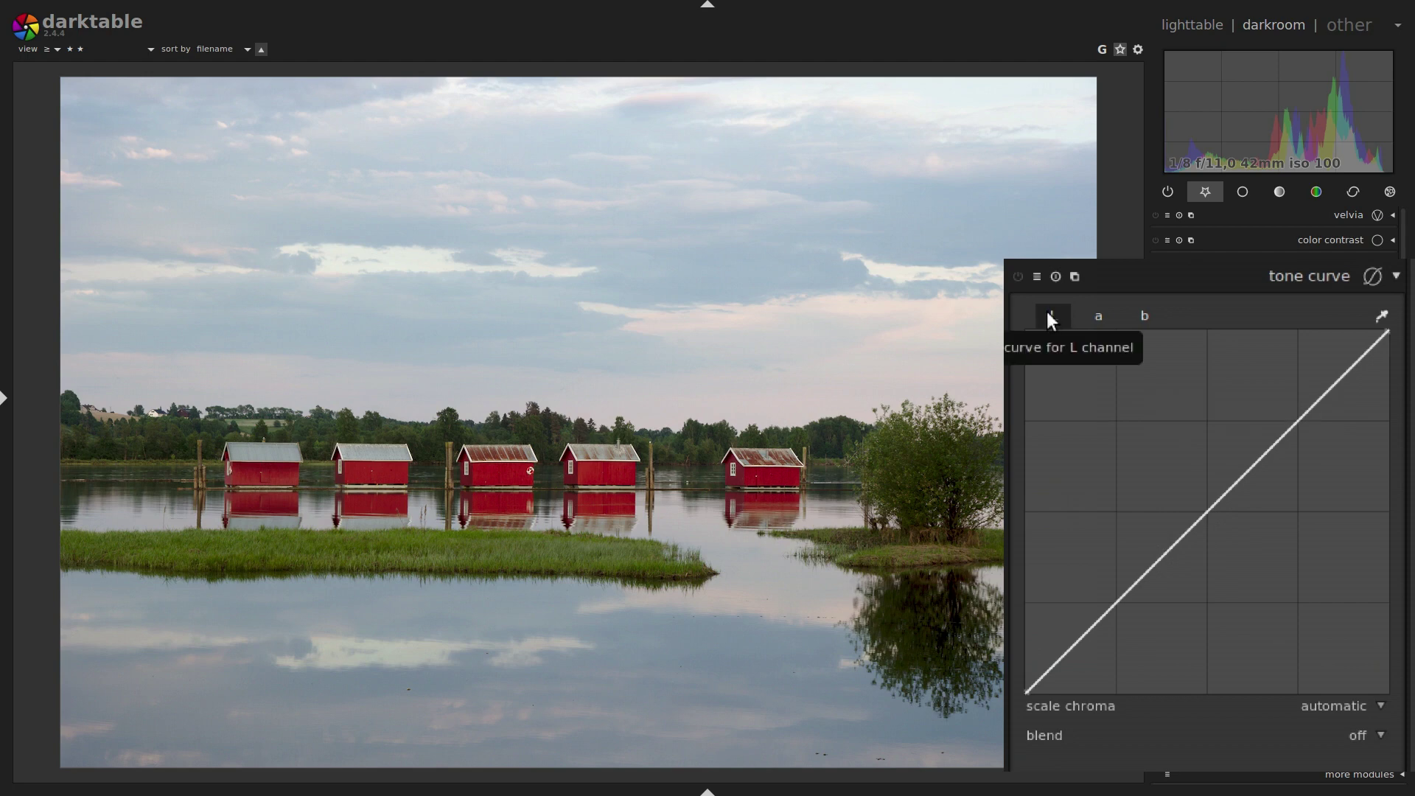
left_click(1099, 316)
left_click(1145, 317)
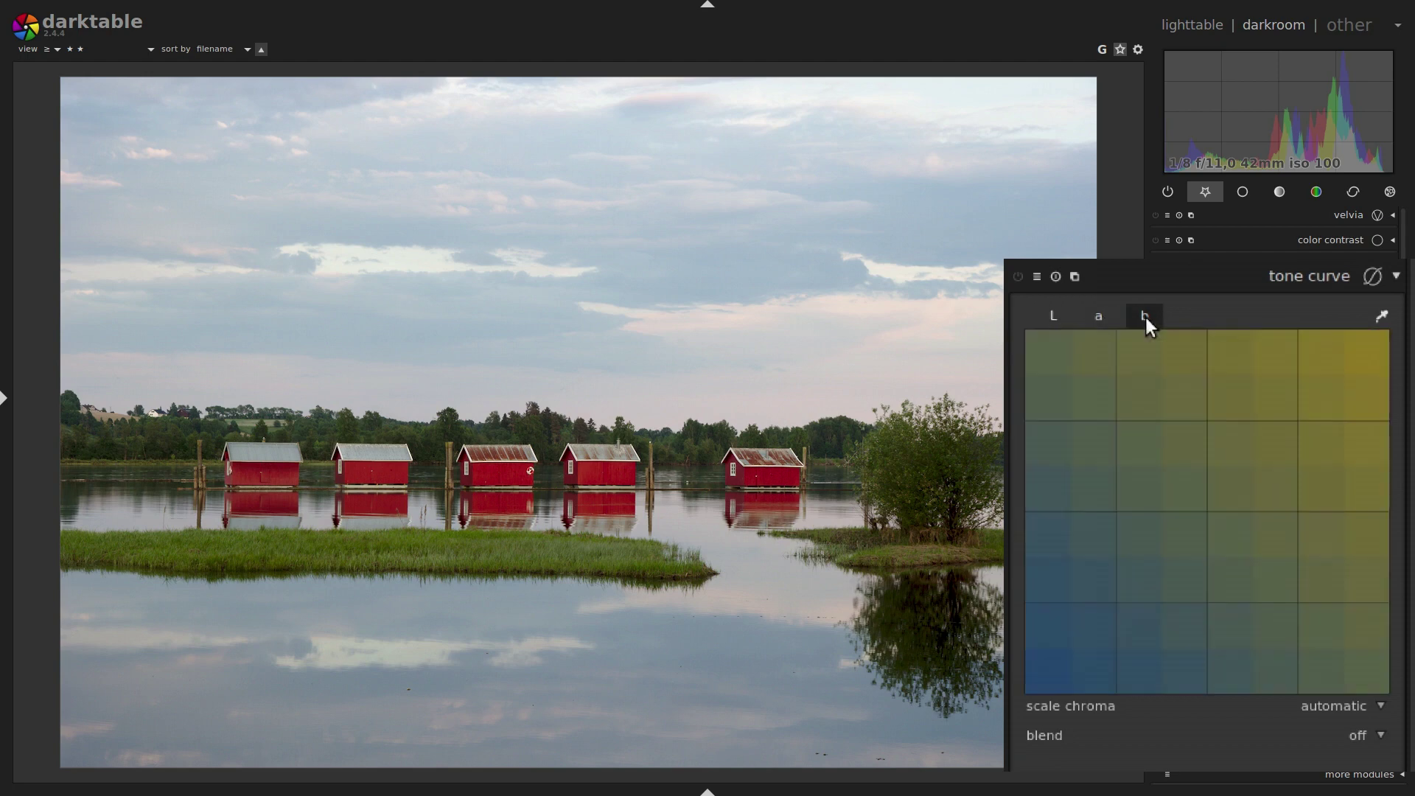
left_click(1099, 315)
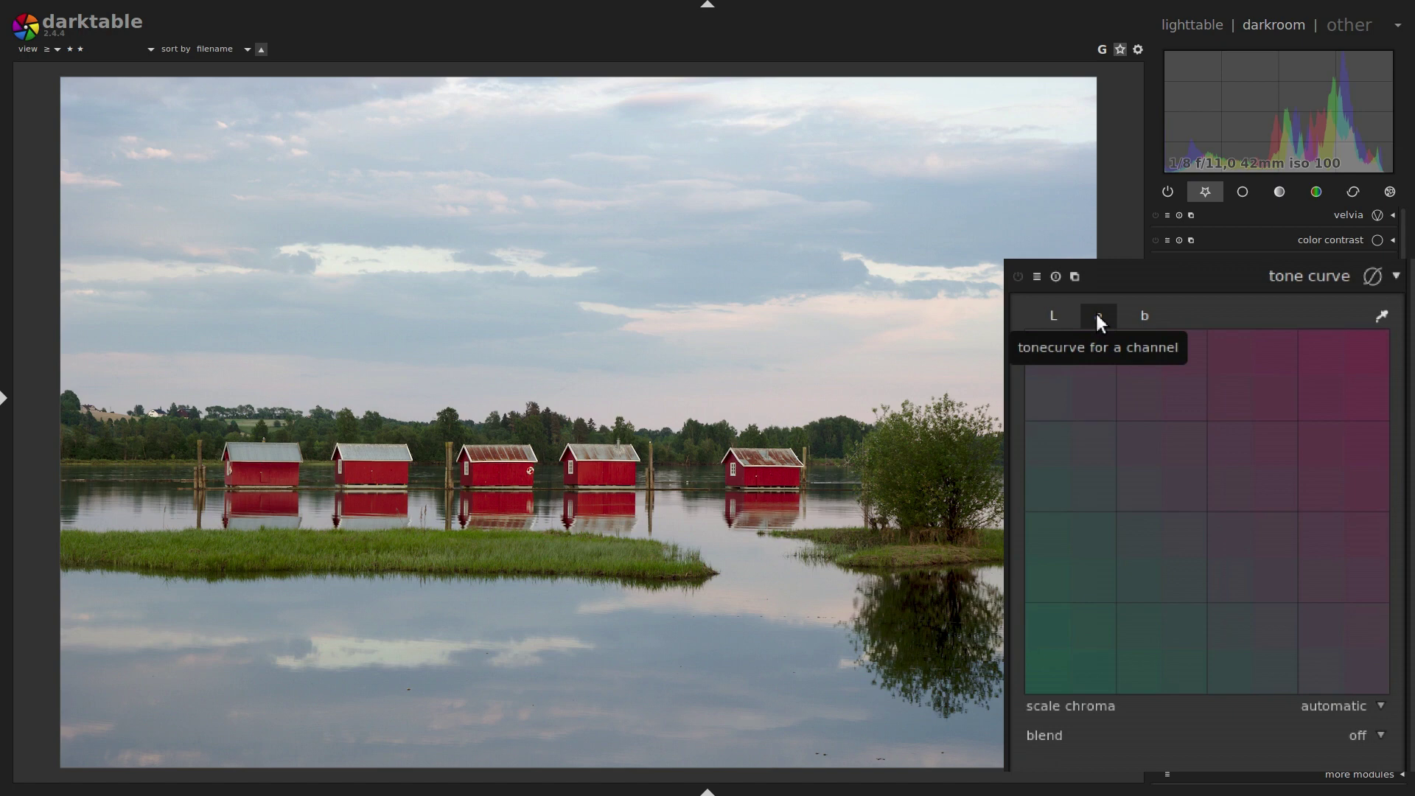
double_click(1225, 489)
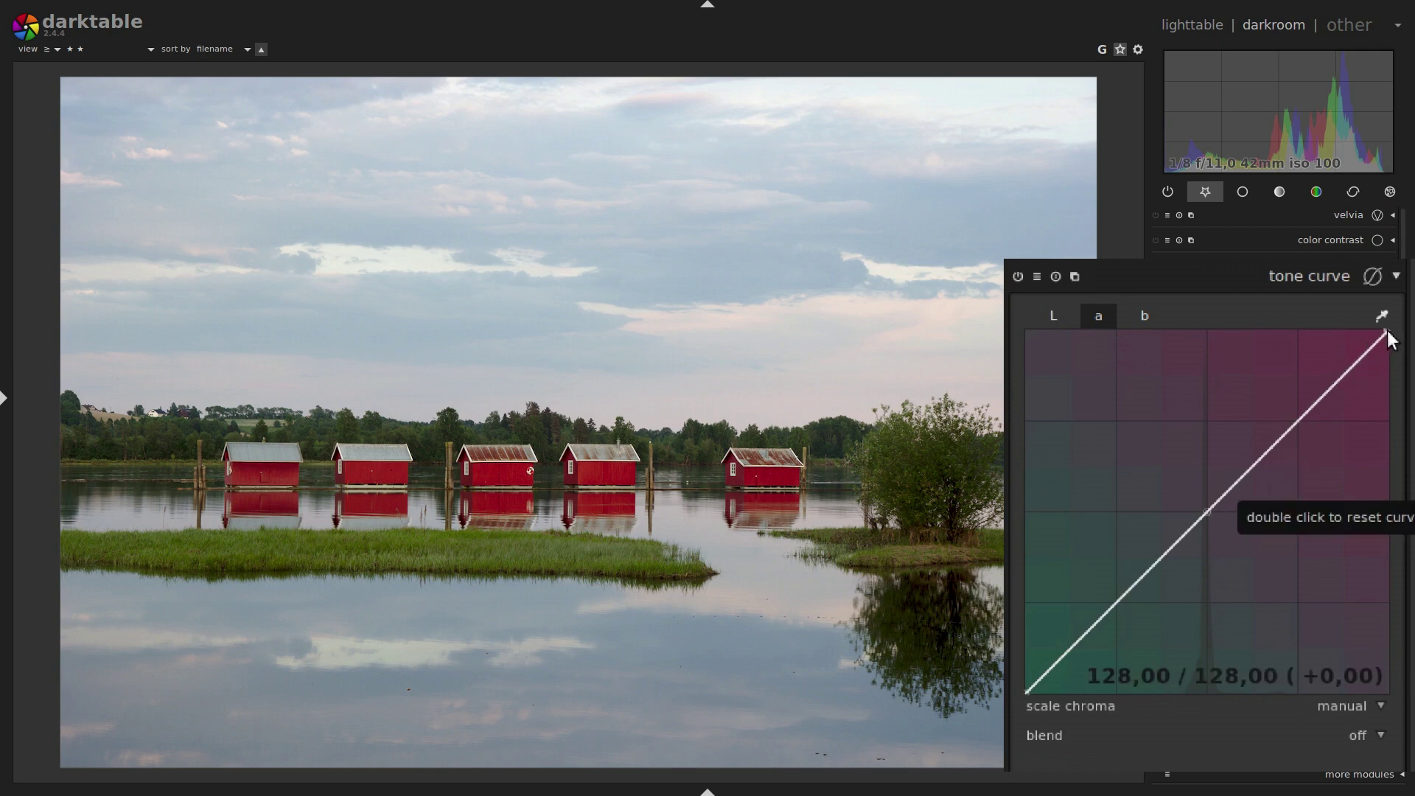
left_click(1145, 313)
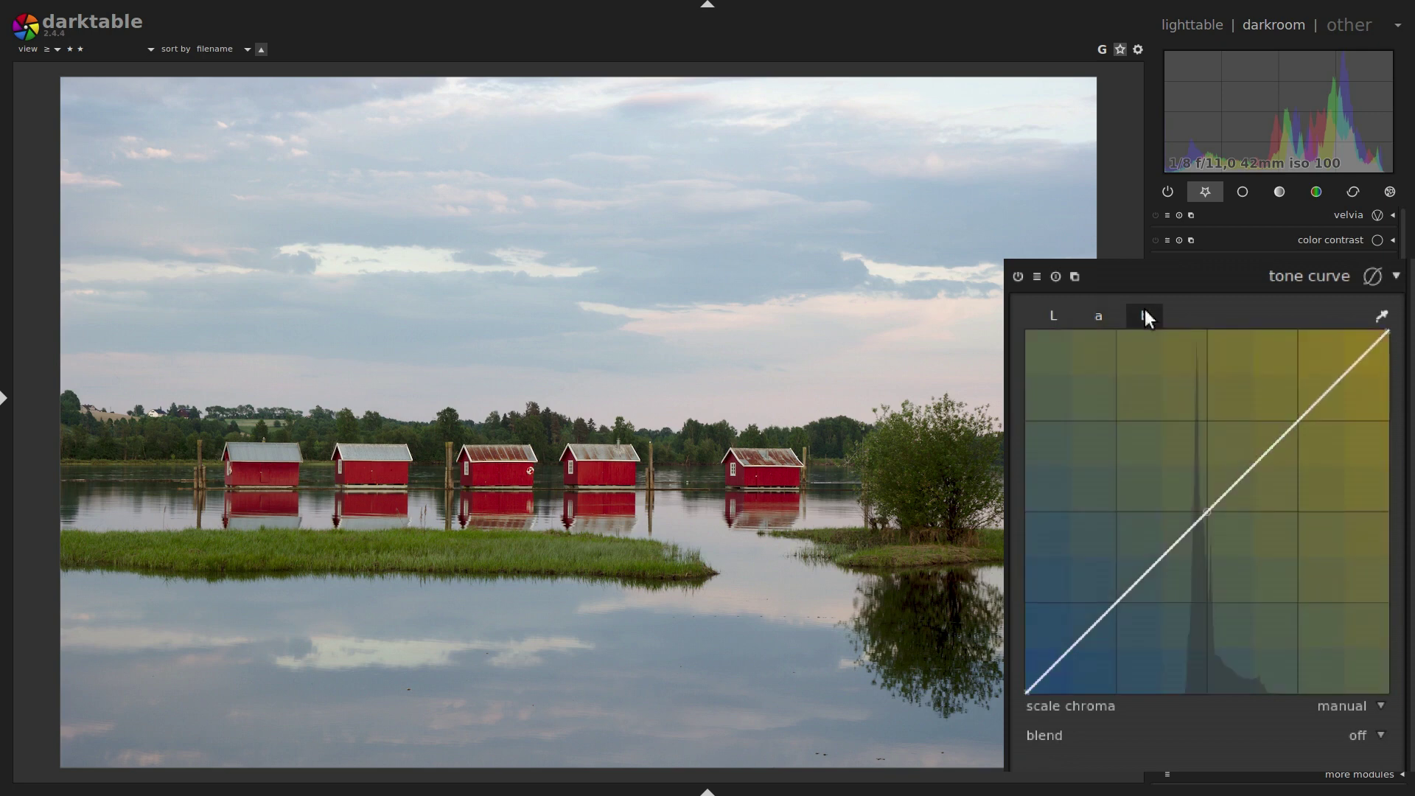
left_click(1098, 317)
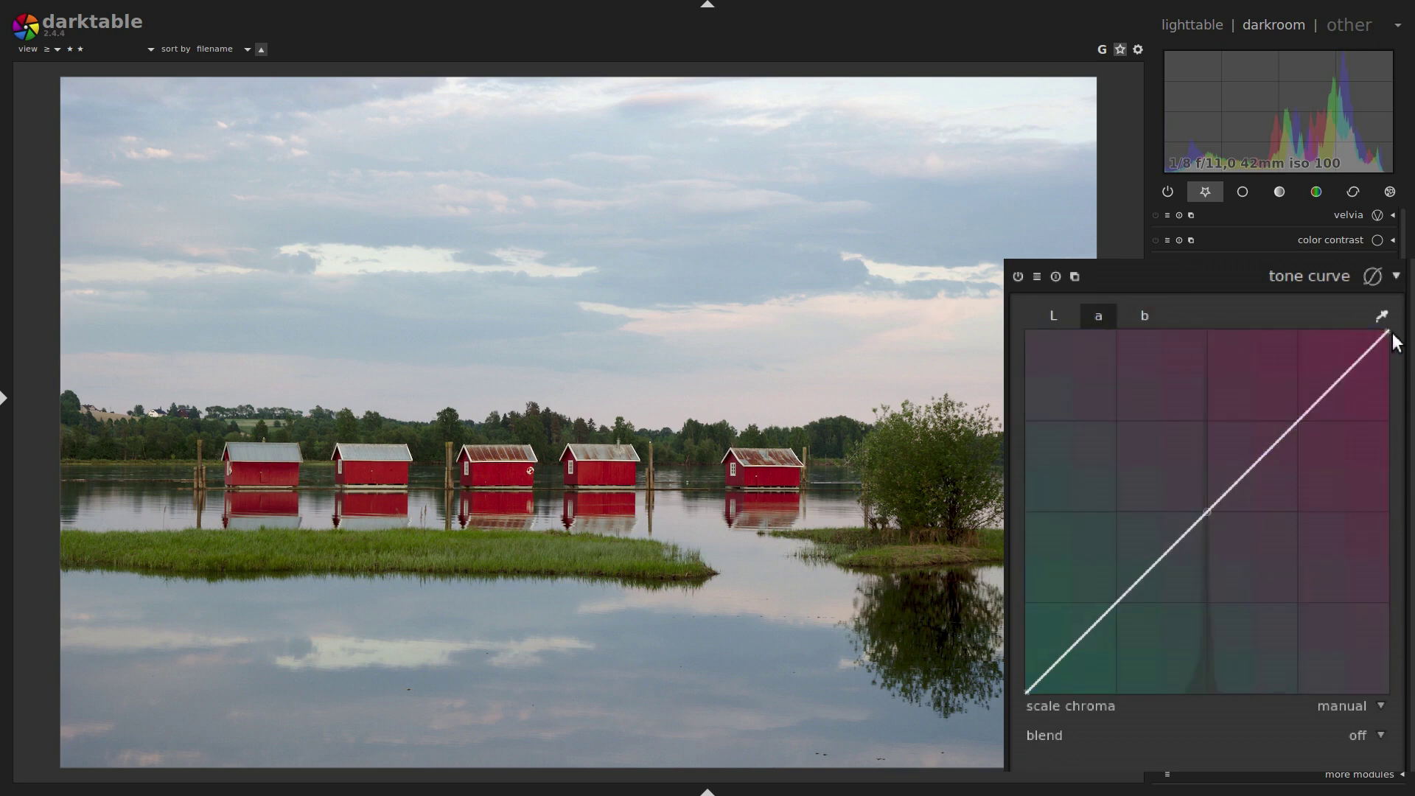
Steepen the a-channel tone curve by pulling both endpoints inward.
left_click_drag(1387, 331, 1292, 321)
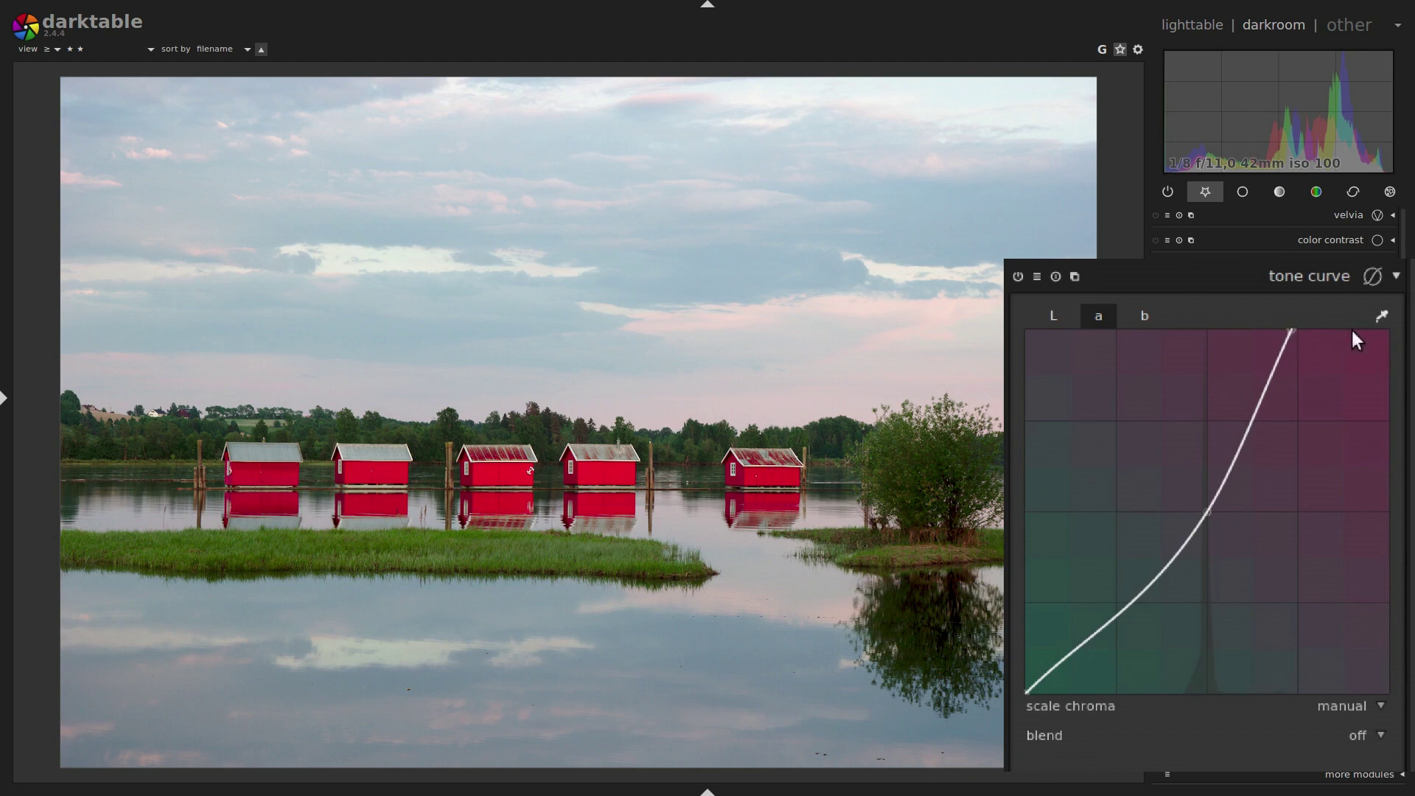
left_click_drag(1025, 691, 1118, 733)
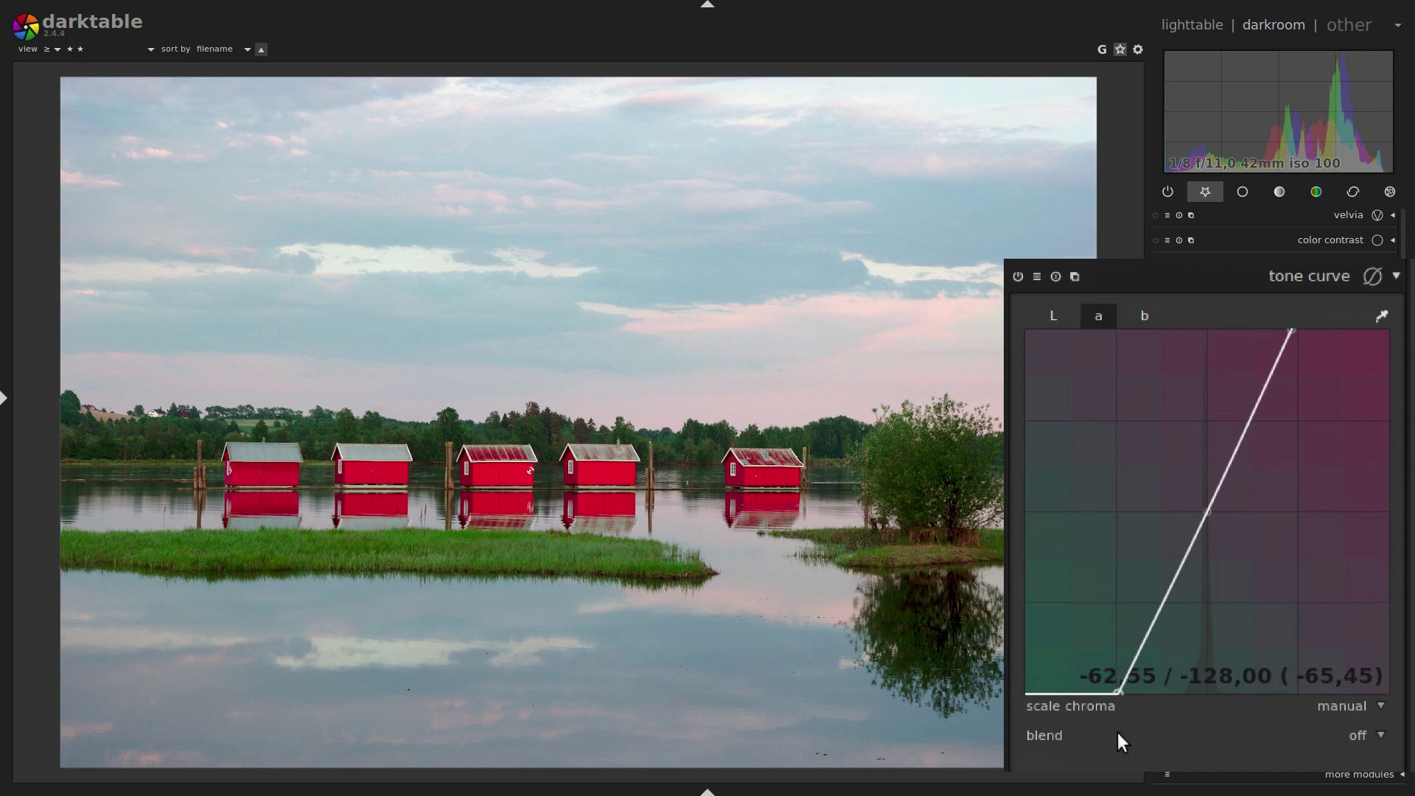
Steepen the b-channel tone curve the same way for a bluer sky and greener trees.
left_click(1143, 315)
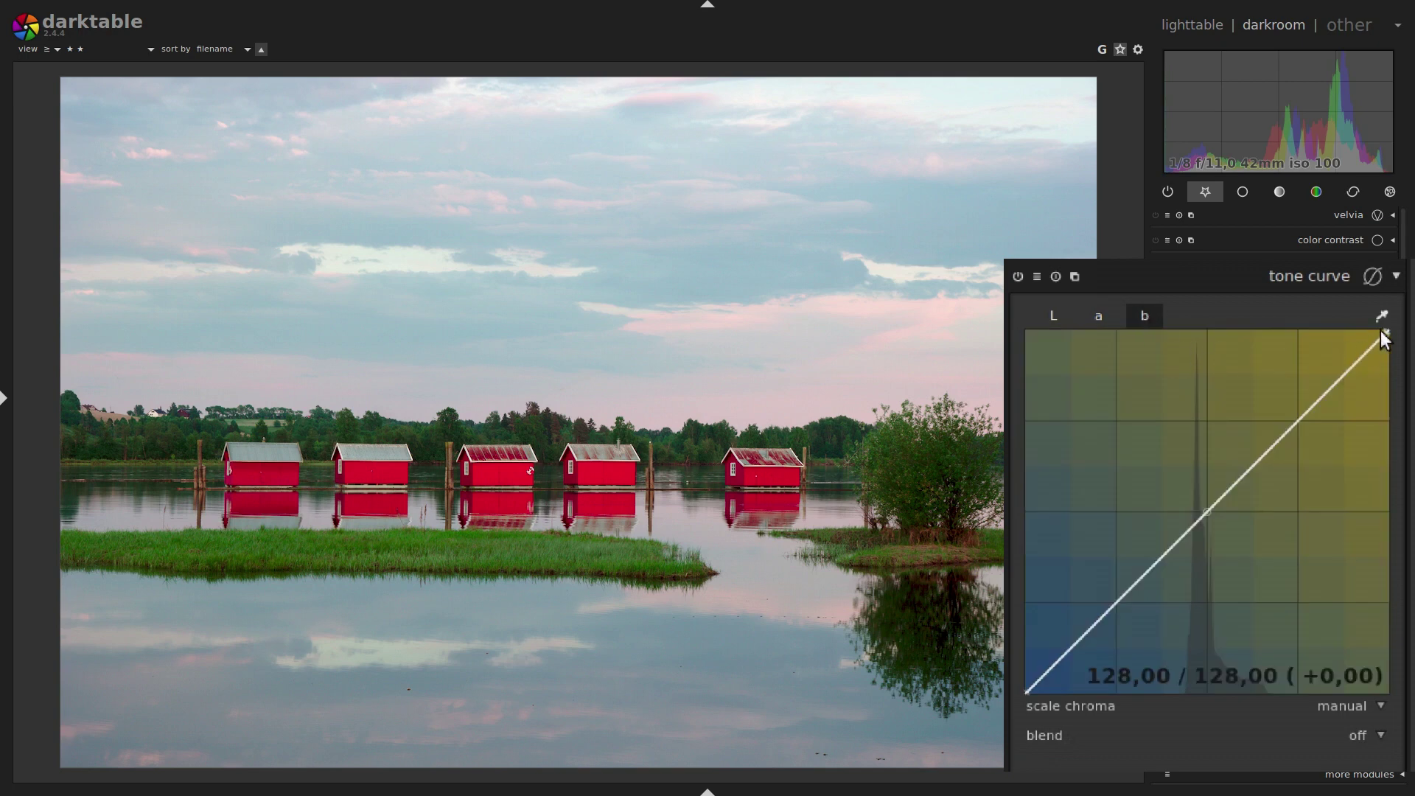
left_click_drag(1387, 330, 1292, 327)
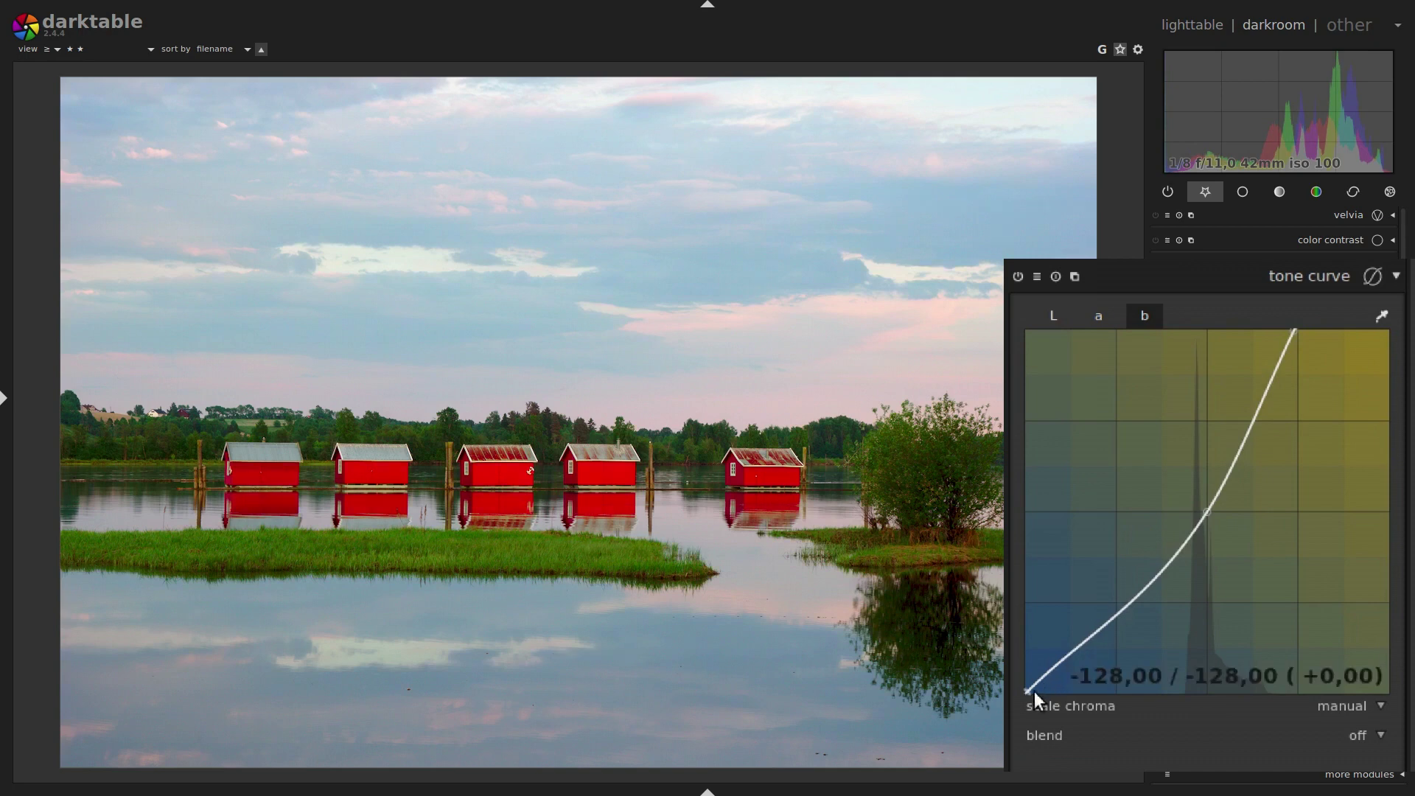
left_click_drag(1028, 691, 1119, 718)
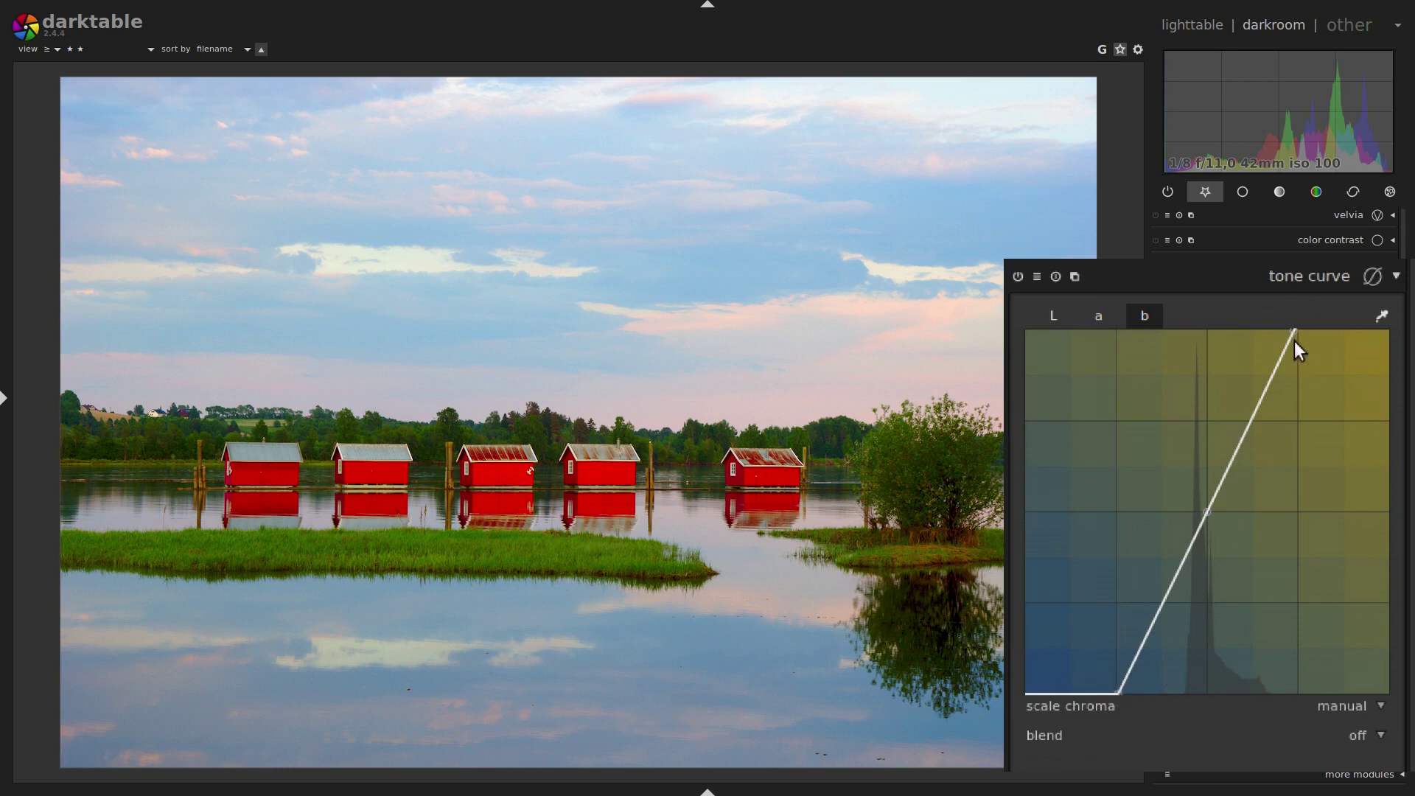
Tweak the a curve, blend tone curve uniformly at 38% opacity, then undo the changes.
left_click(1106, 312)
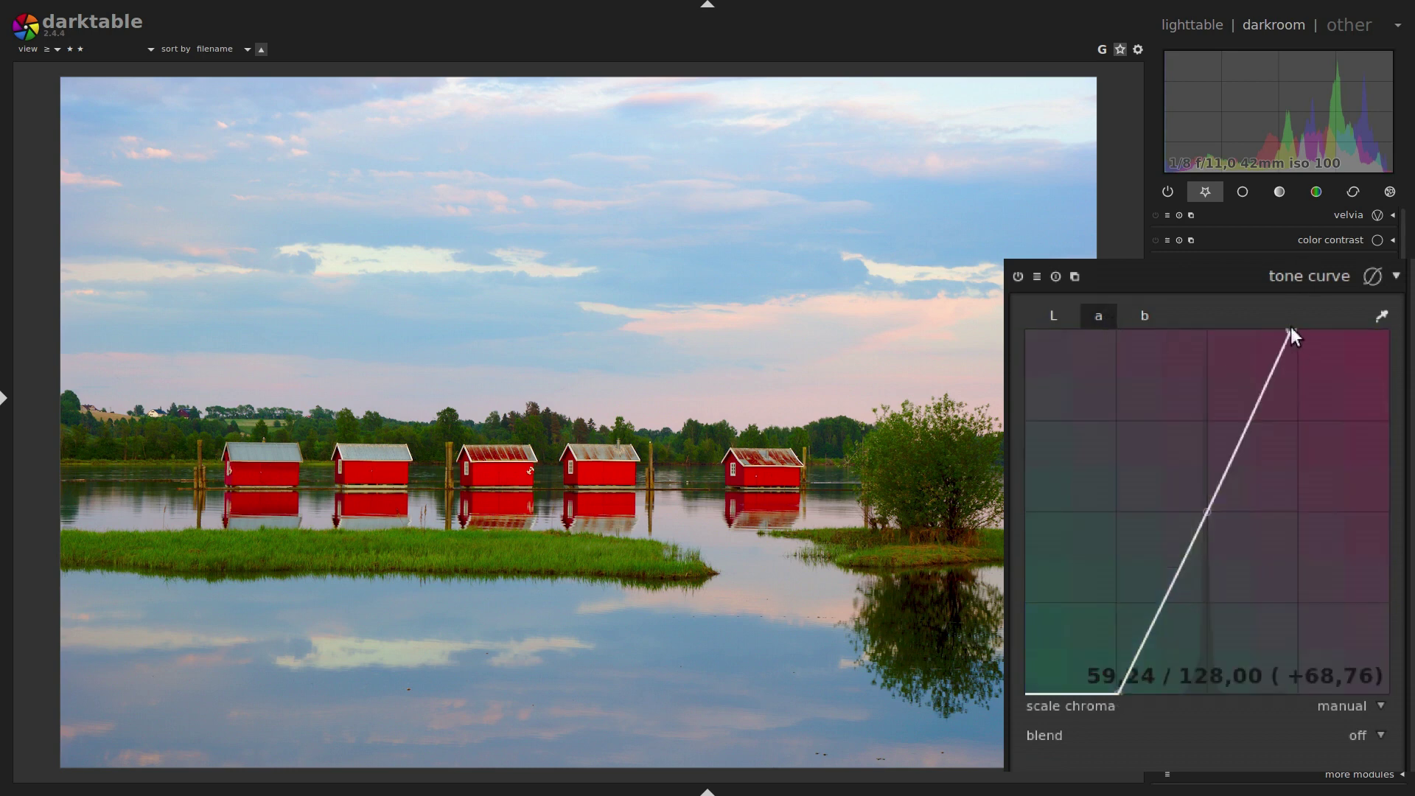
left_click_drag(1290, 331, 1292, 333)
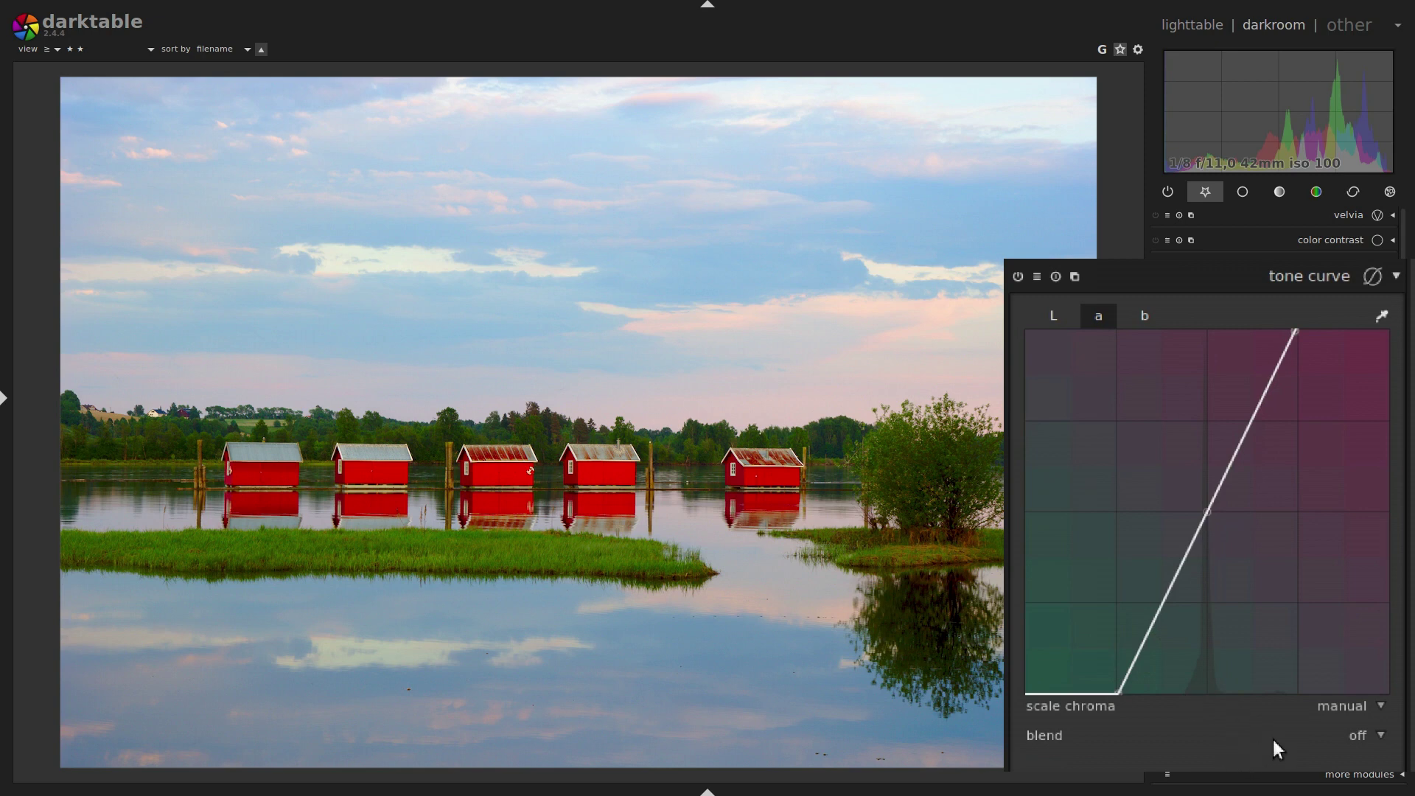
left_click(1357, 737)
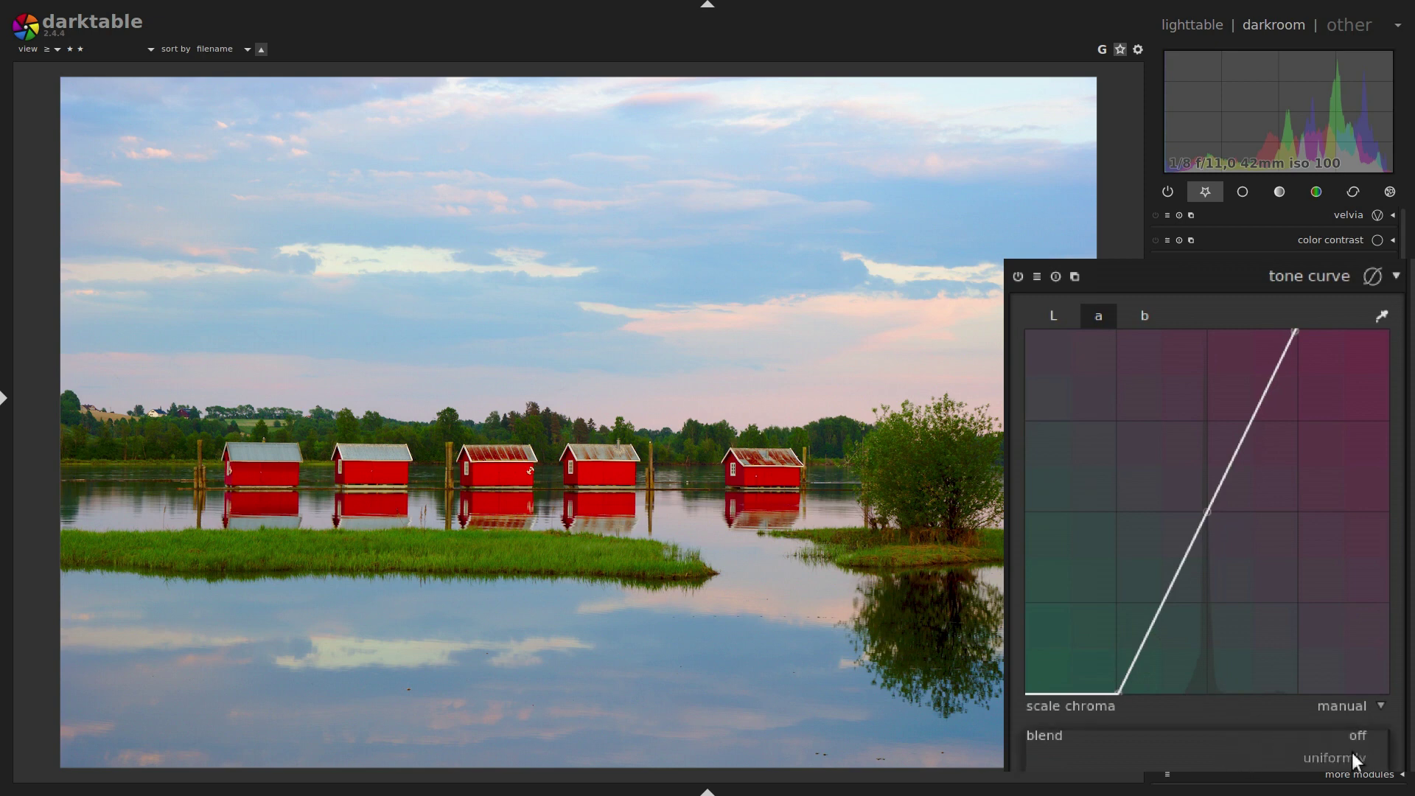
left_click(1353, 757)
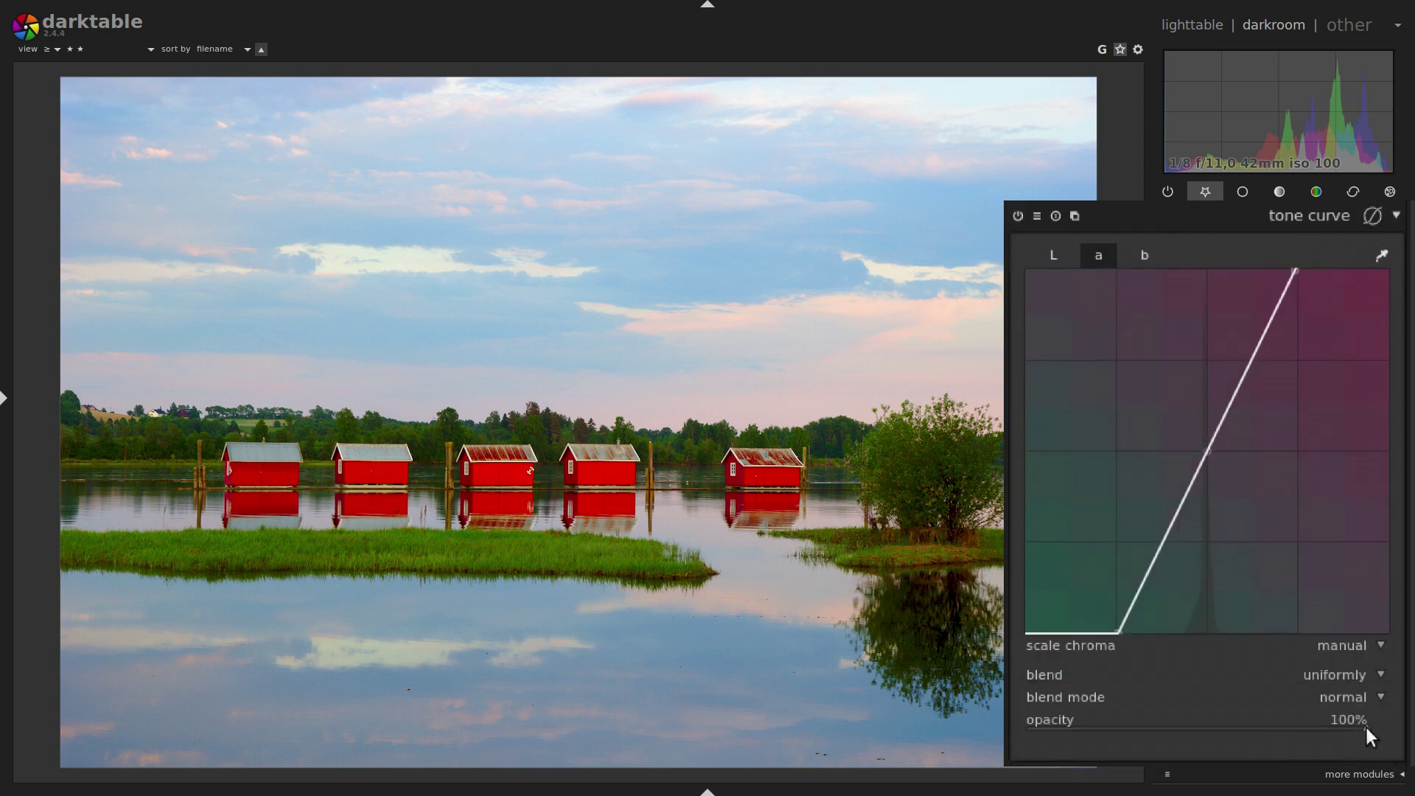
mouse_move(1363, 729)
left_mouse_down()
mouse_move(1120, 730)
mouse_move(1133, 731)
left_mouse_up()
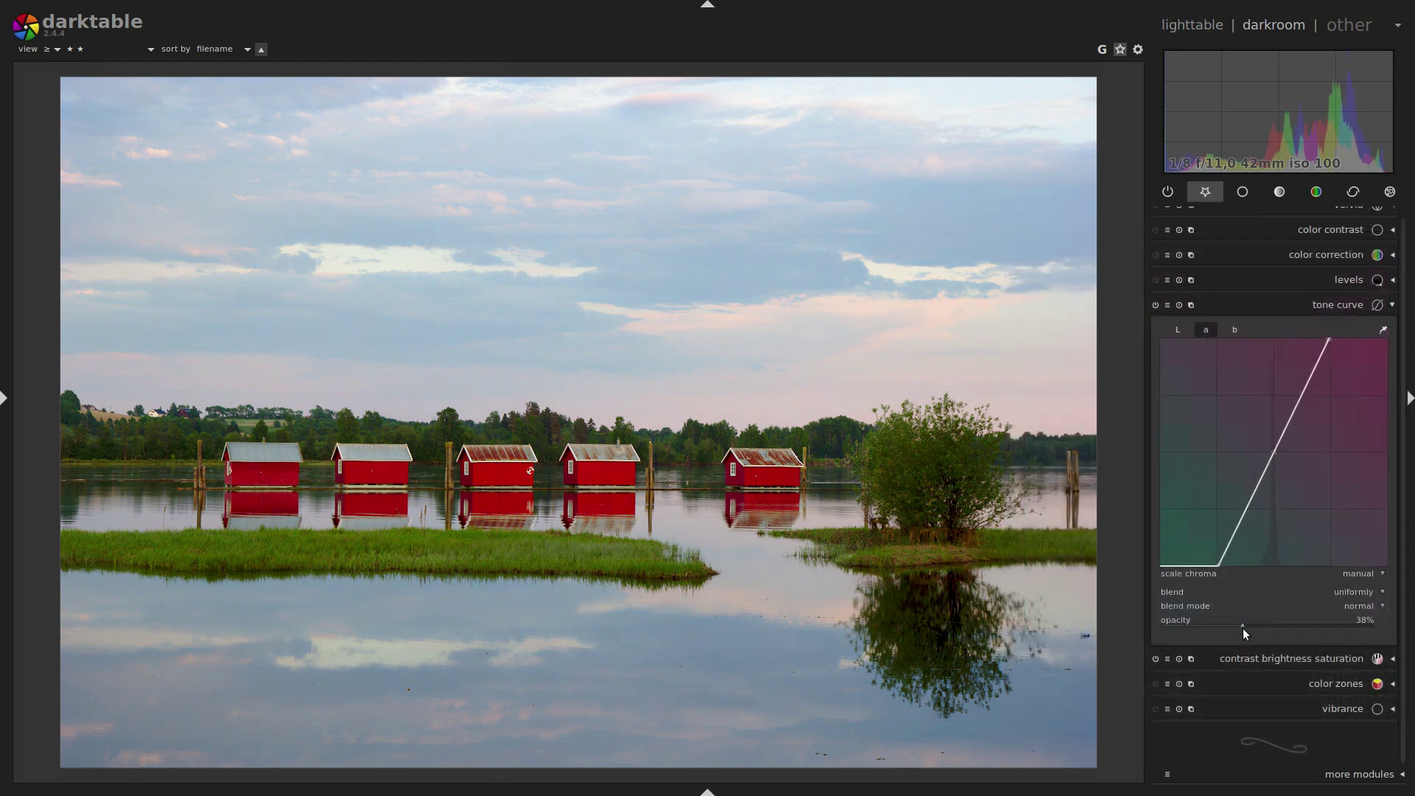
key("ctrl+z")
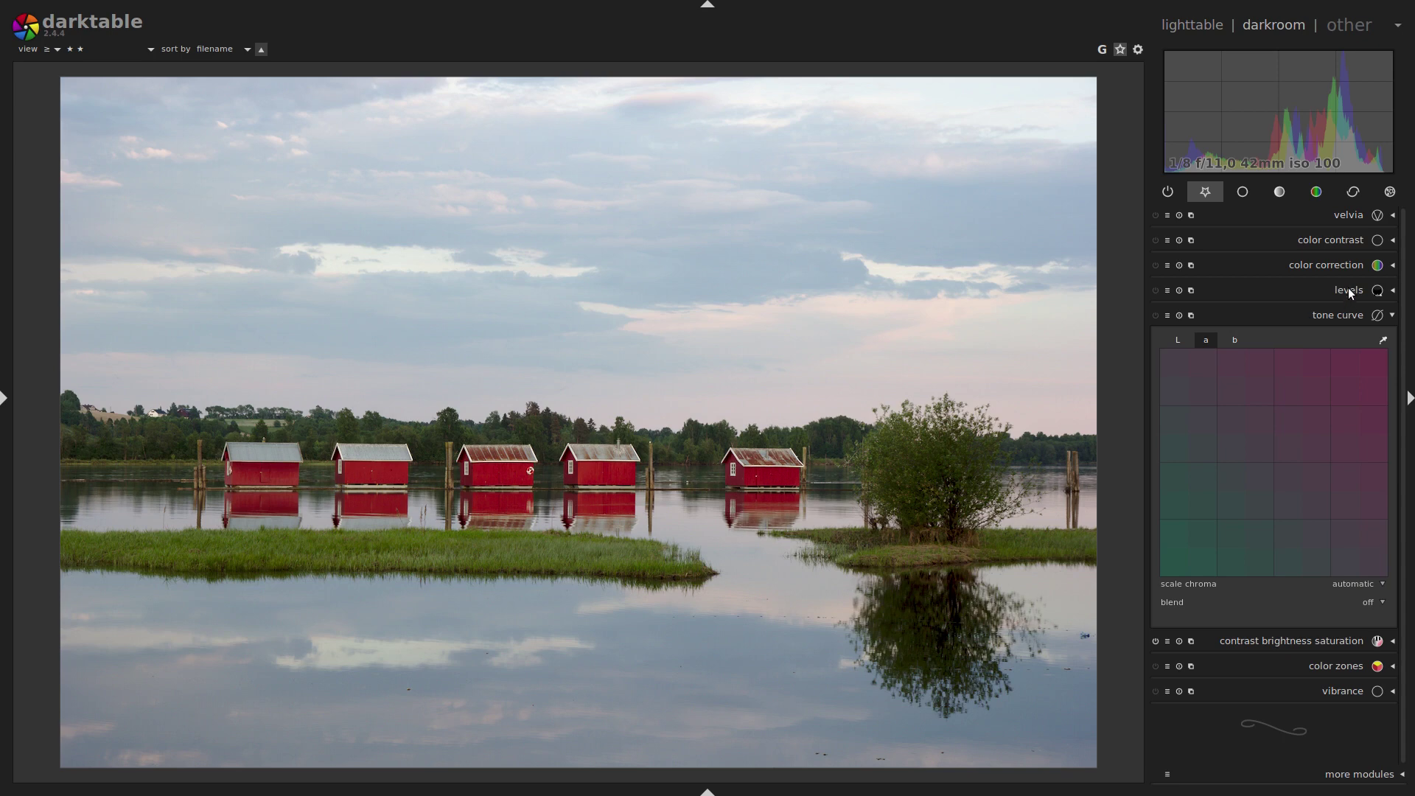
Turn on the levels module and pull its white point inward.
left_click(1347, 287)
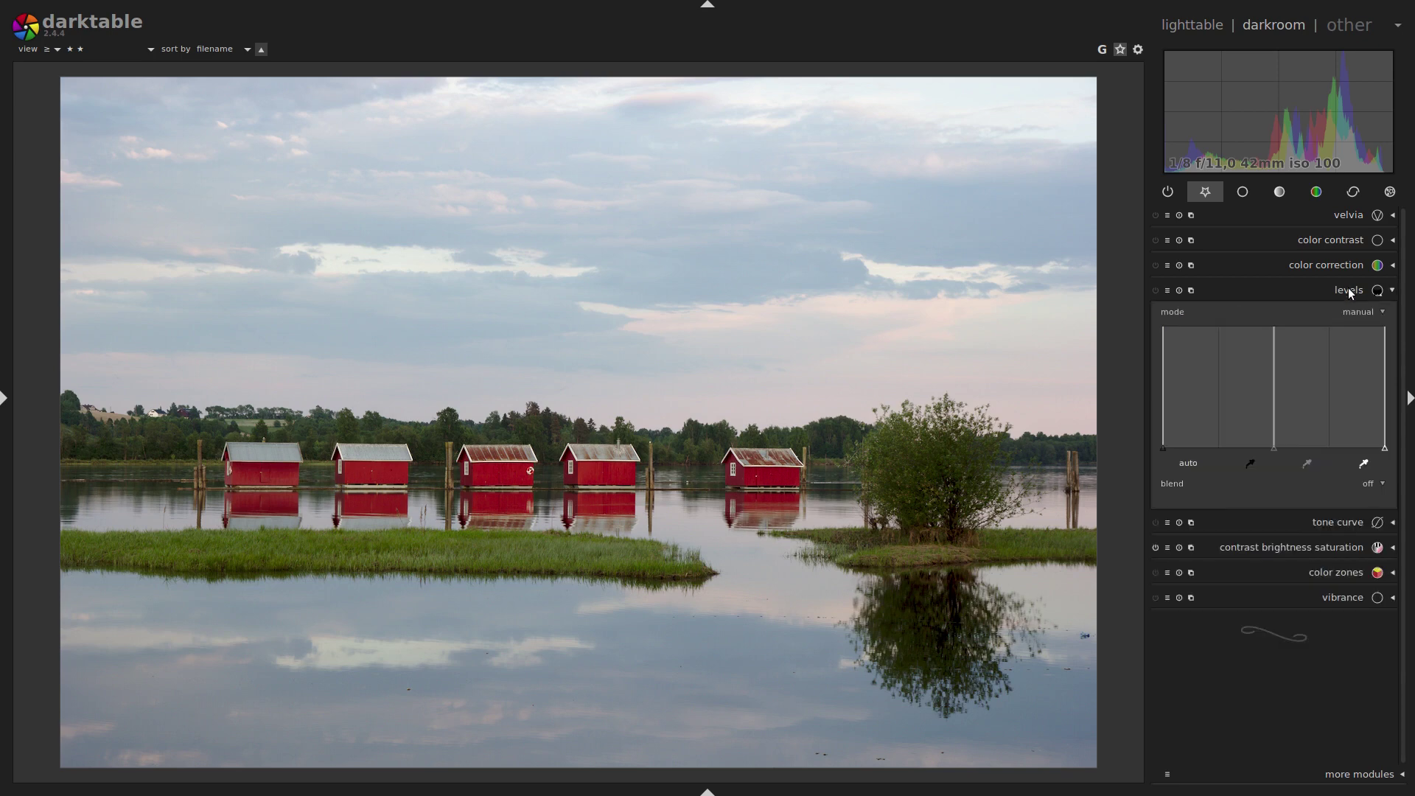
left_click(1154, 290)
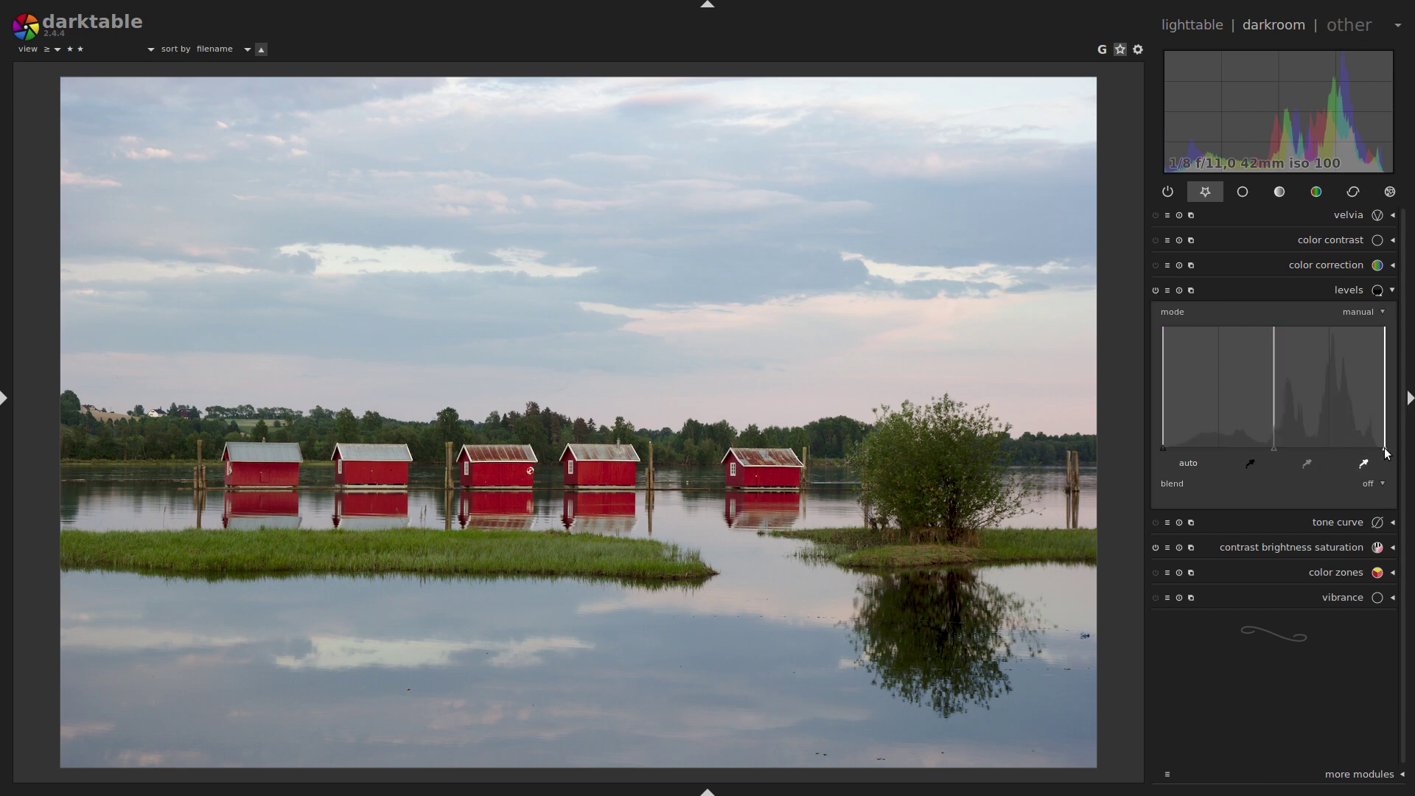
mouse_move(1384, 448)
left_mouse_down()
mouse_move(1334, 448)
mouse_move(1395, 457)
left_mouse_up()
Blend levels uniformly using the Lab color blend mode.
left_click(1369, 487)
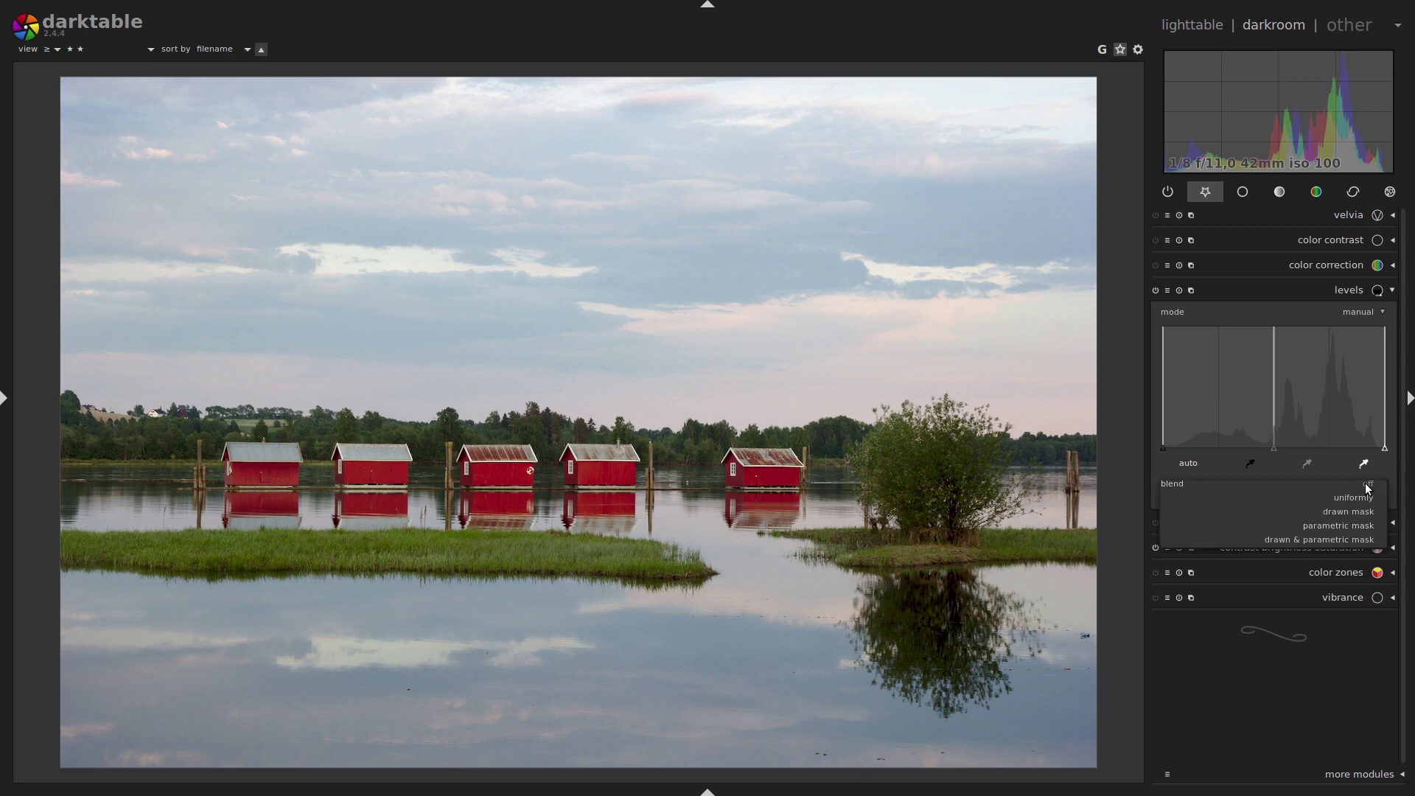
left_click(1365, 499)
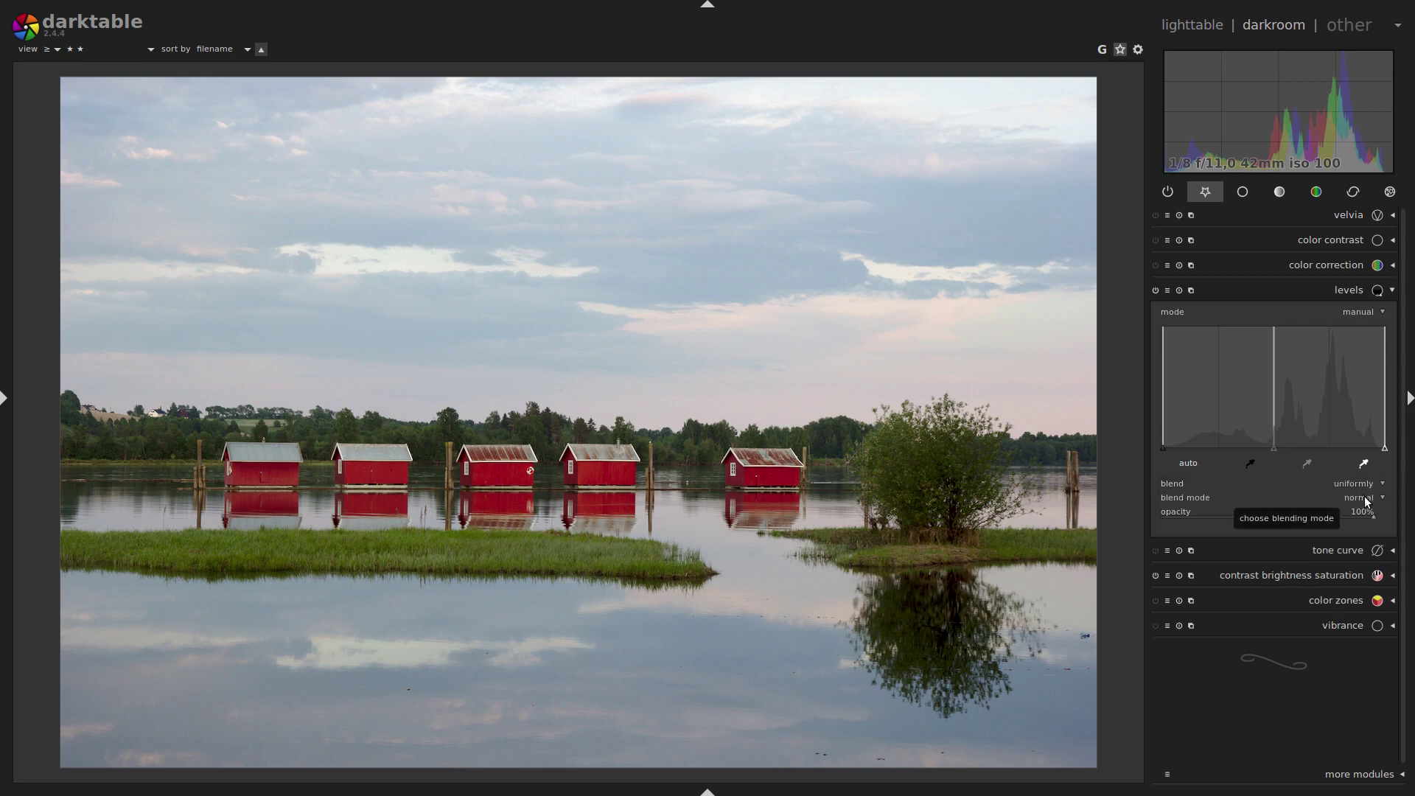
left_click(1367, 499)
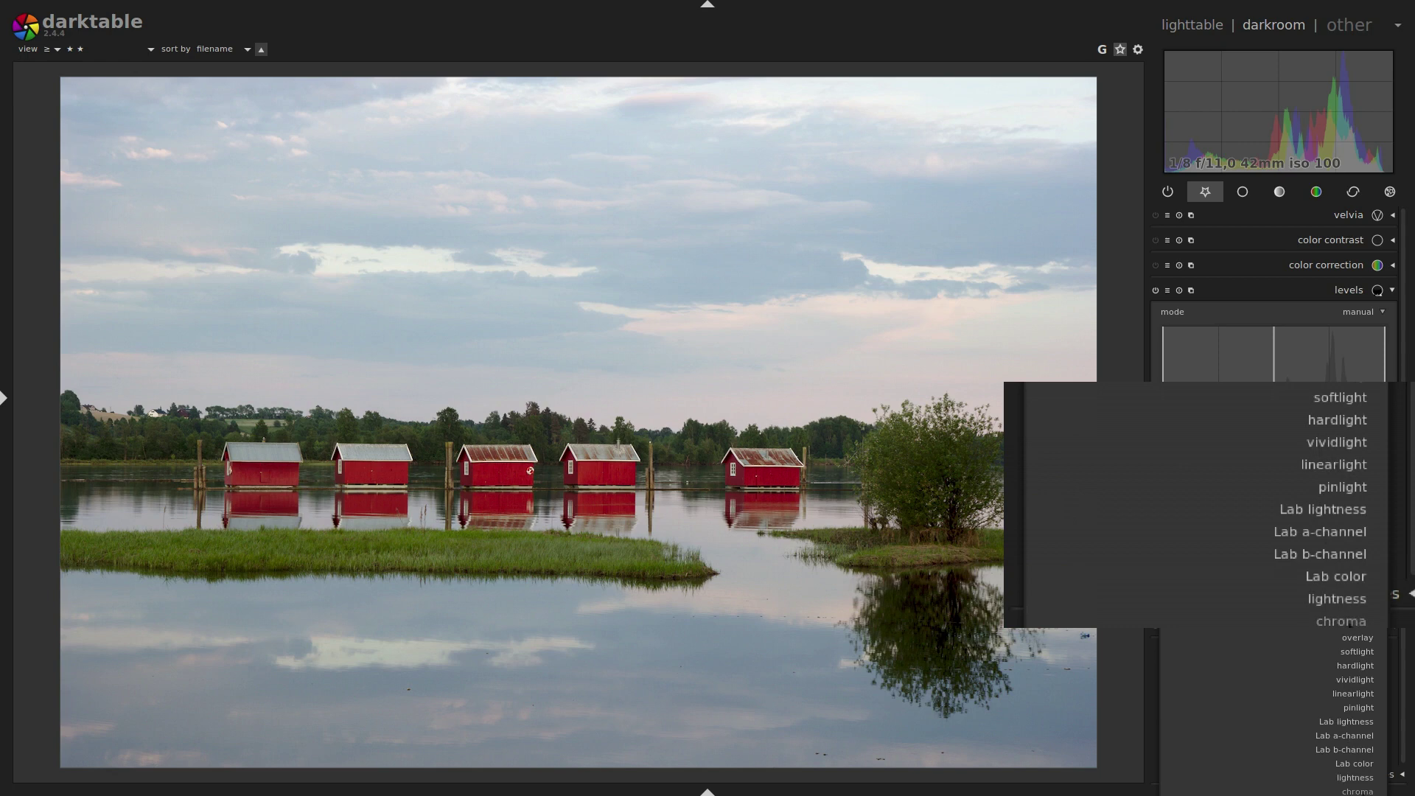
scroll(1363, 781, "down", 3)
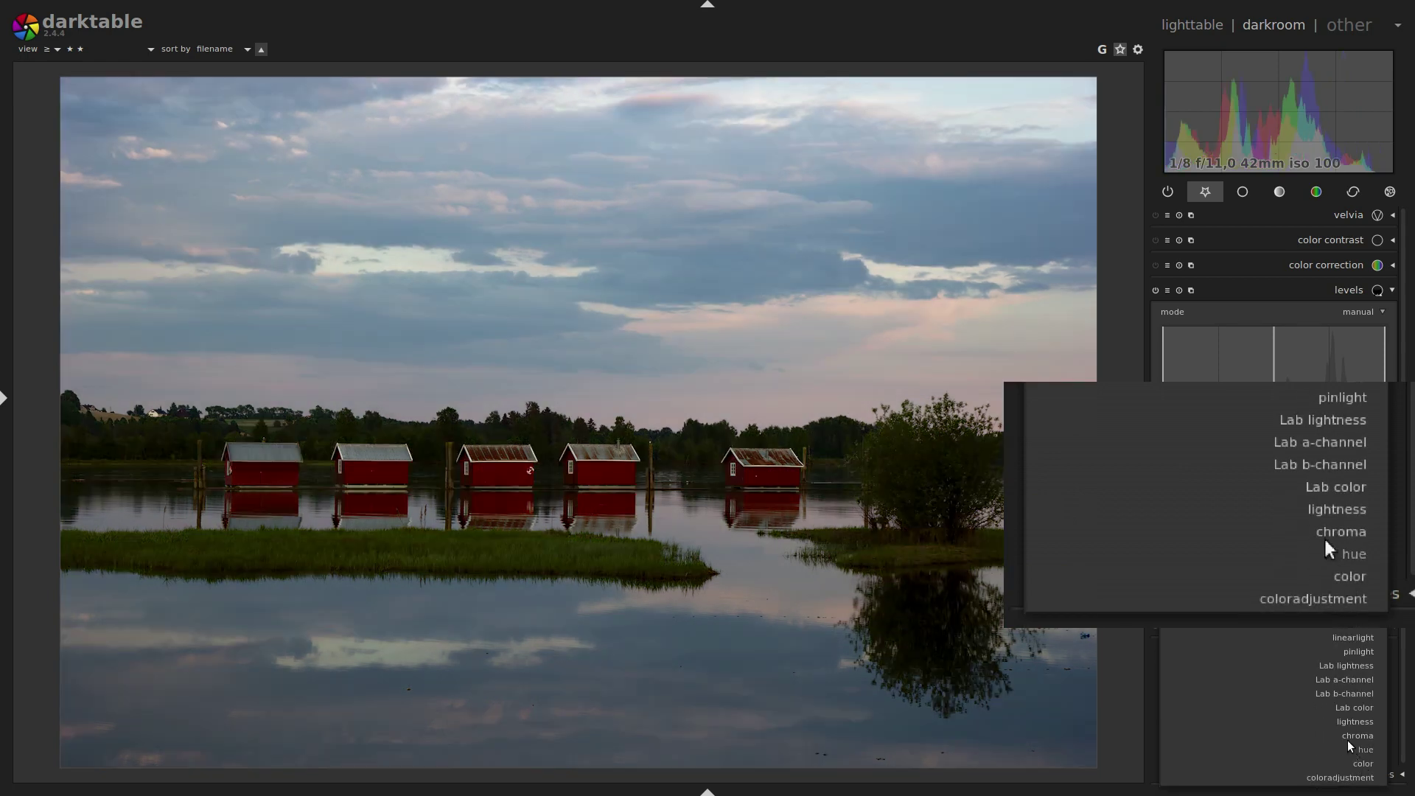
left_click(1360, 706)
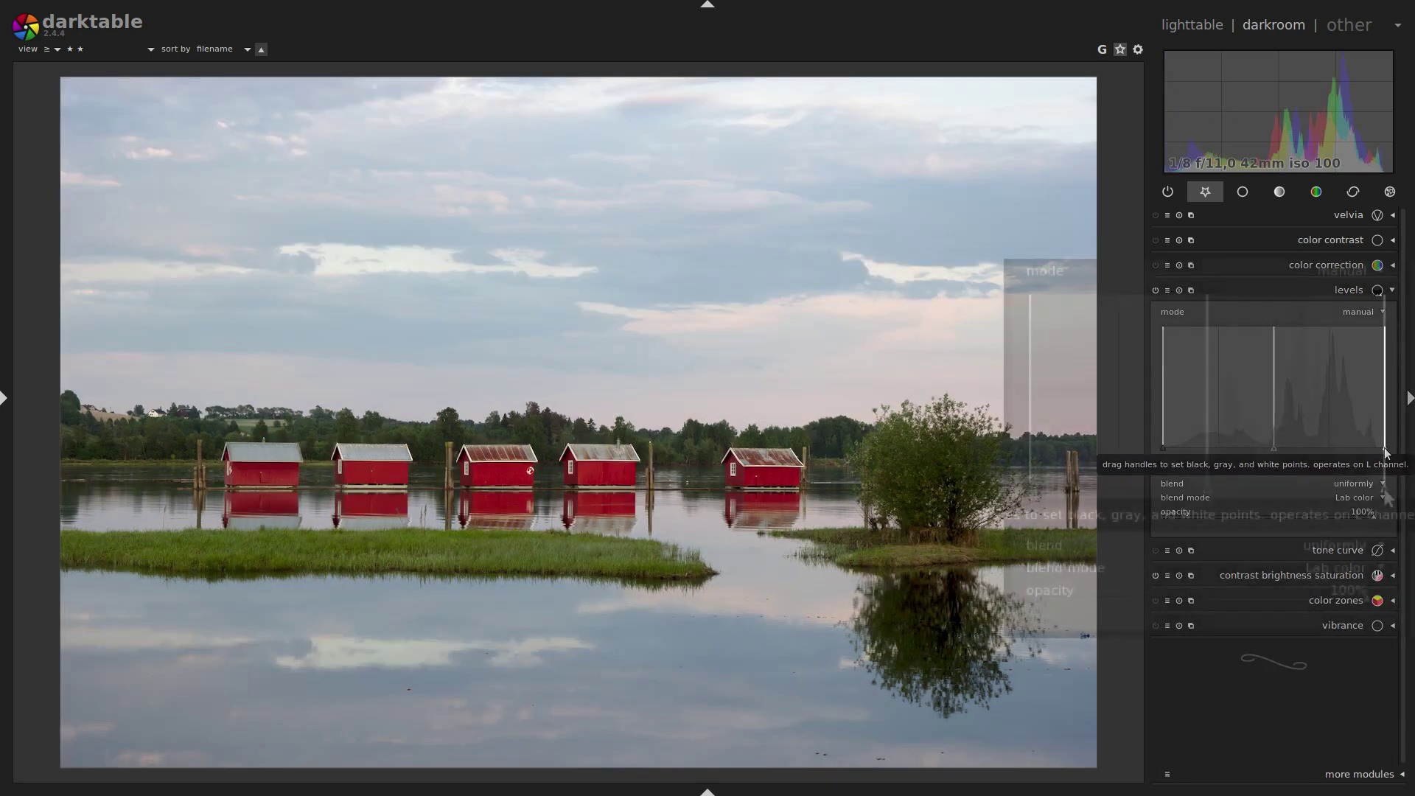
Experiment with the levels white point and settle the gray point near mid-range.
left_click_drag(1383, 449, 1187, 489)
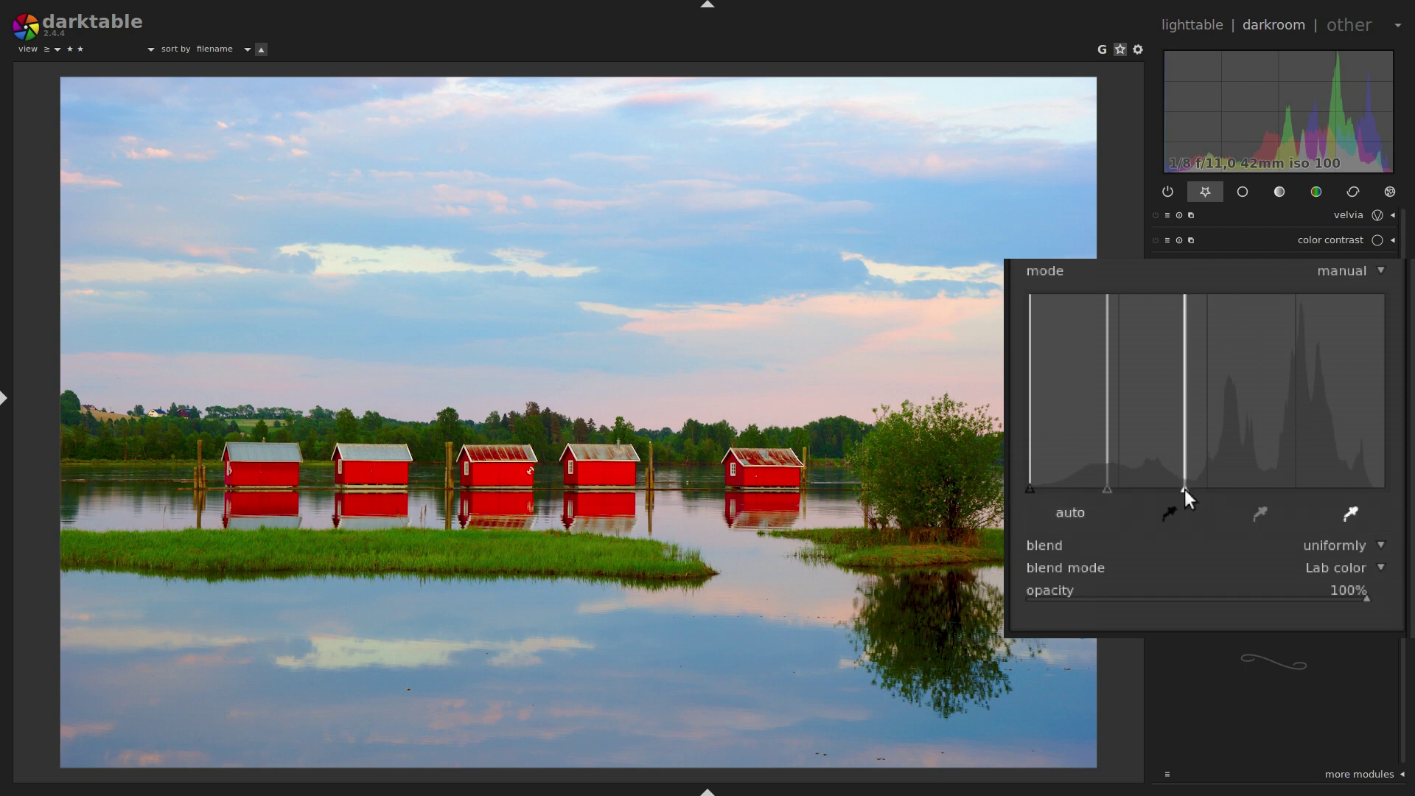
left_click_drag(1184, 488, 1389, 492)
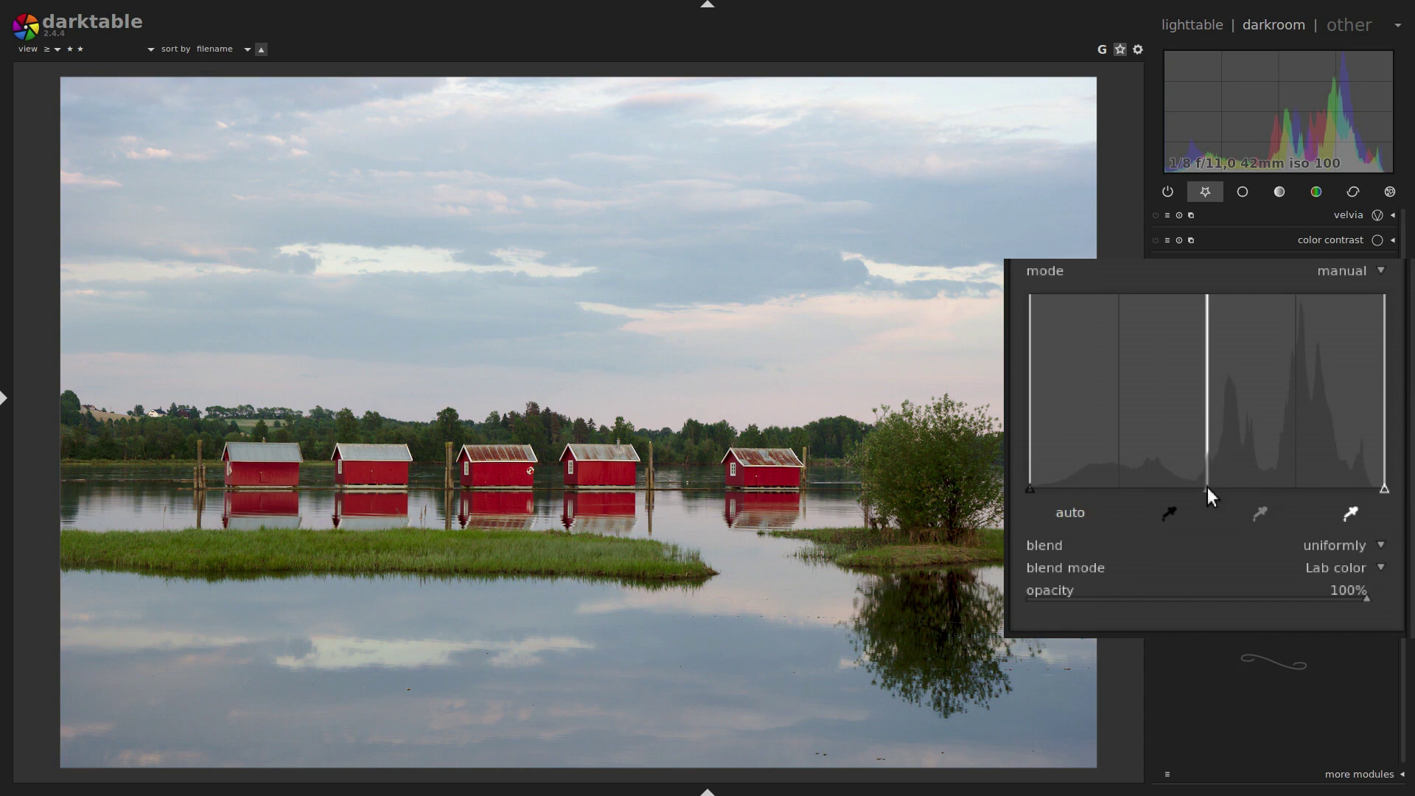
left_click_drag(1206, 489, 1254, 489)
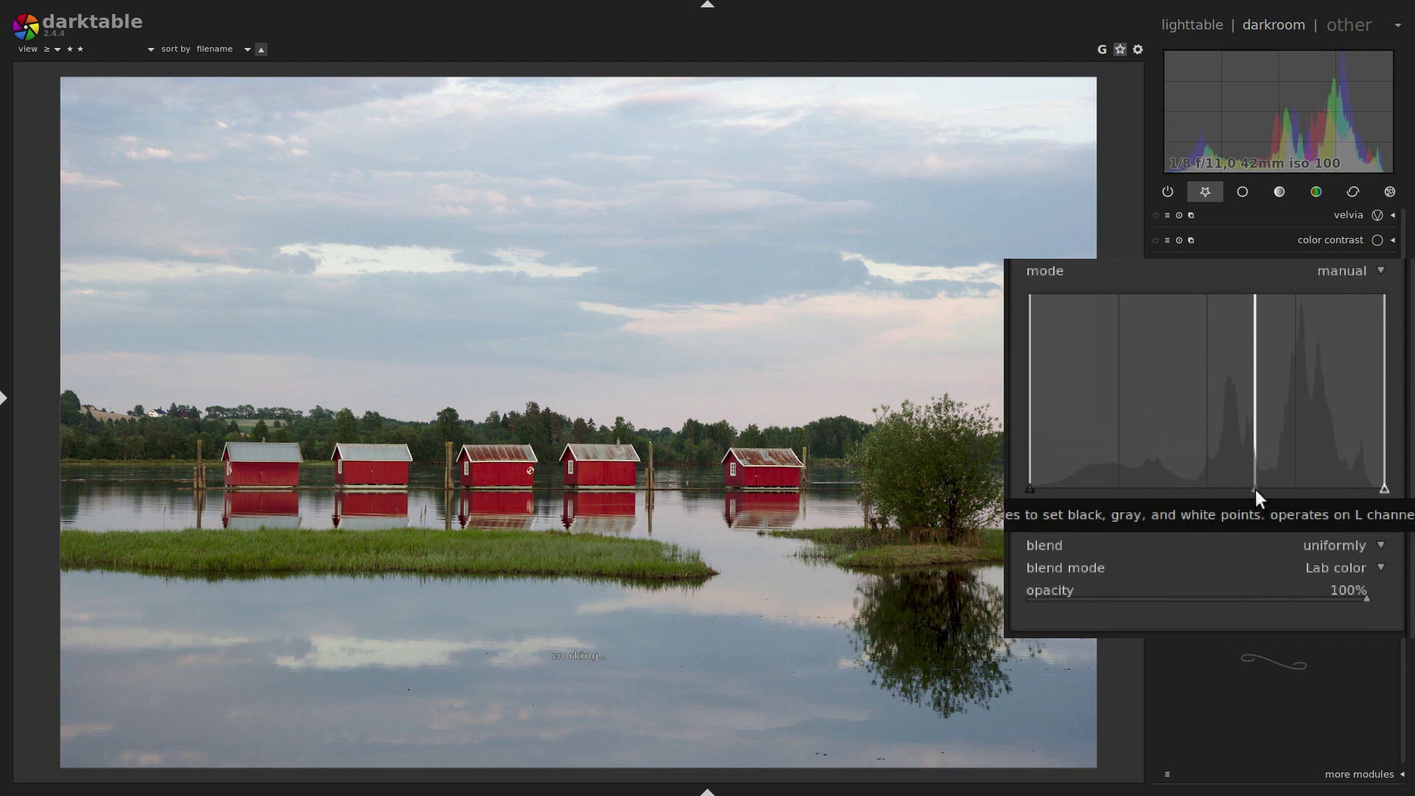
left_click_drag(1254, 489, 1262, 489)
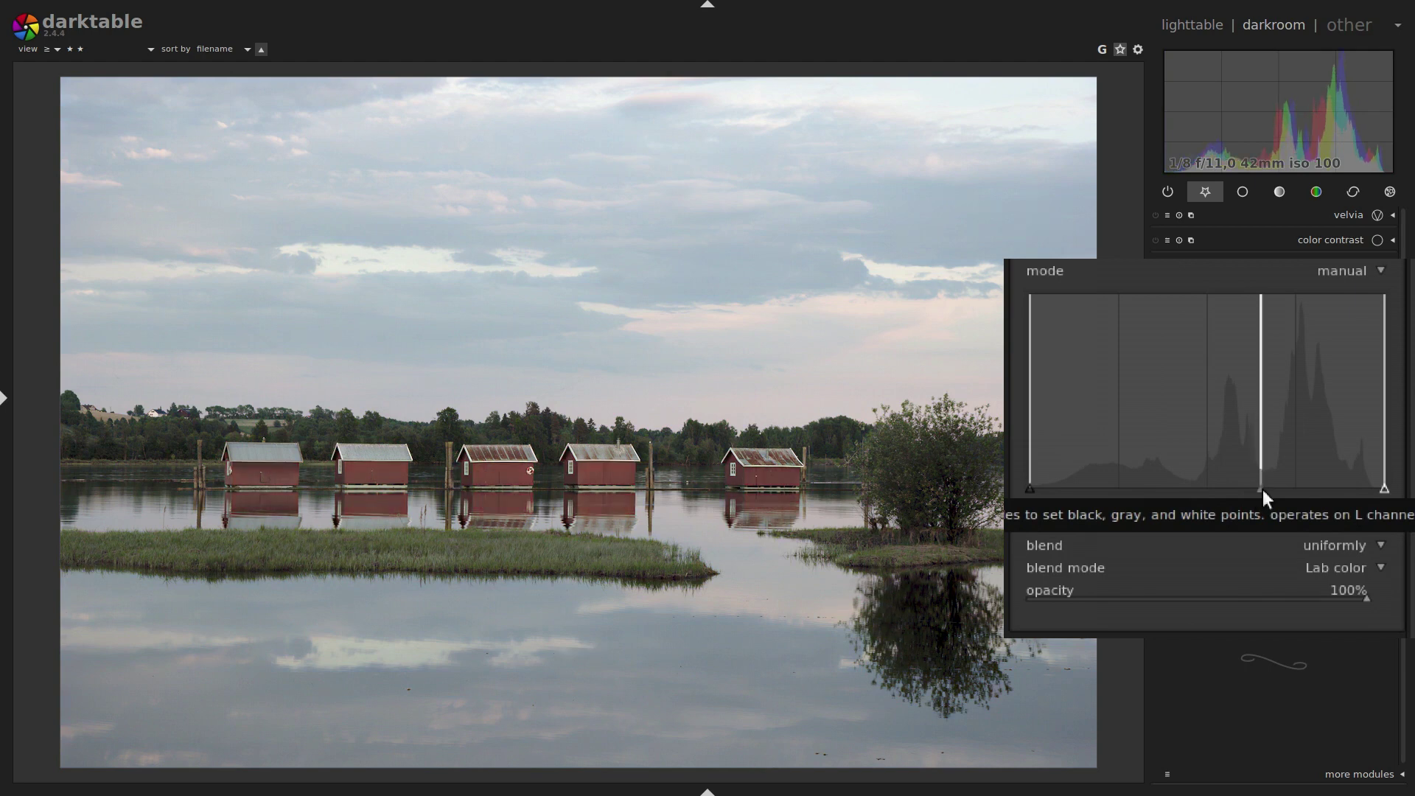
left_click_drag(1263, 489, 1198, 497)
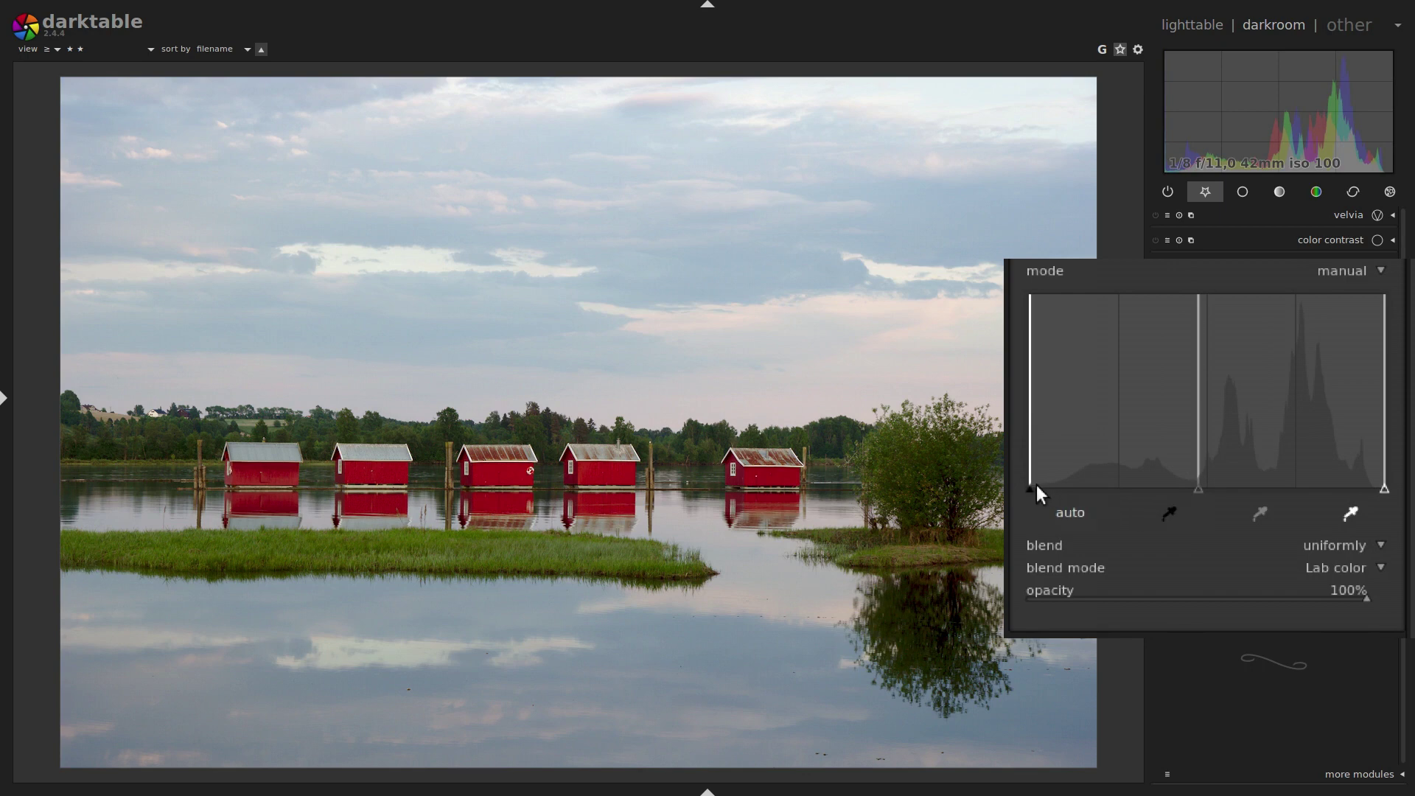
Try moving the black and white points, then return both to the histogram ends.
left_click_drag(1030, 486, 1118, 492)
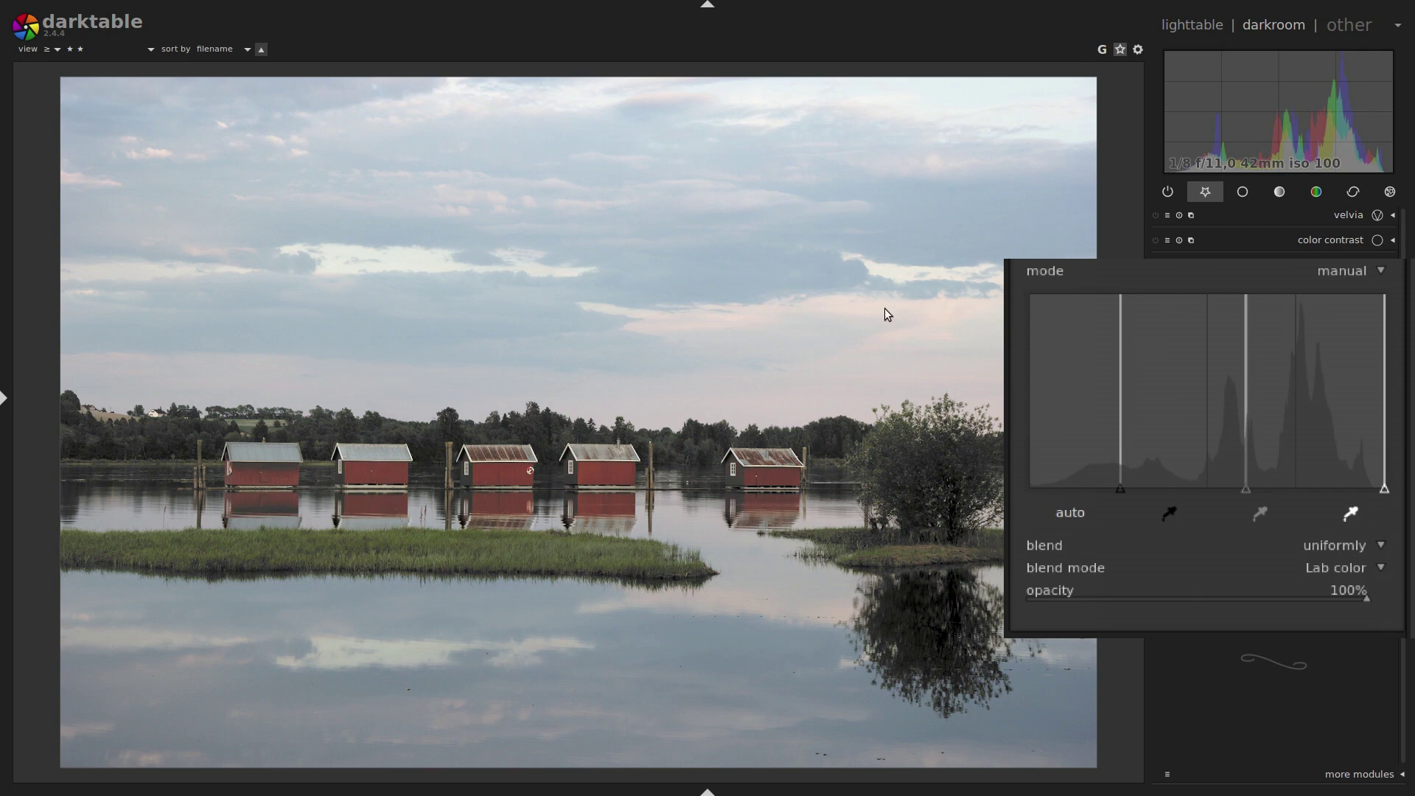
left_click_drag(1118, 486, 1010, 509)
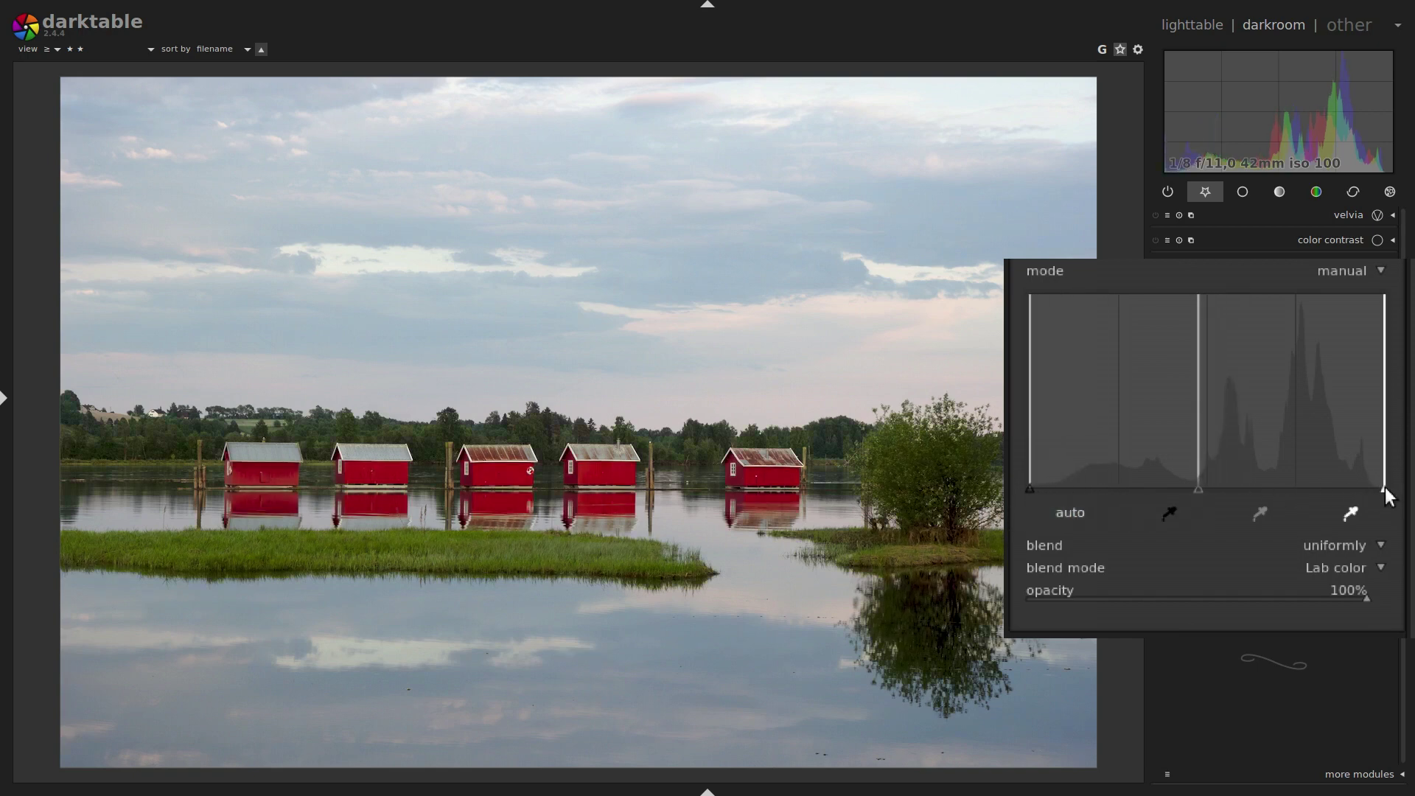
left_click_drag(1385, 490, 1322, 492)
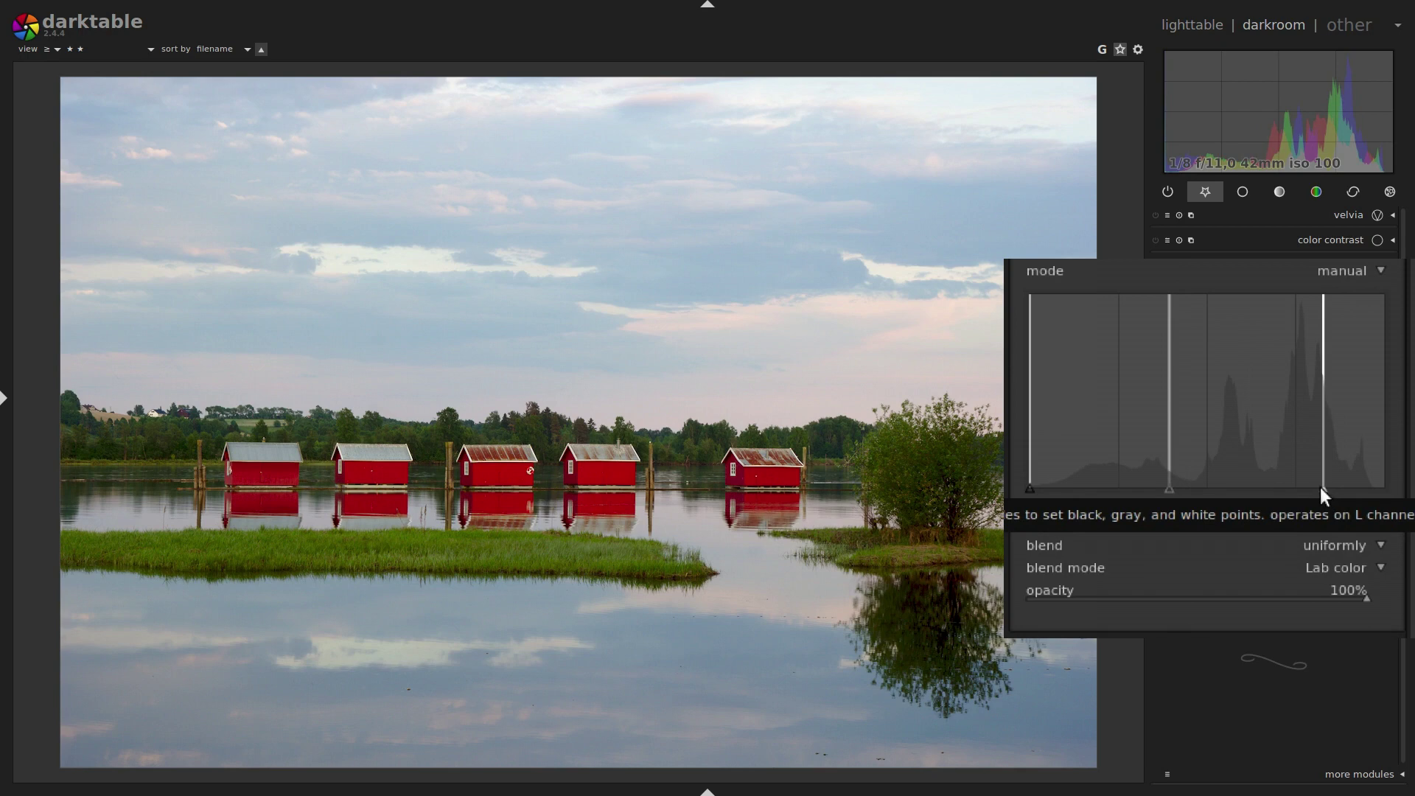
left_click_drag(1320, 488, 1405, 456)
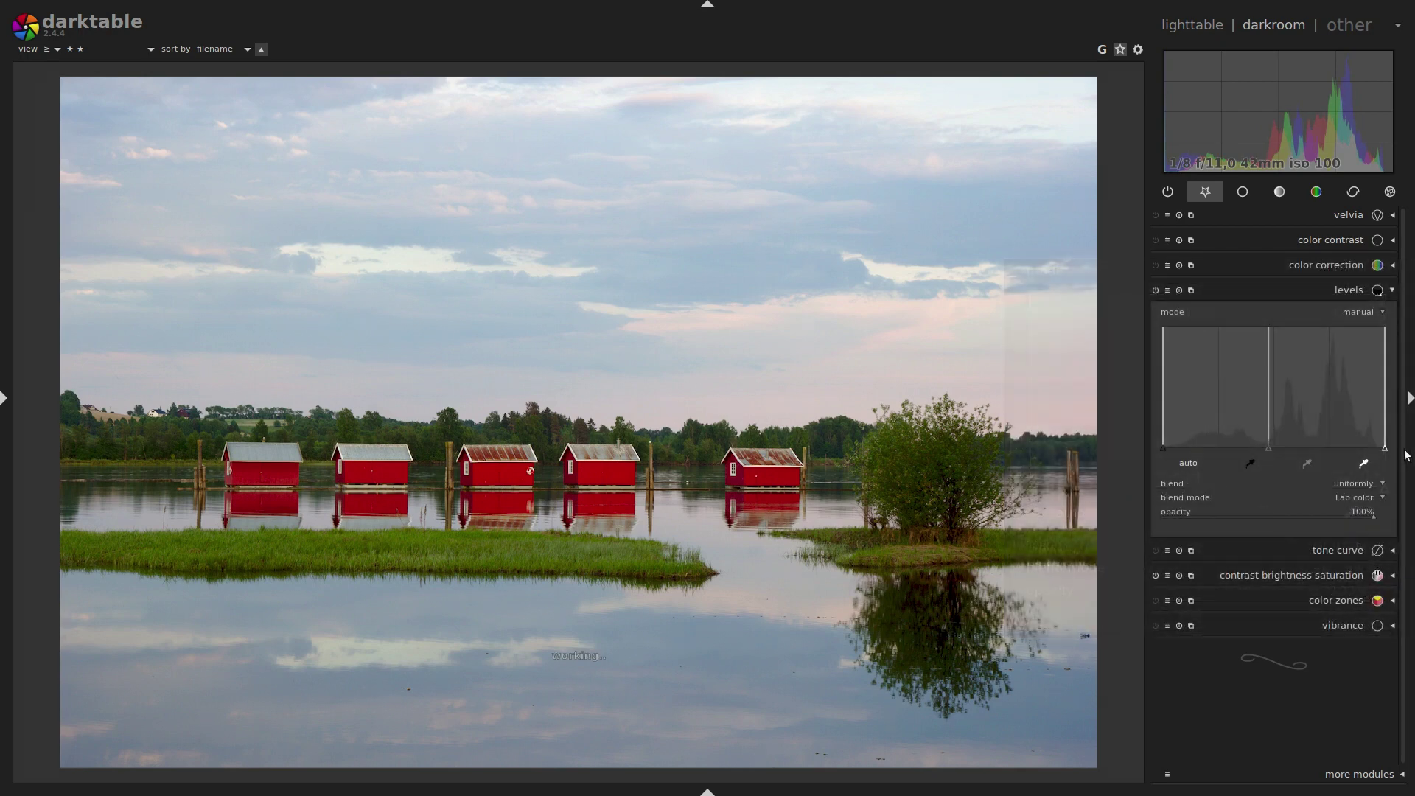
Test color correction saturation up and down, then show color contrast with both axes at 1,00.
left_click(1335, 262)
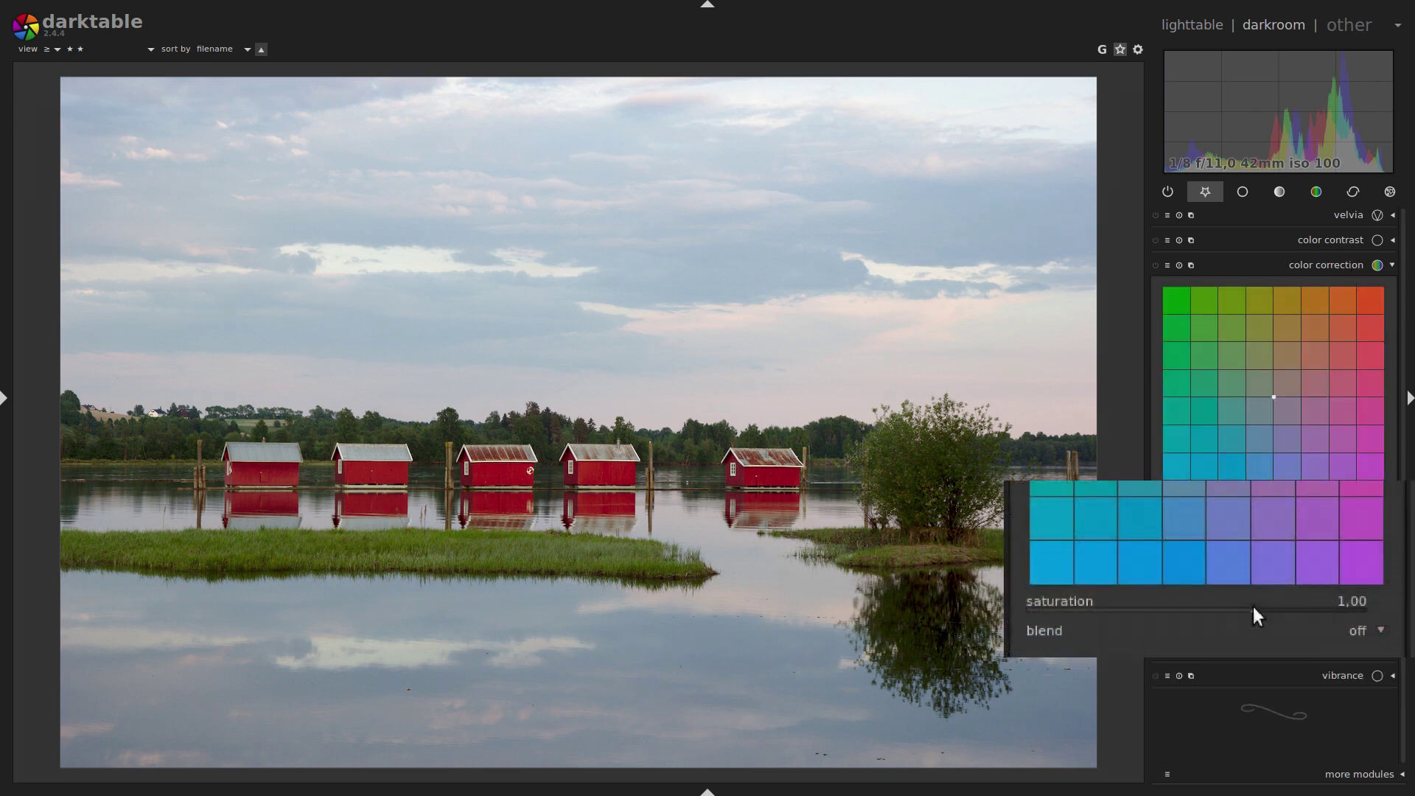
left_click_drag(1254, 608, 1302, 609)
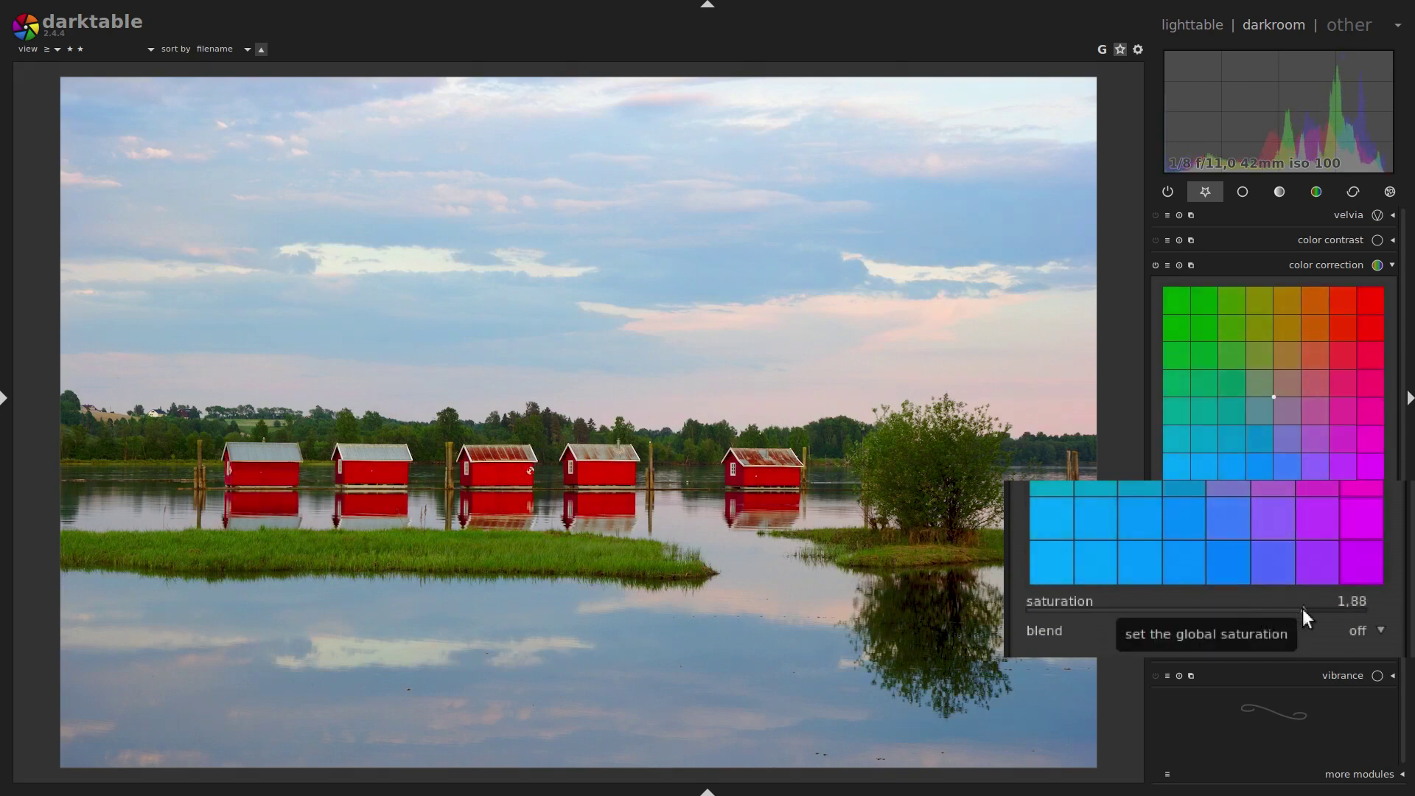
left_click_drag(1302, 609, 1061, 615)
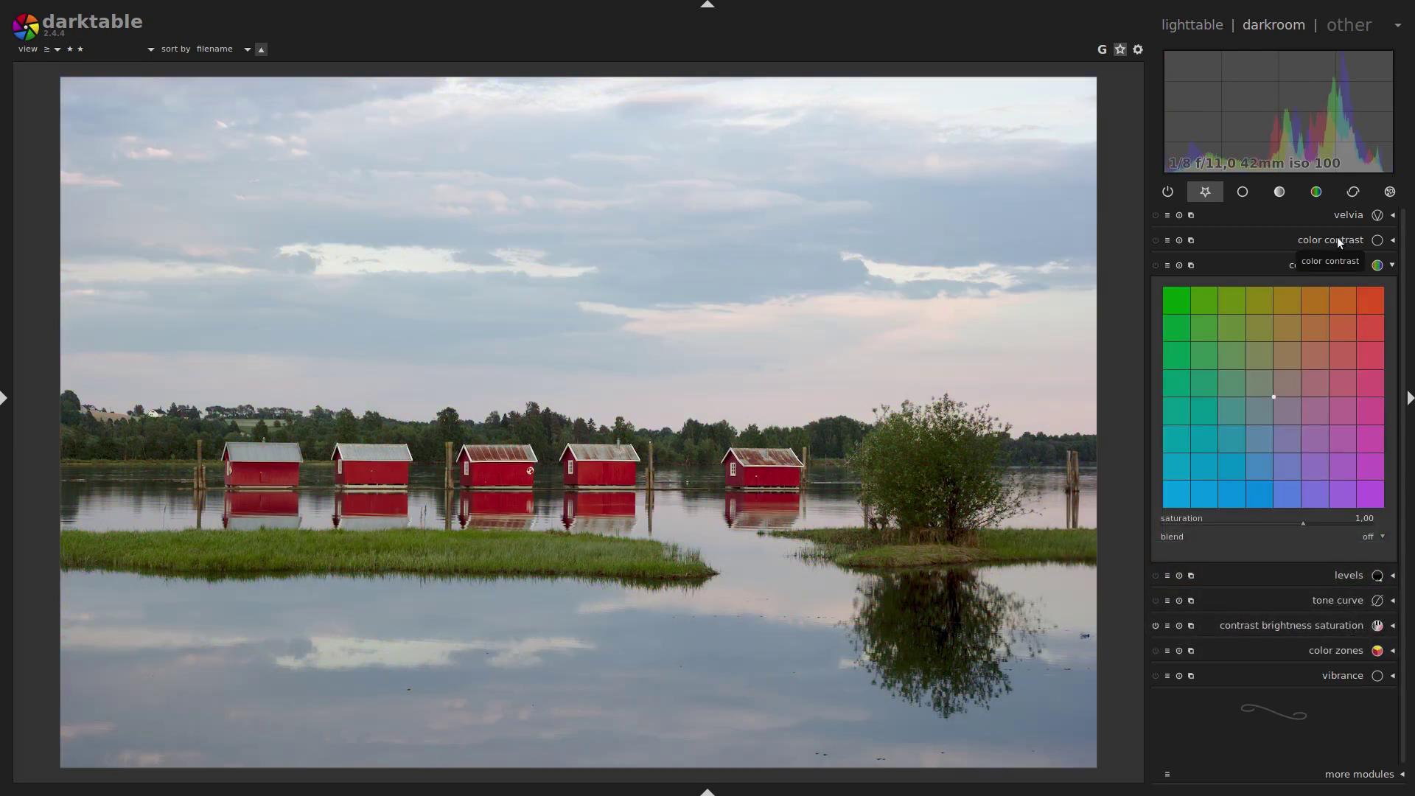
left_click(1337, 240)
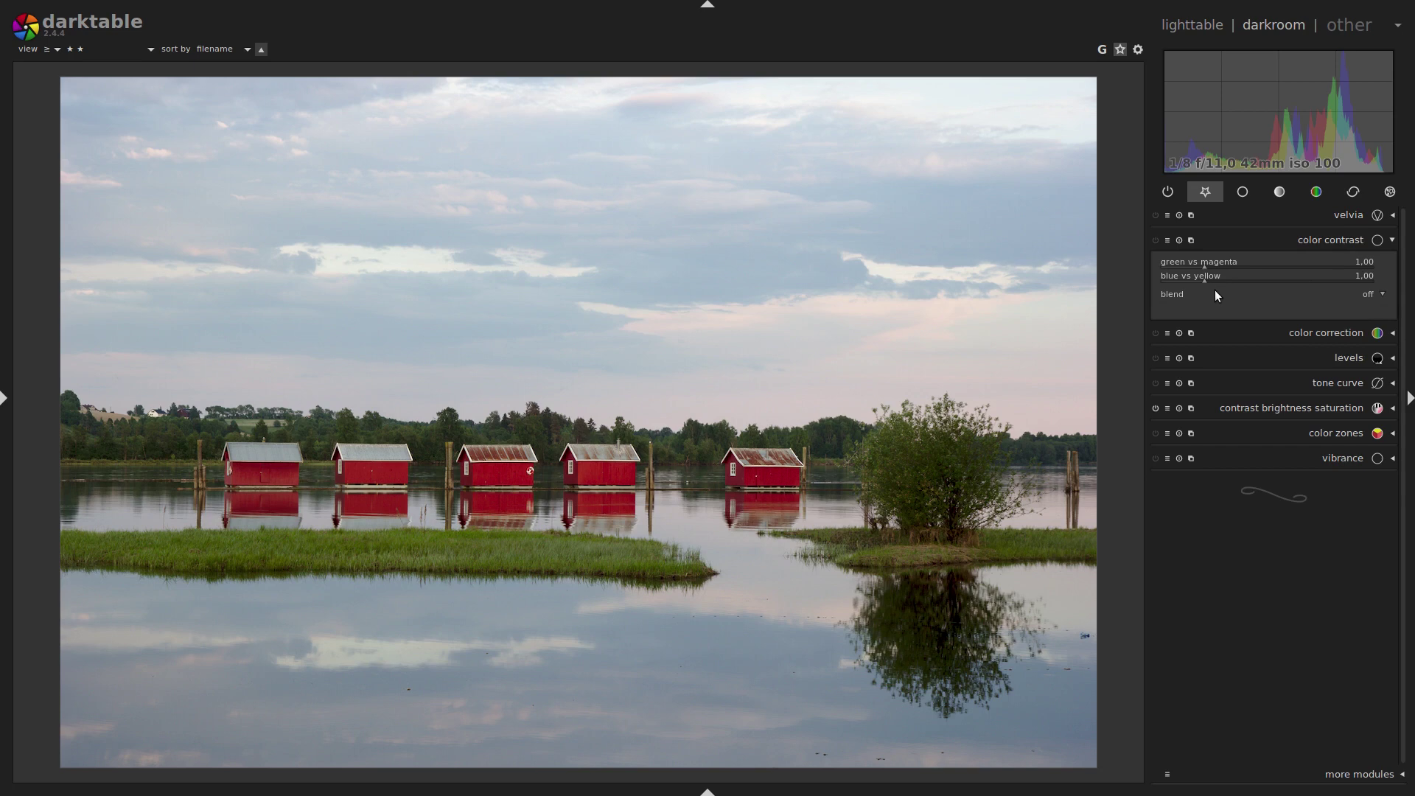
Raise color contrast green vs magenta to about 2,38 for more vivid boathouses and sky.
left_click(1297, 381)
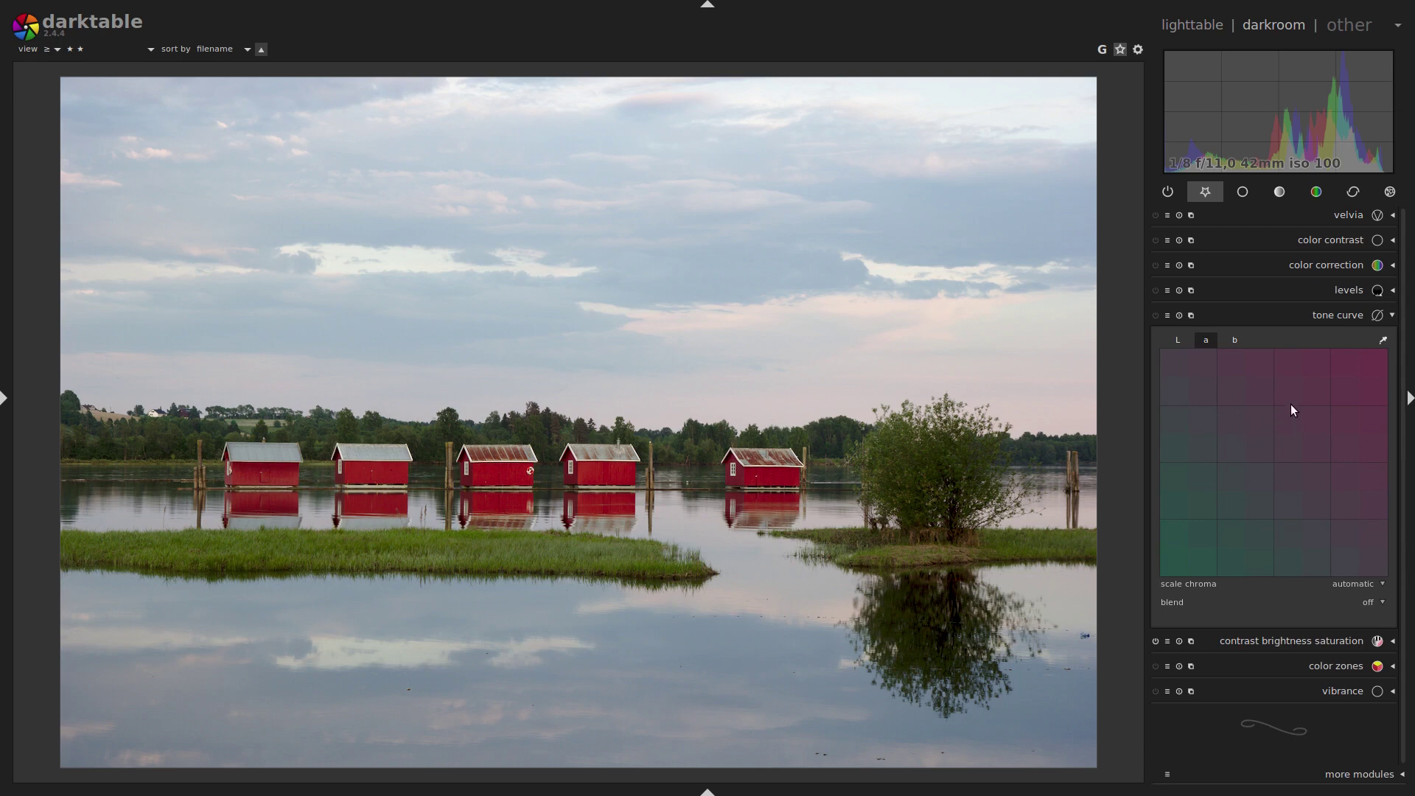
left_click(1312, 240)
left_click_drag(1098, 286, 1203, 286)
Raise color contrast blue vs yellow and slightly lower green vs magenta.
scroll(1206, 285, "up", 6)
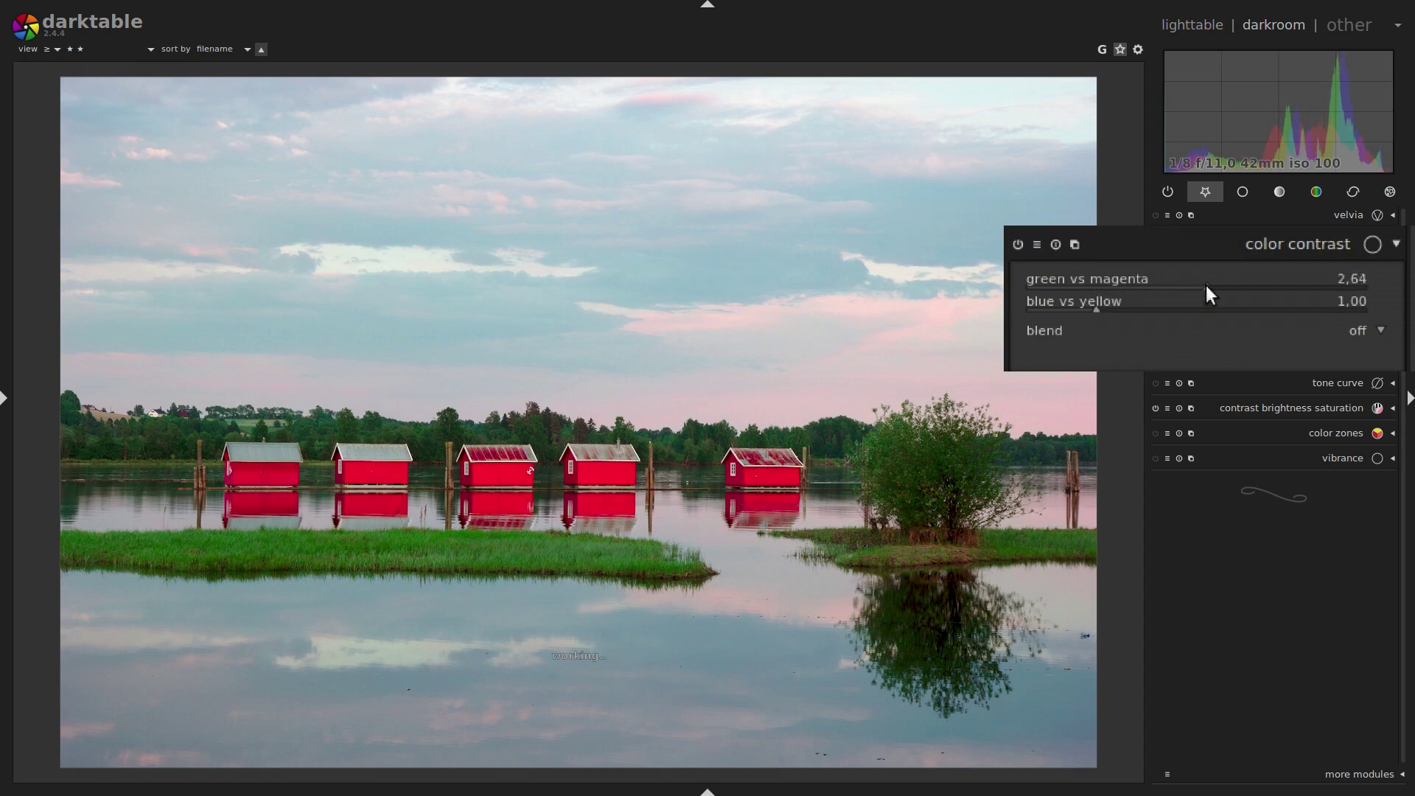
left_click_drag(1101, 307, 1221, 308)
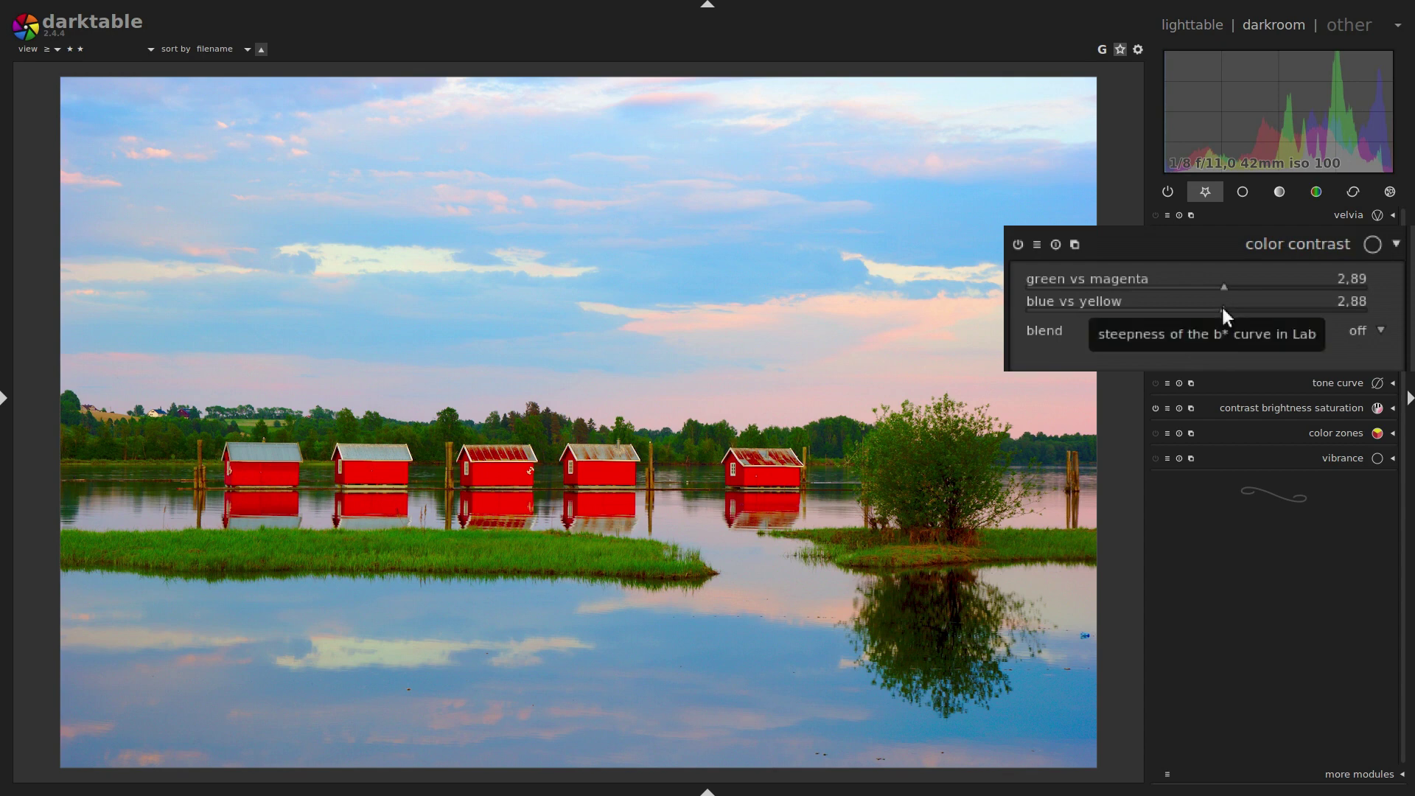
left_click_drag(1222, 286, 1219, 286)
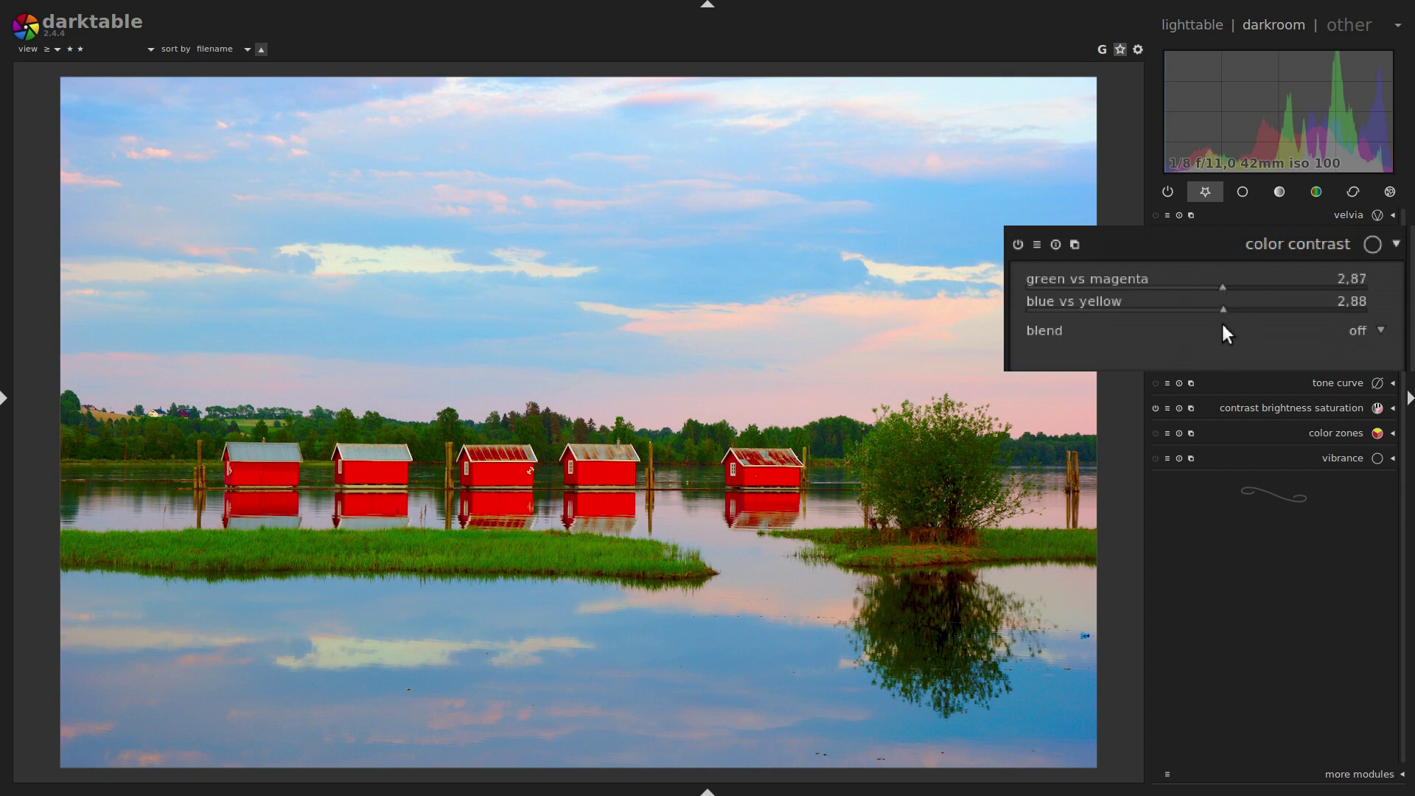
Blend color contrast uniformly, testing opacity and returning it to 100%.
left_click(1354, 330)
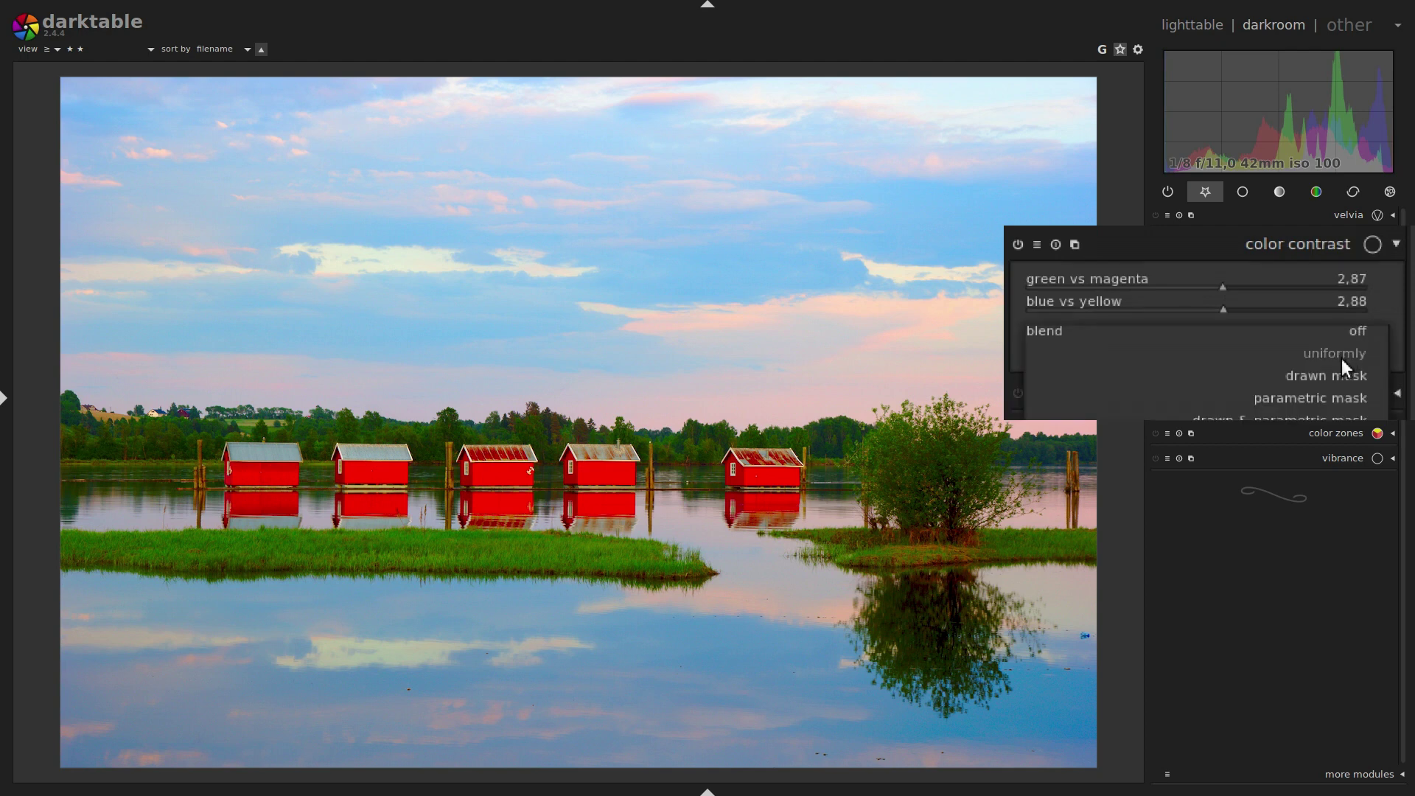
left_click(1343, 349)
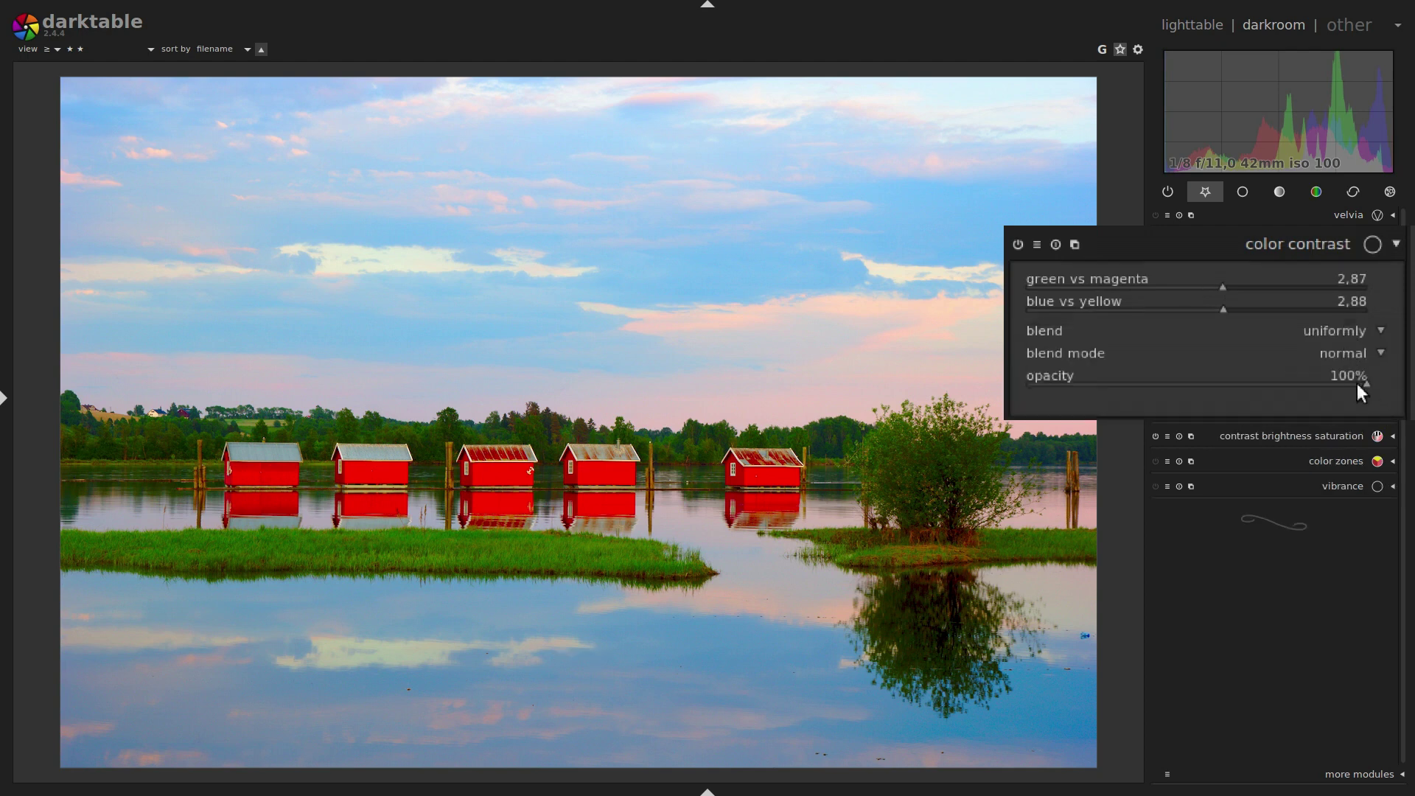
left_click_drag(1365, 381, 1107, 405)
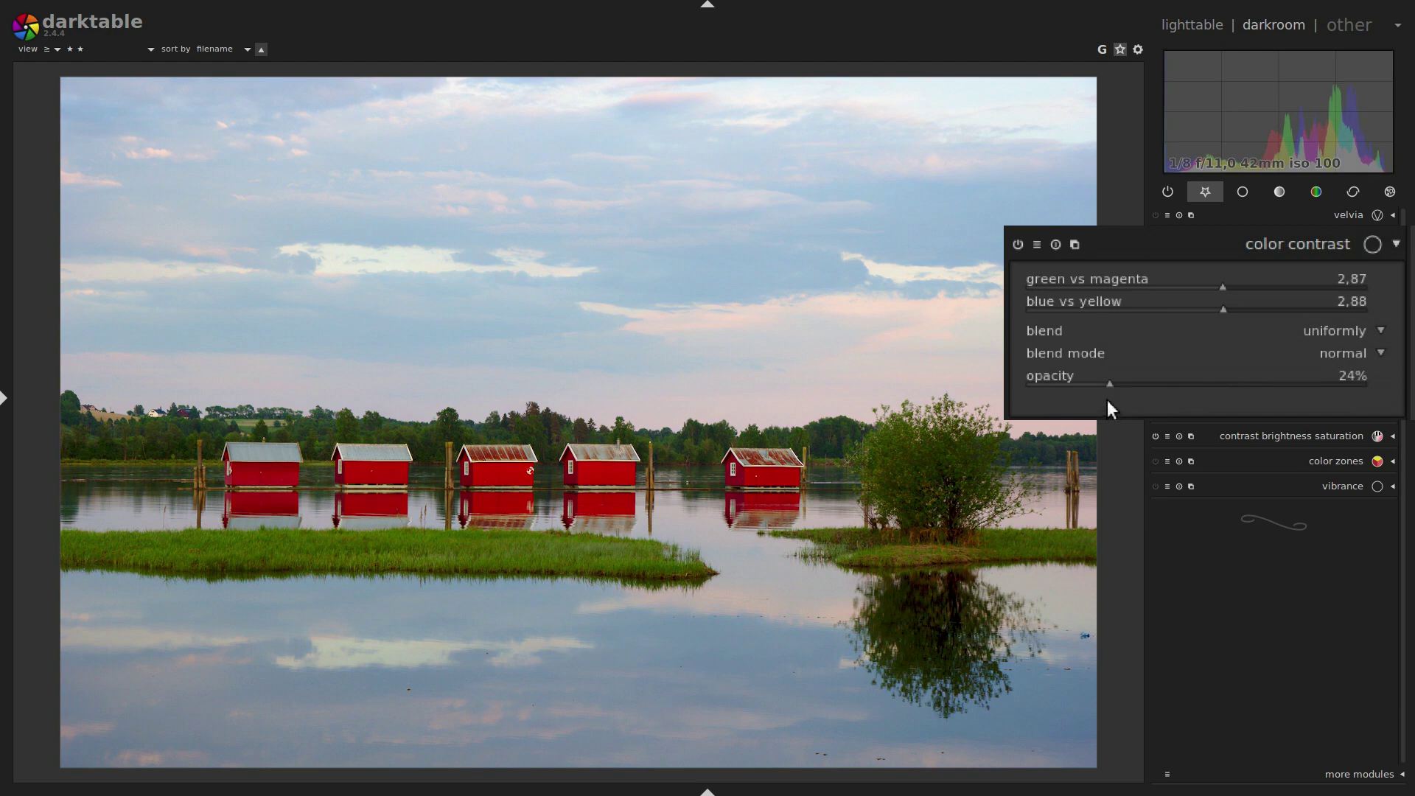
left_click(1238, 395)
left_click_drag(1368, 388, 1380, 388)
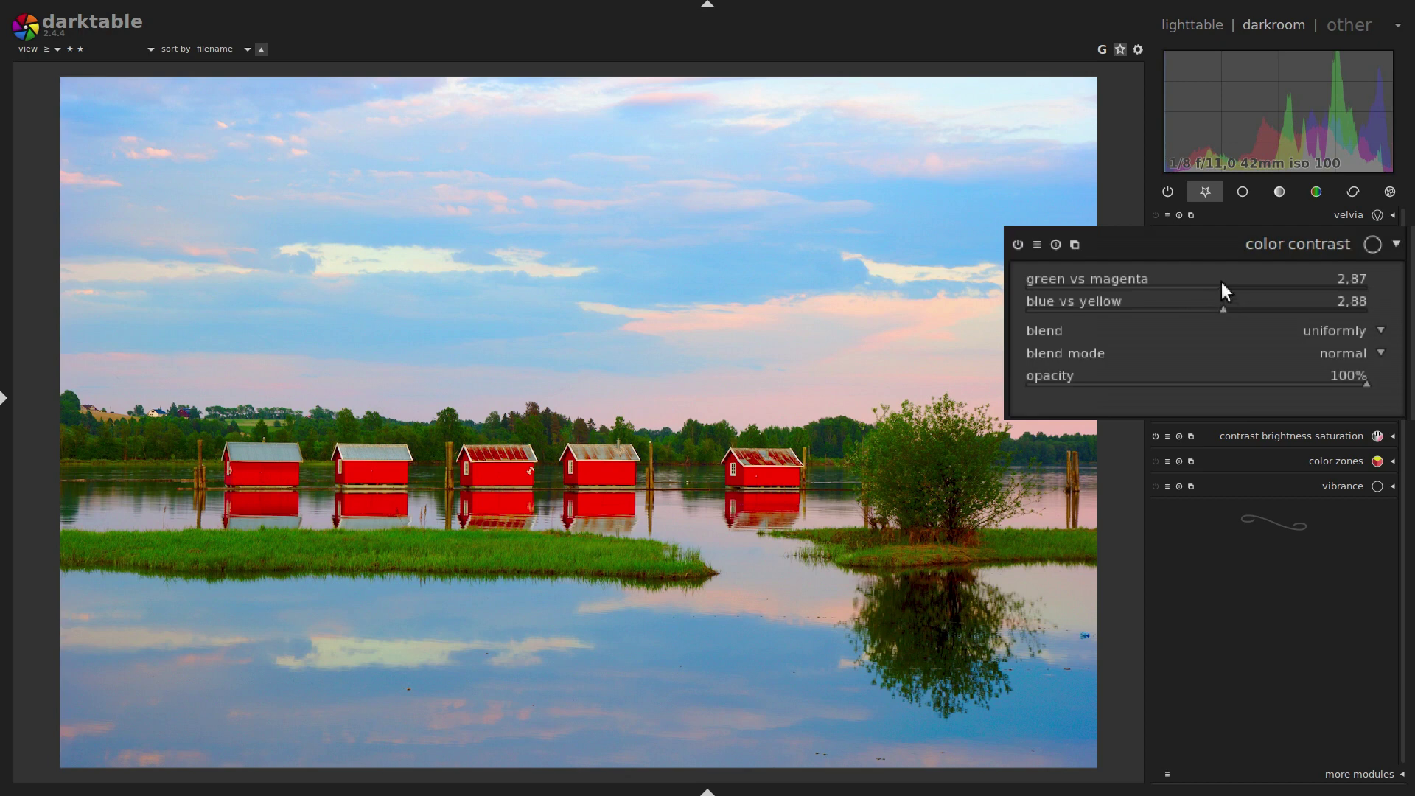
Set both green vs magenta and blue vs yellow to 1,70.
left_click_drag(1222, 289, 1143, 288)
left_click(1141, 304)
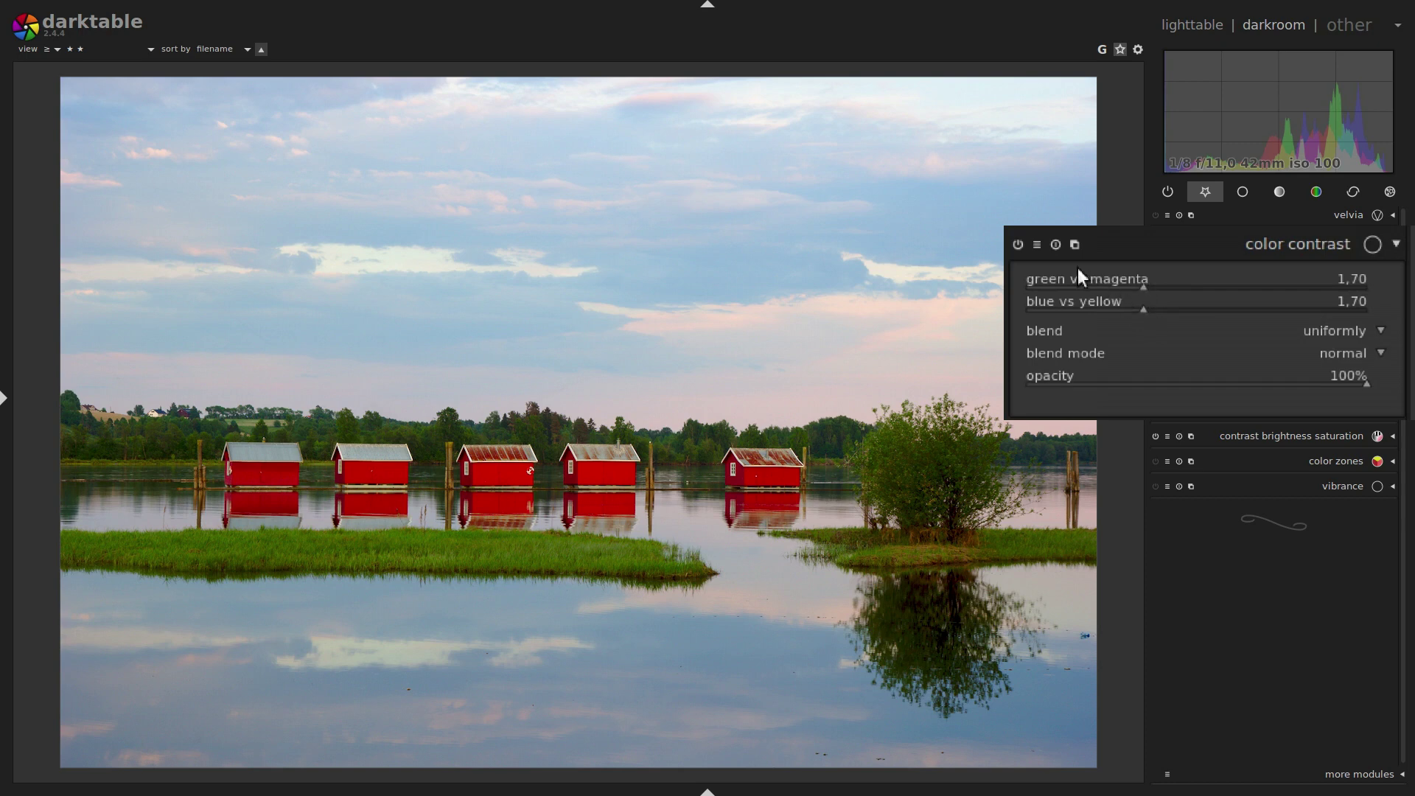
left_click(1038, 249)
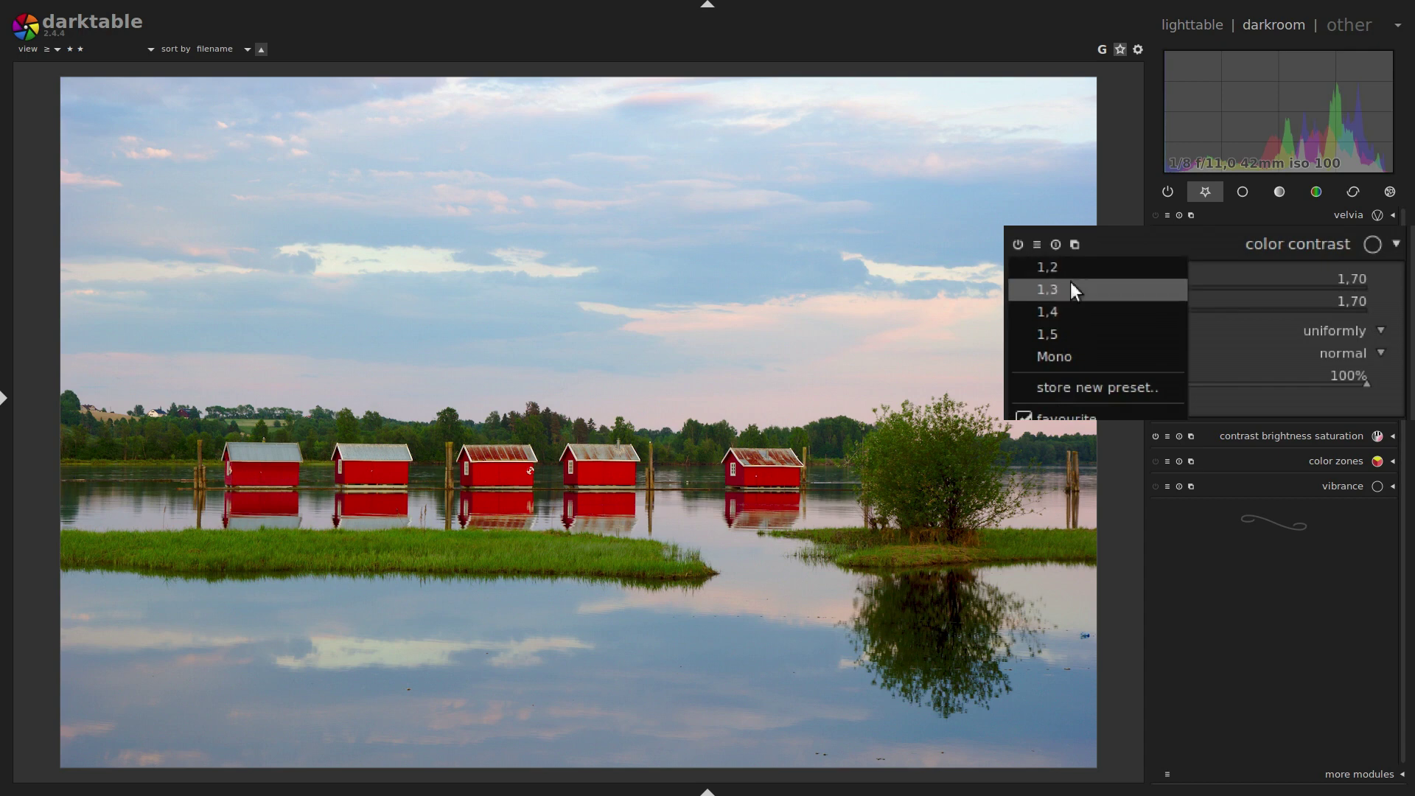
Try the Mono preset, then reset color contrast to 1,00 defaults with blending off.
left_click(1074, 357)
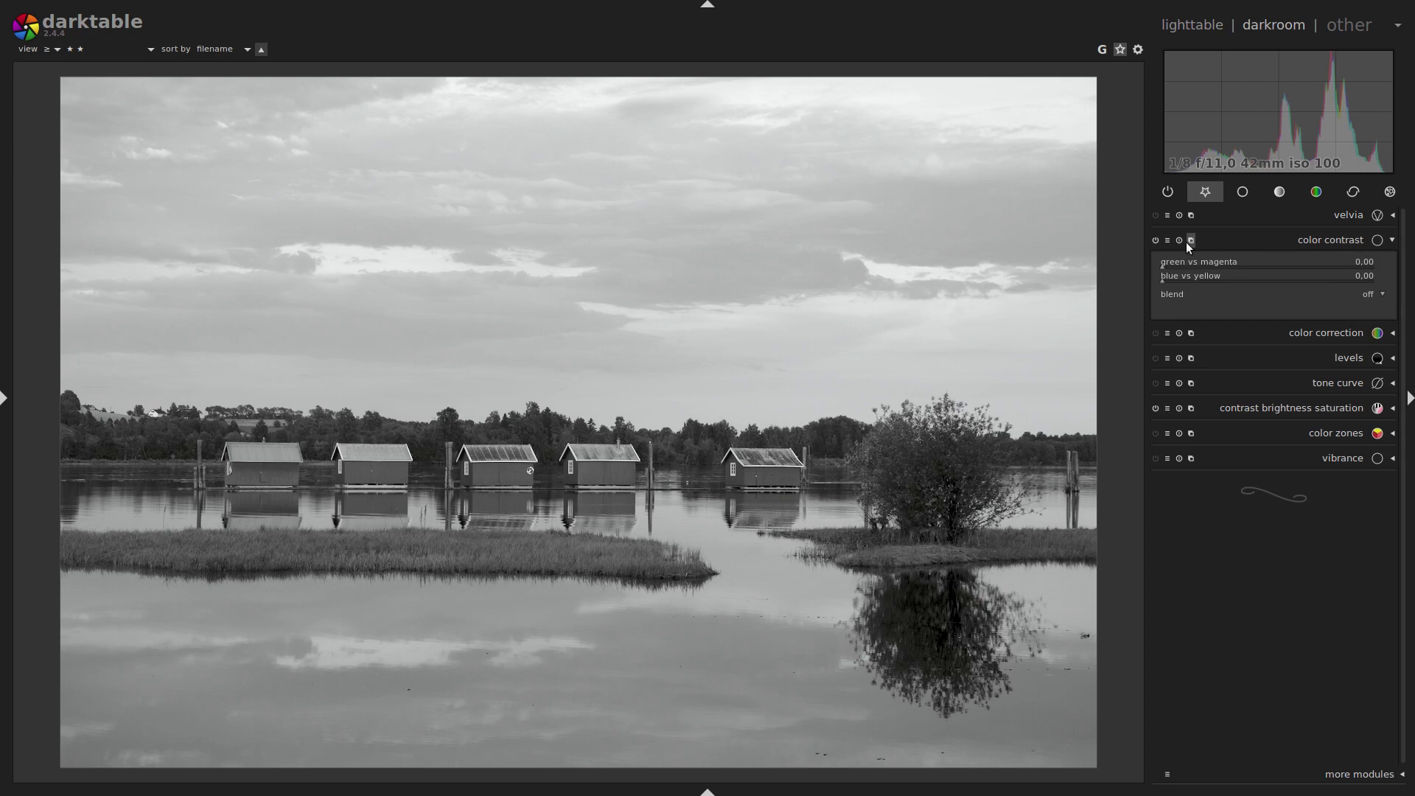
left_click(1179, 240)
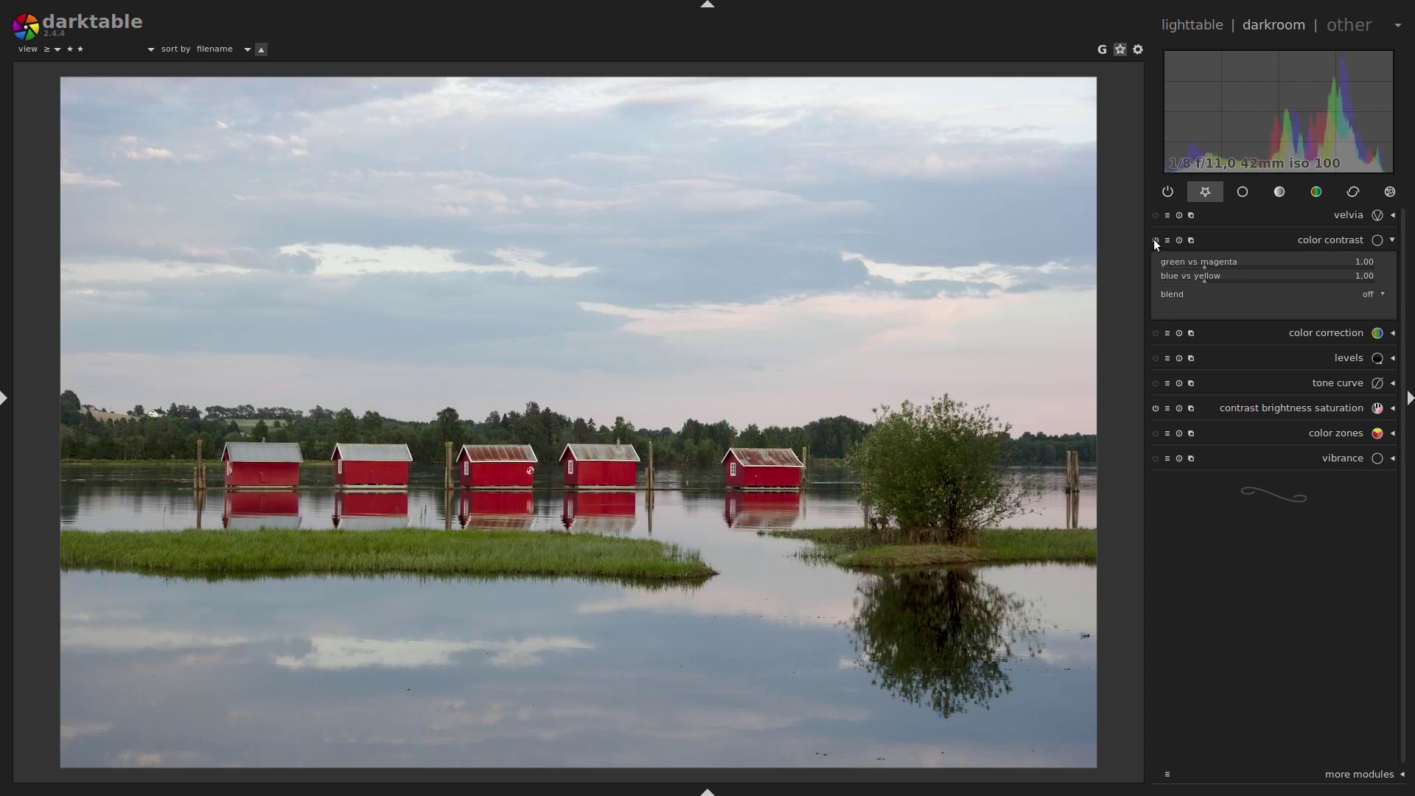
Apply velvia at full strength, set mid-tones bias to 0,00, then lower strength to 21%.
left_click(1341, 215)
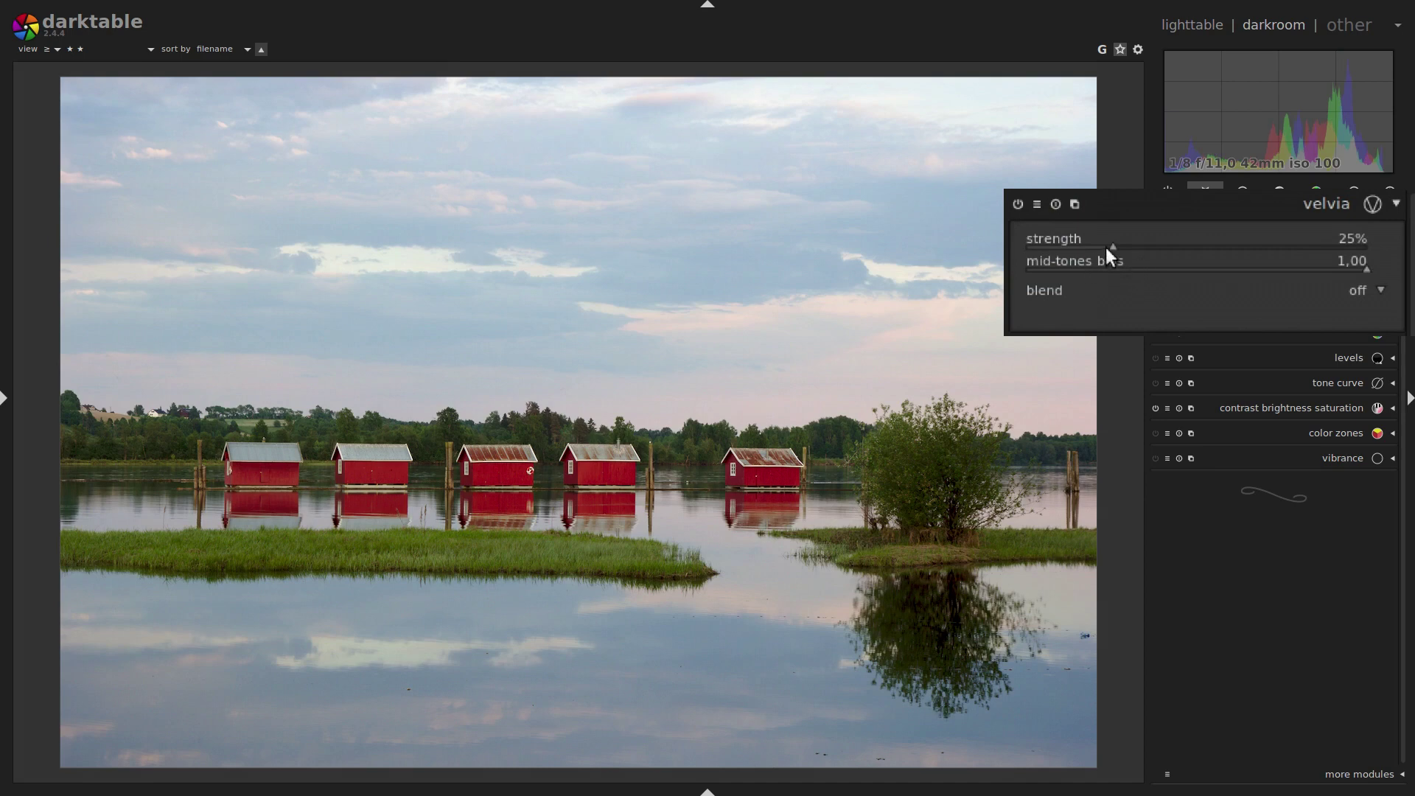
left_click_drag(1113, 246, 1414, 255)
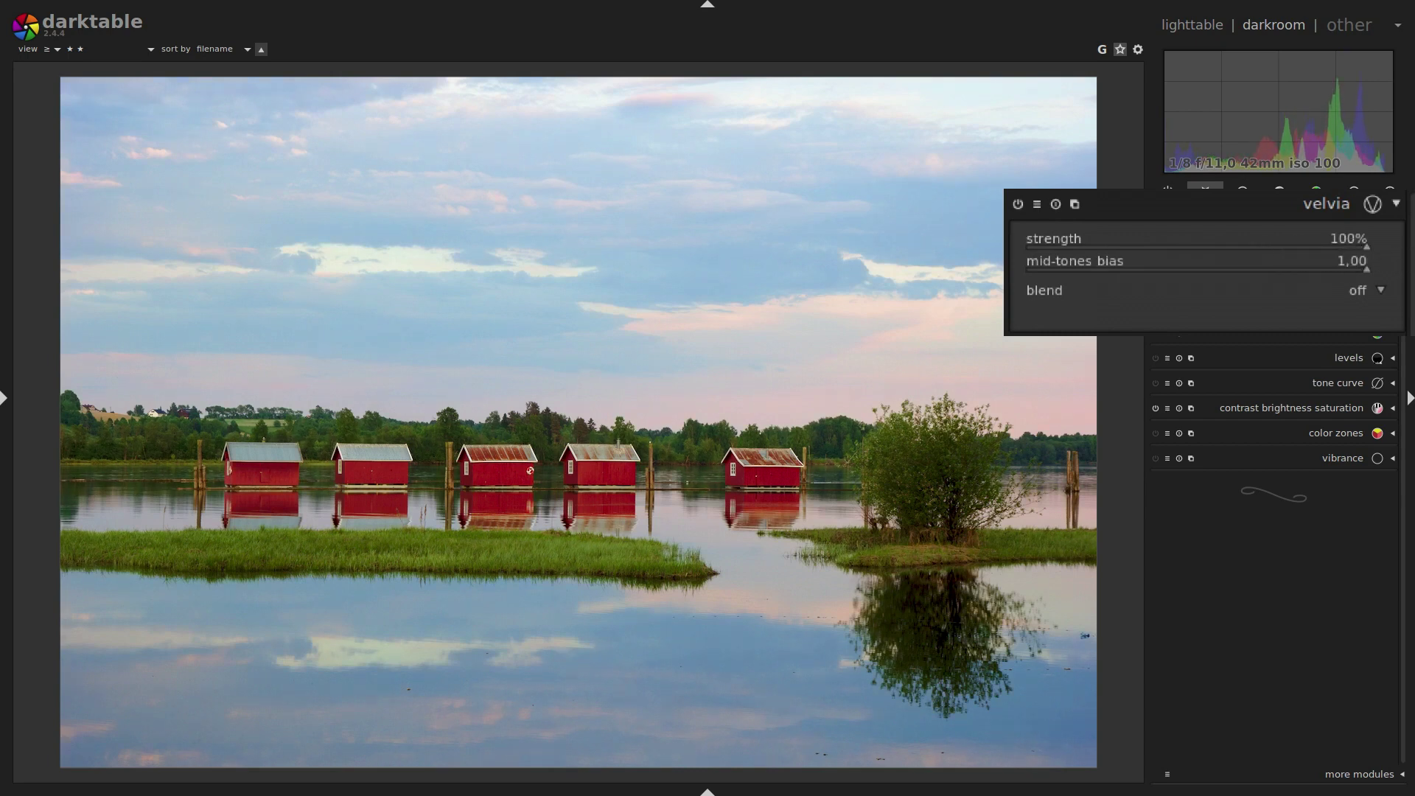
left_click_drag(1306, 254, 1376, 252)
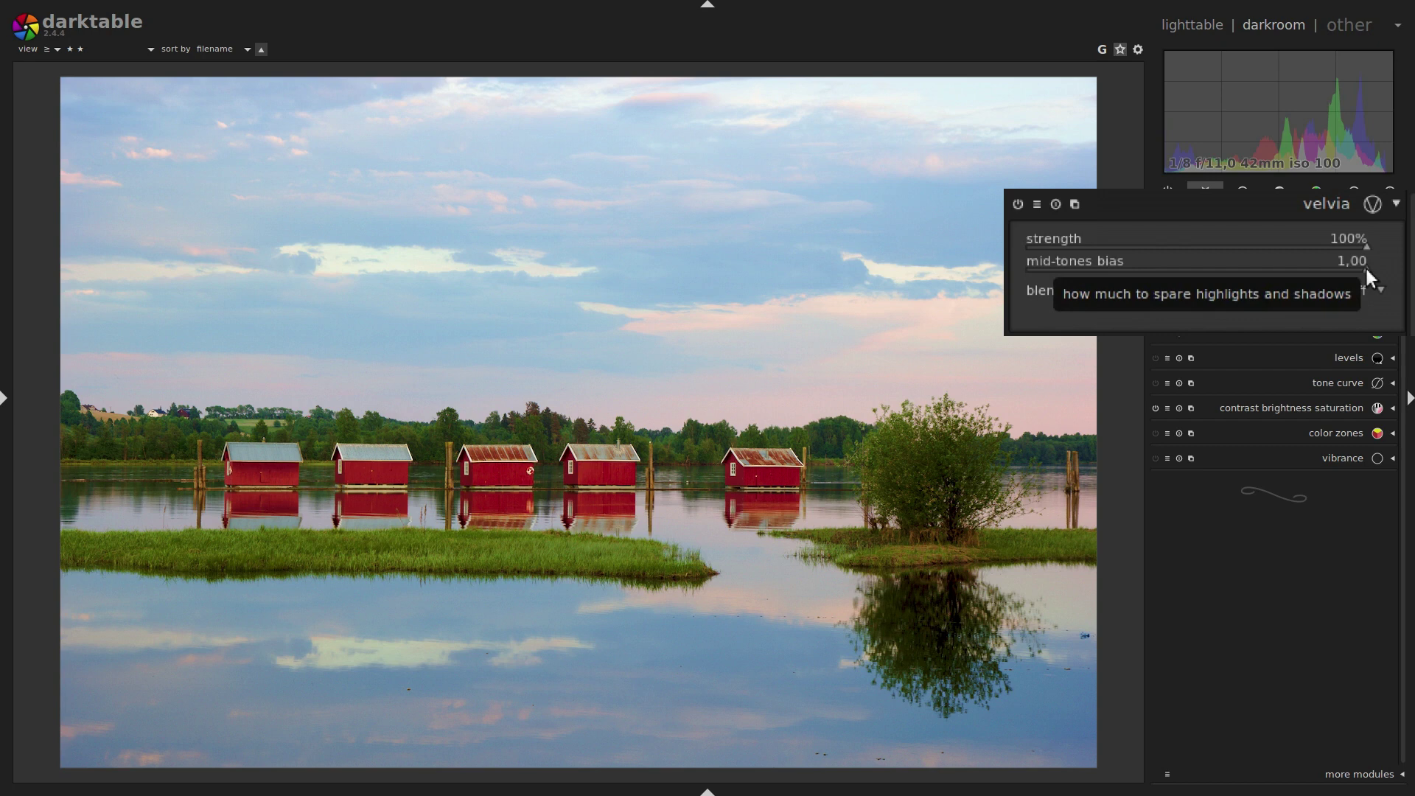
left_click_drag(1367, 269, 1003, 282)
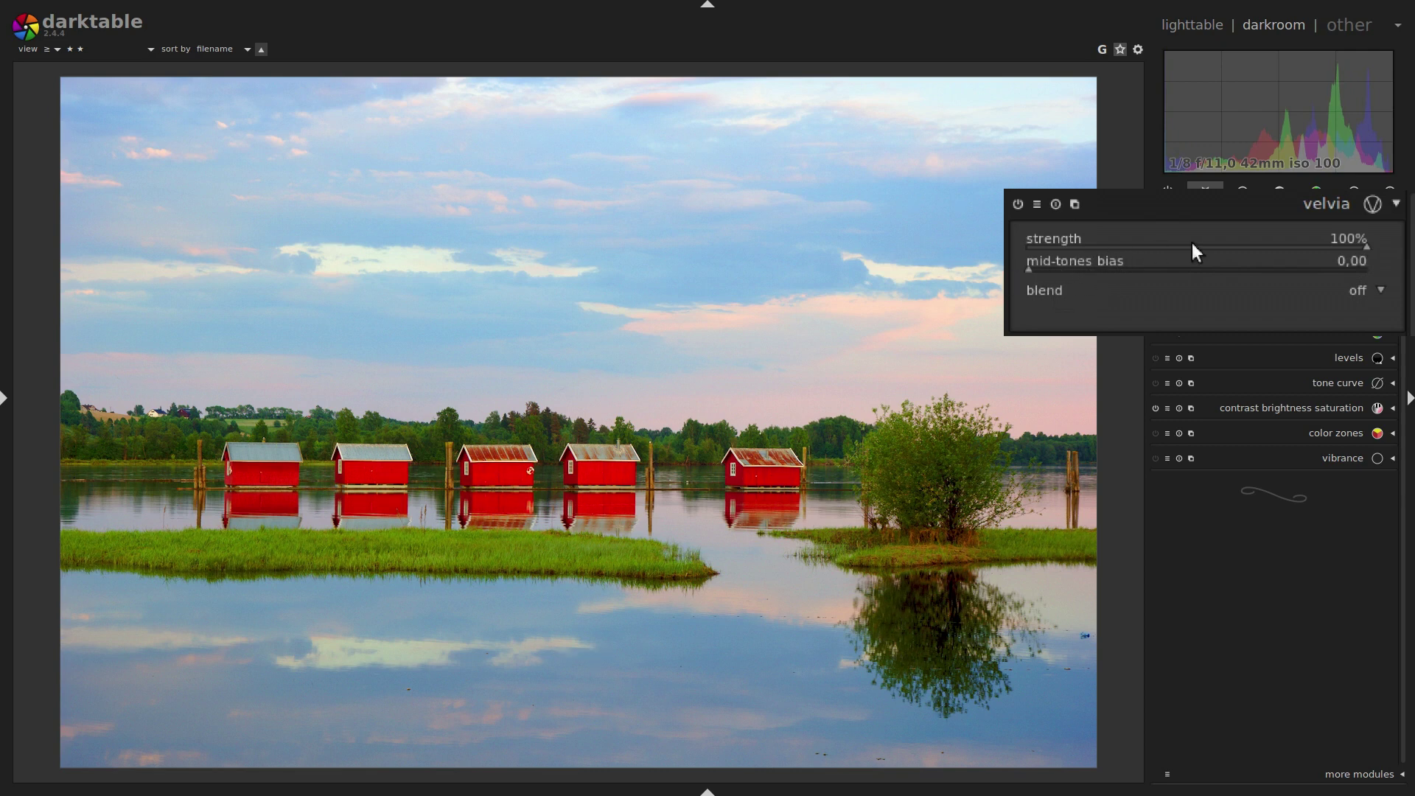
left_click_drag(1367, 247, 1098, 252)
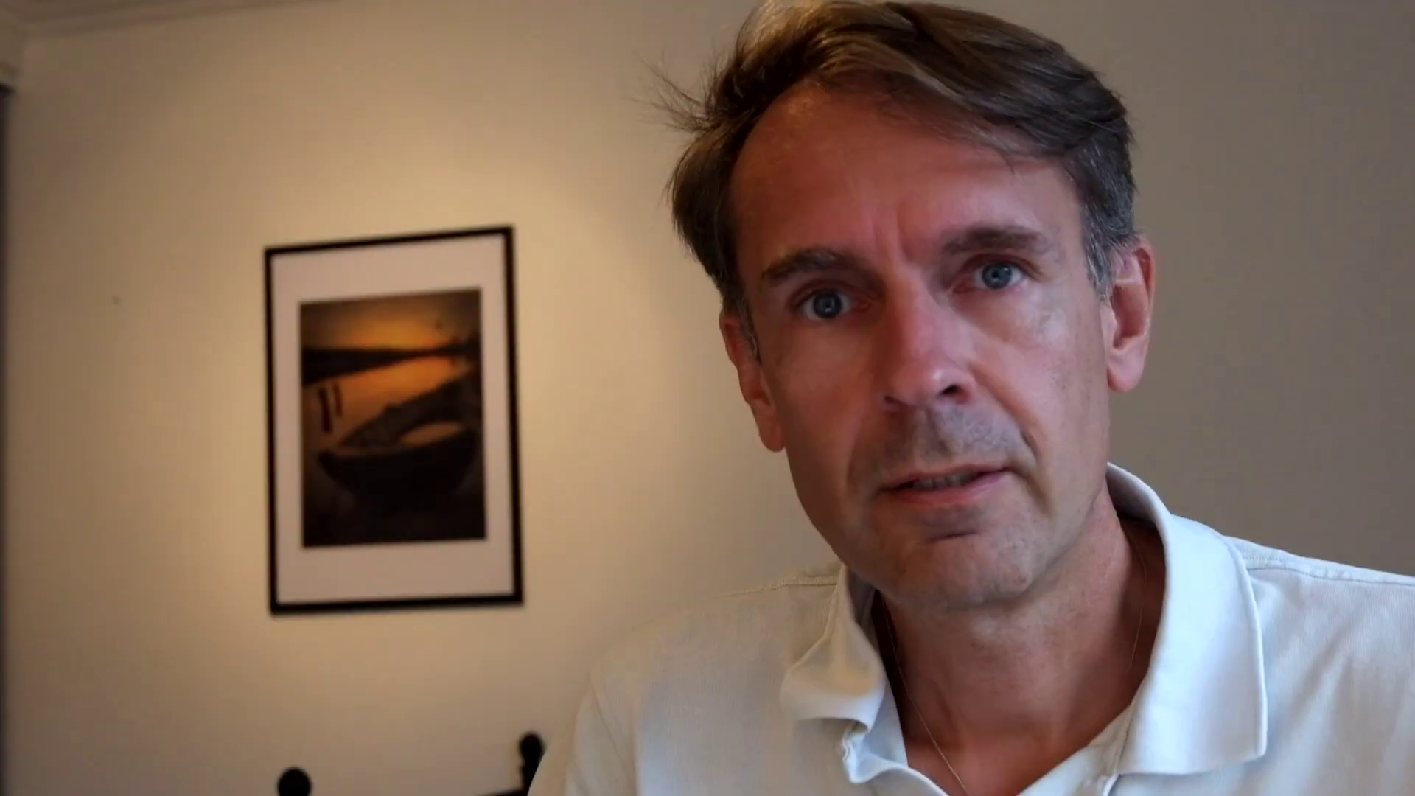